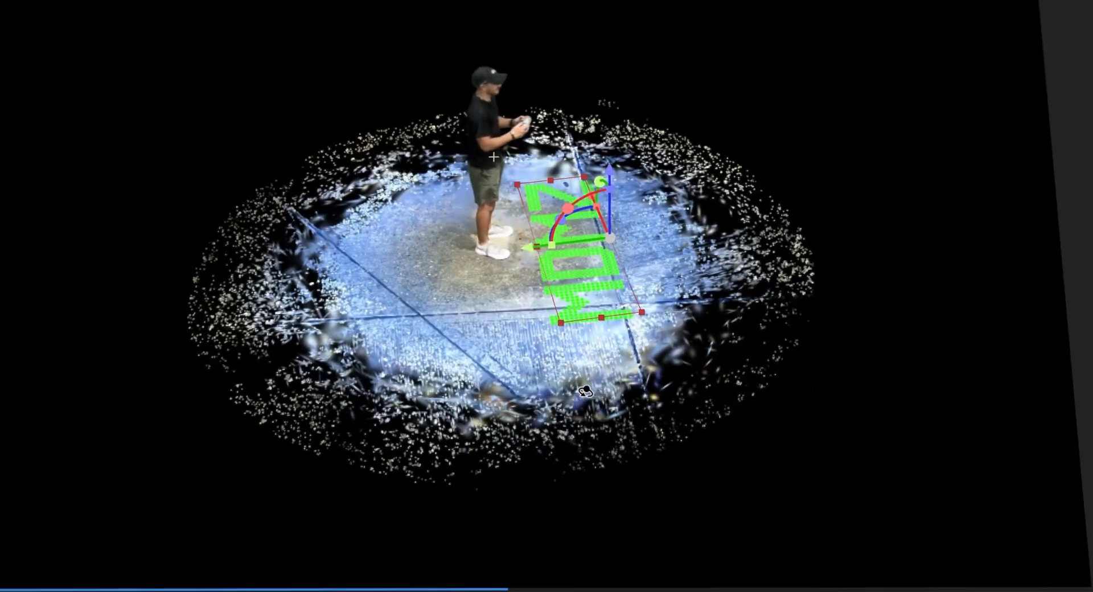
Orbit the splat scene in the Luma viewer, tilting from overhead to a side view.
drag(584, 390, 767, 343)
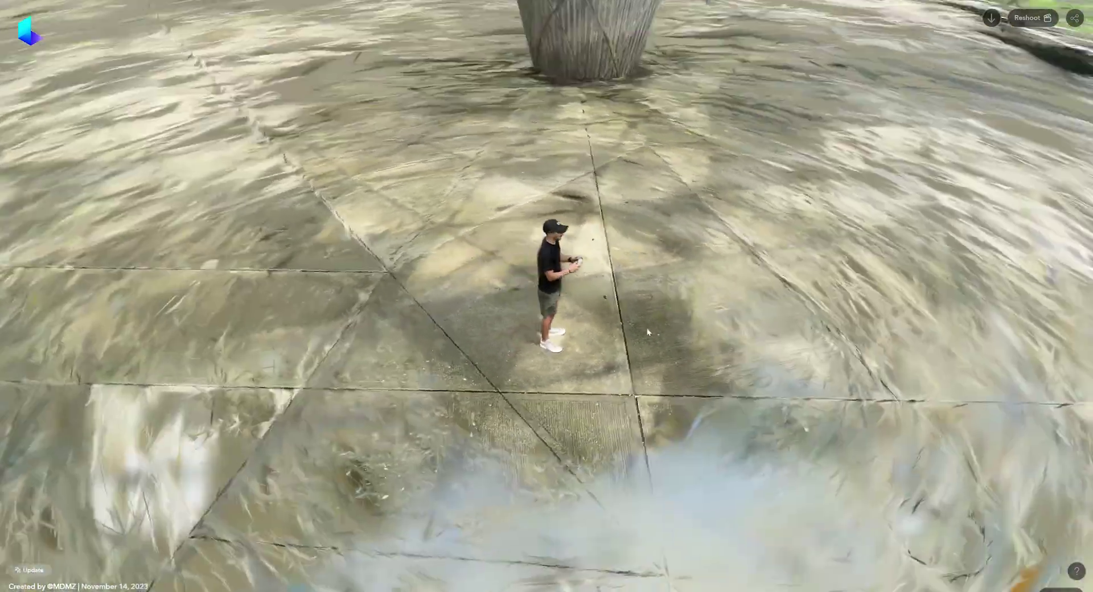
drag(647, 327, 487, 294)
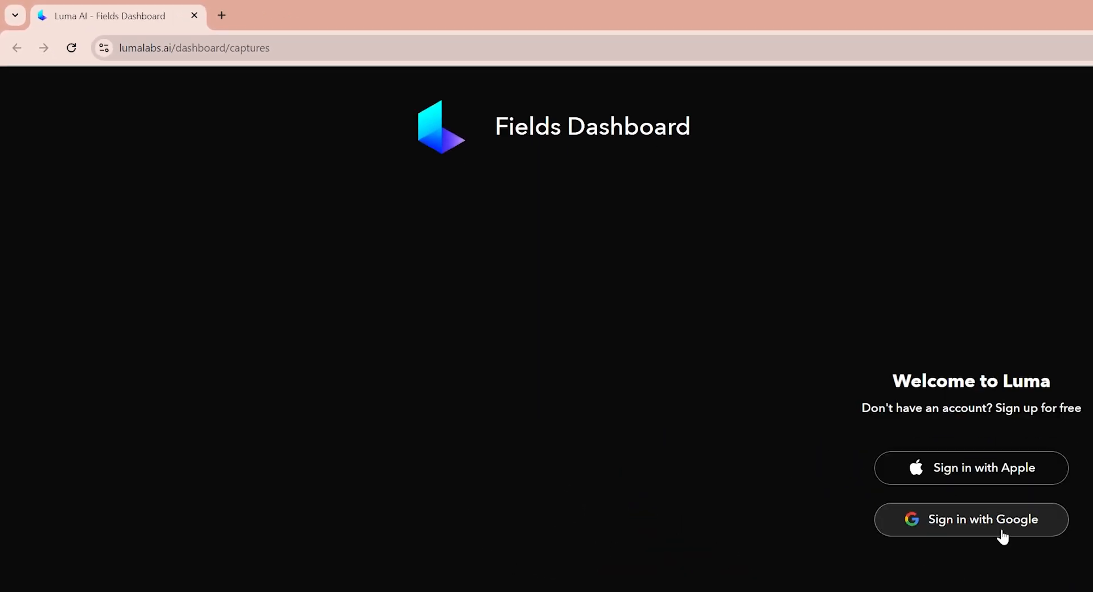
Sign in to the Luma dashboard and bring up downloads for capture 2311_BG_MD_5249.
click(564, 300)
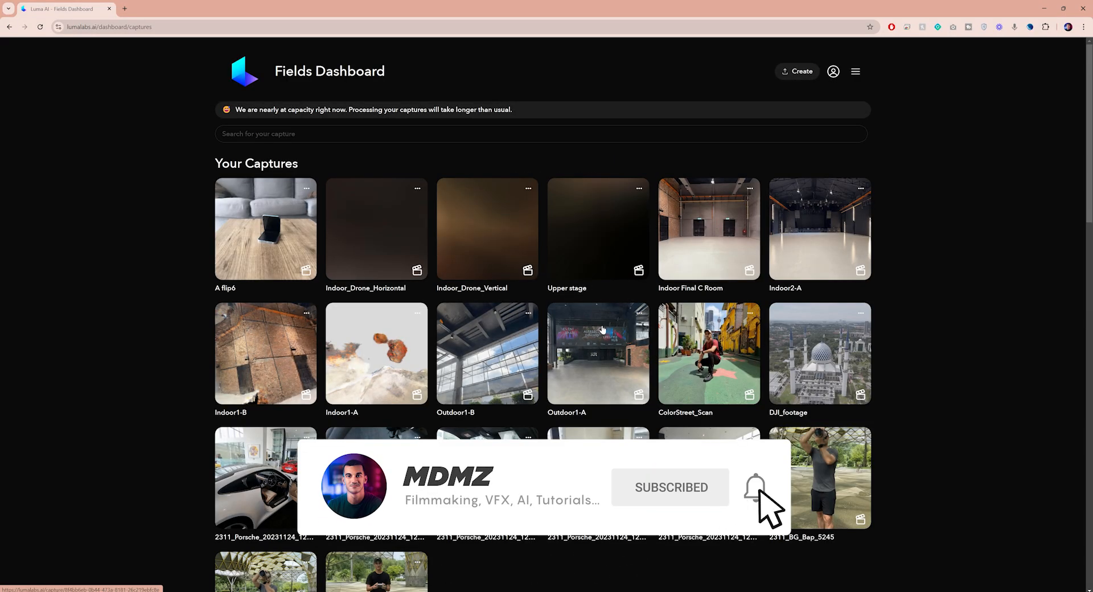
scroll(180, 275, down, 5)
scroll(180, 275, down, 5)
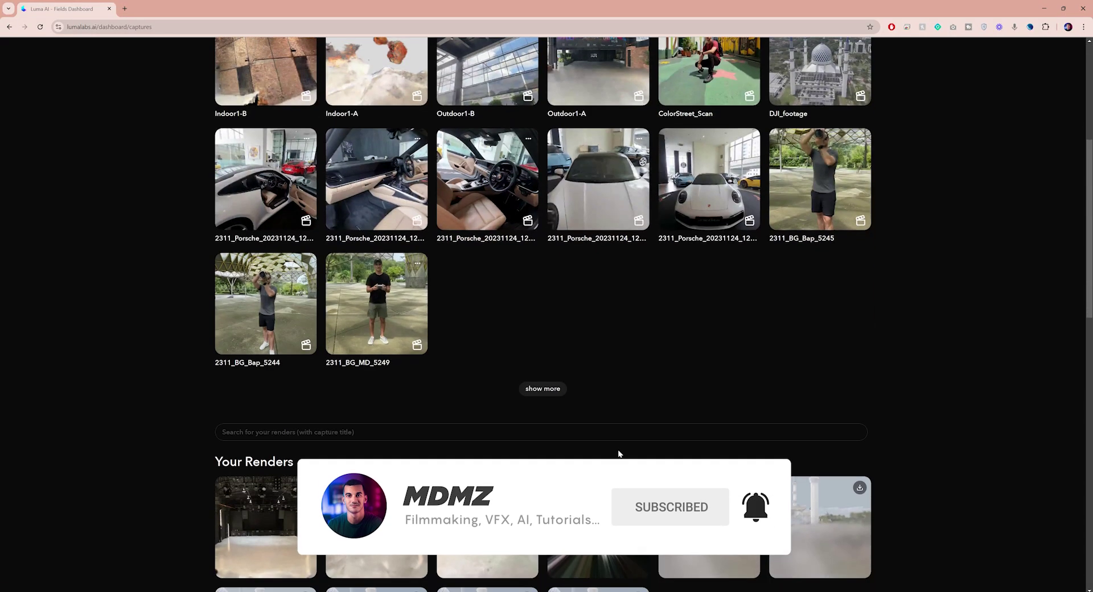
click(543, 389)
scroll(422, 351, up, 4)
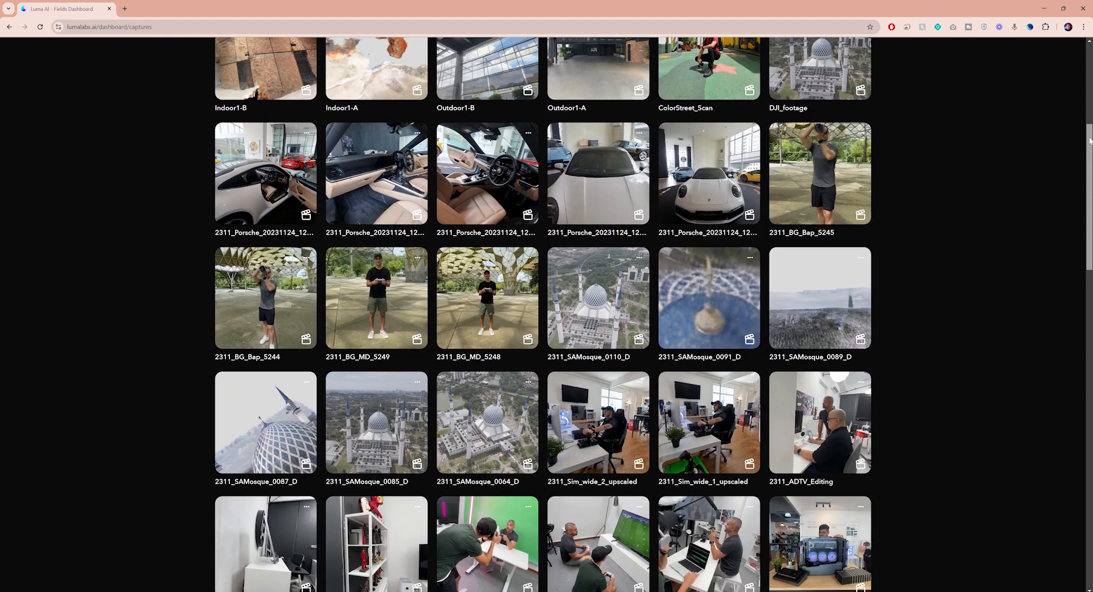
mouse_move(377, 297)
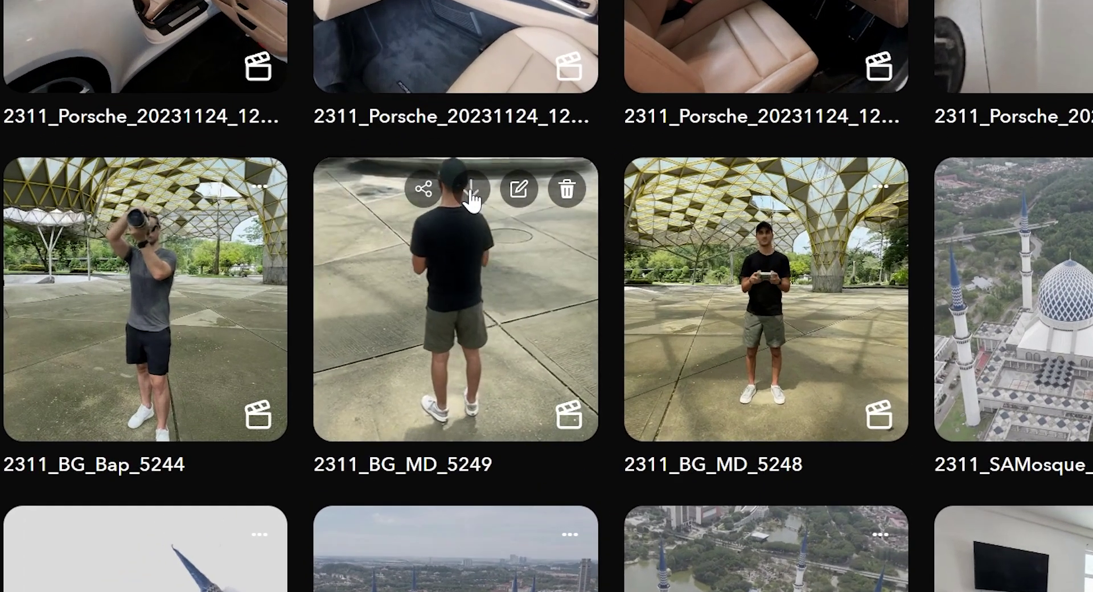
click(398, 259)
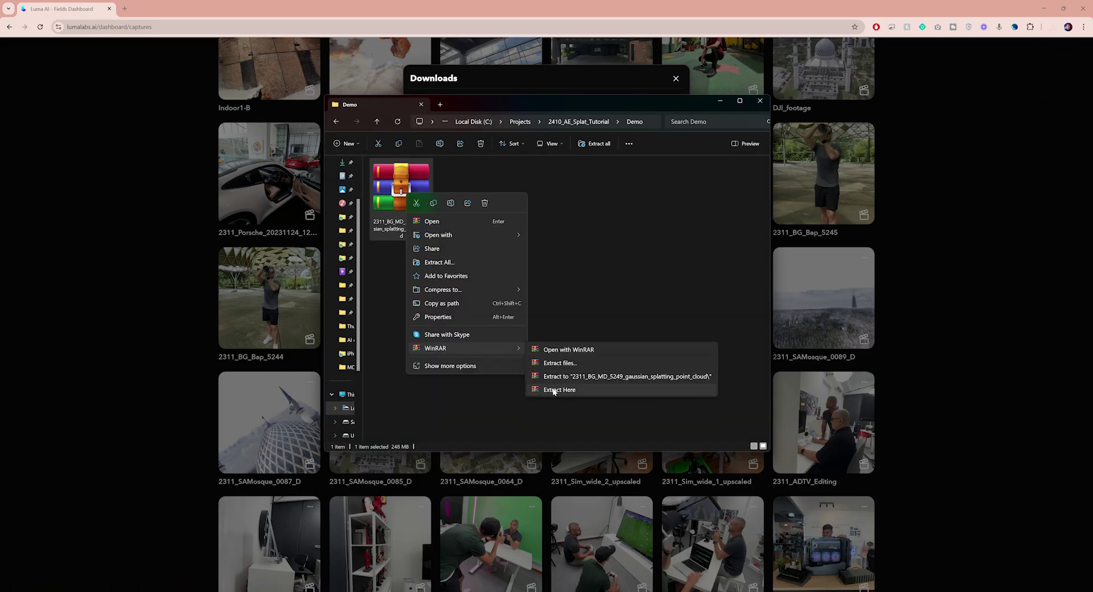
Extract the downloaded Gaussian Splat archive into the Demo folder with WinRAR.
click(553, 390)
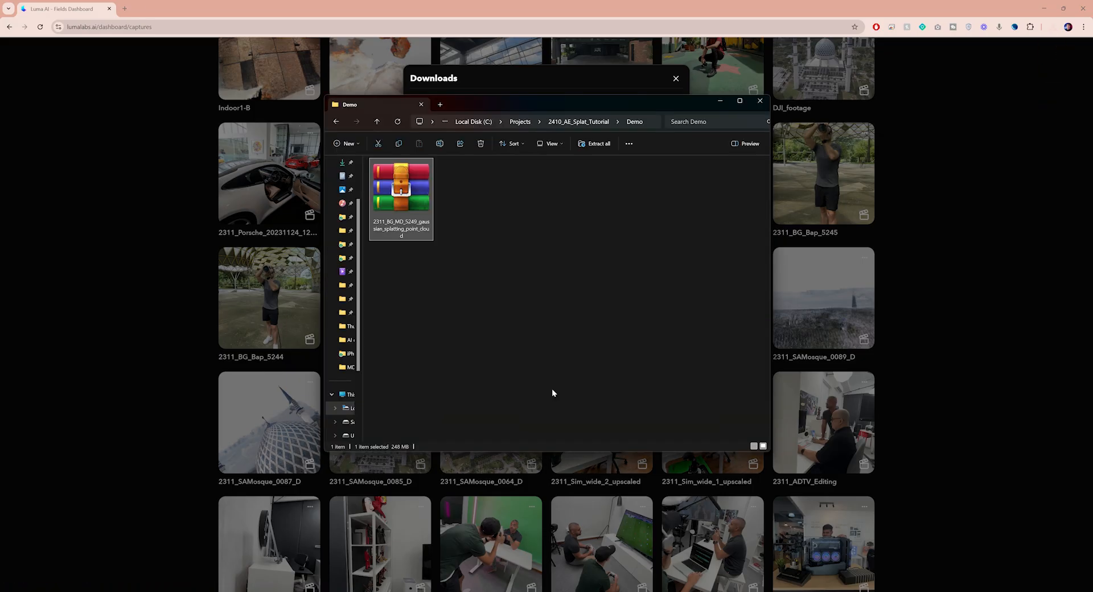
click(468, 192)
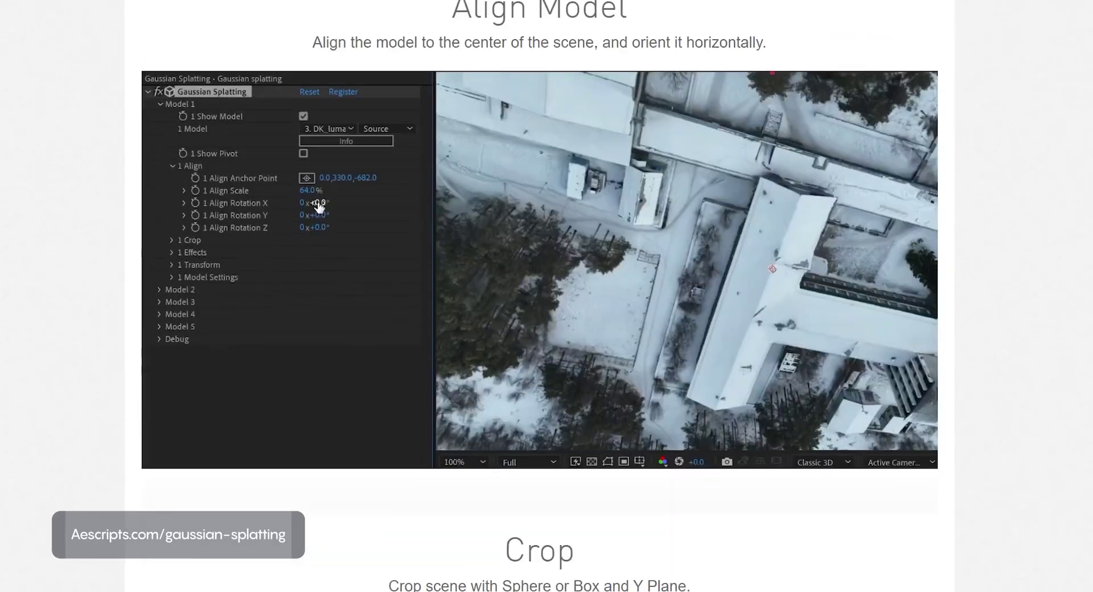
scroll(335, 316, down, 4)
scroll(335, 317, down, 4)
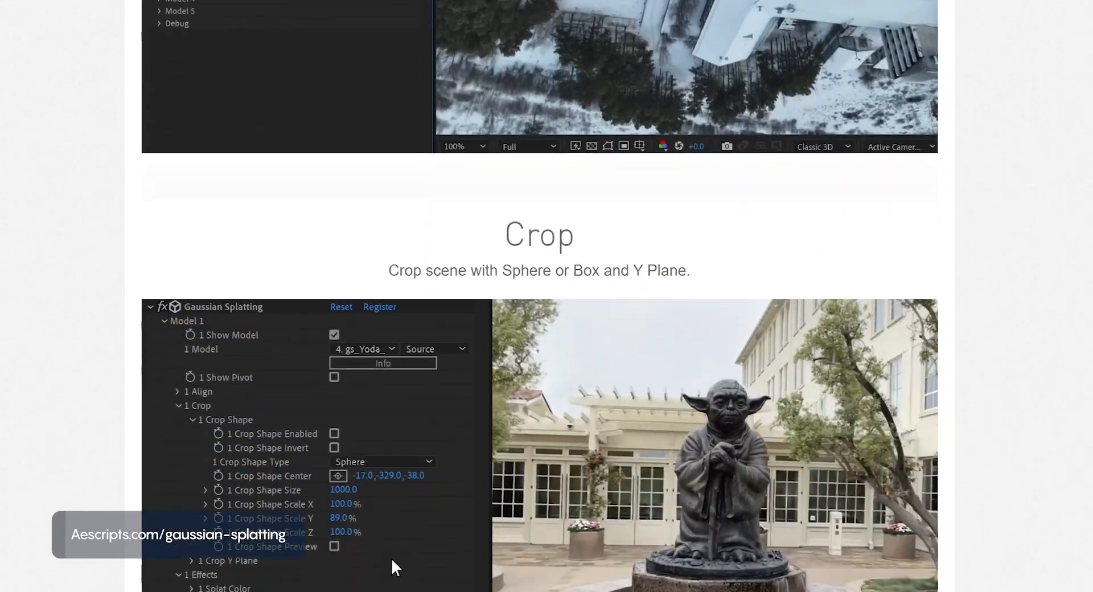
scroll(335, 316, down, 4)
scroll(334, 110, down, 3)
scroll(335, 110, down, 5)
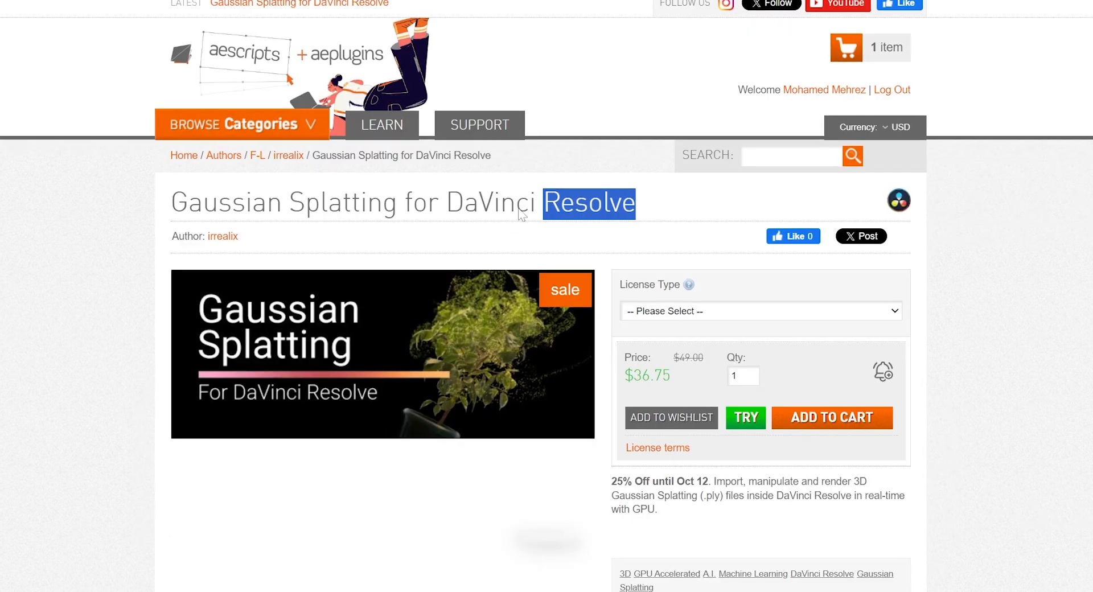
Highlight DaVinci Resolve in the plugin's product title on aescripts.com.
drag(444, 211, 448, 205)
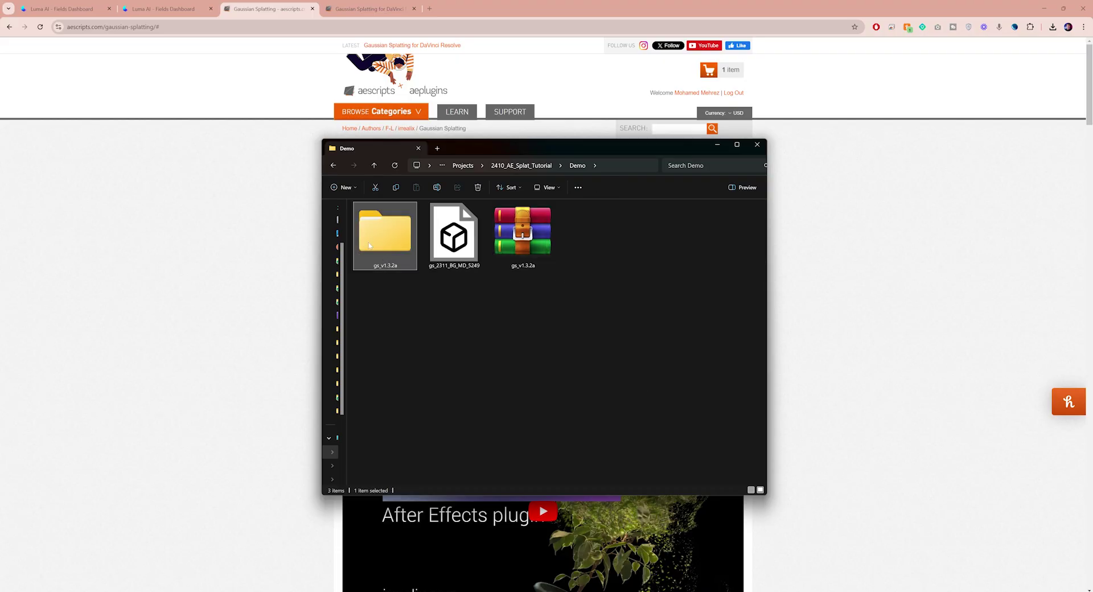
Browse into gs_v1.3.2 > windows to locate the GaussianSplatting and PlyImporter plugins, then go back.
double_click(368, 241)
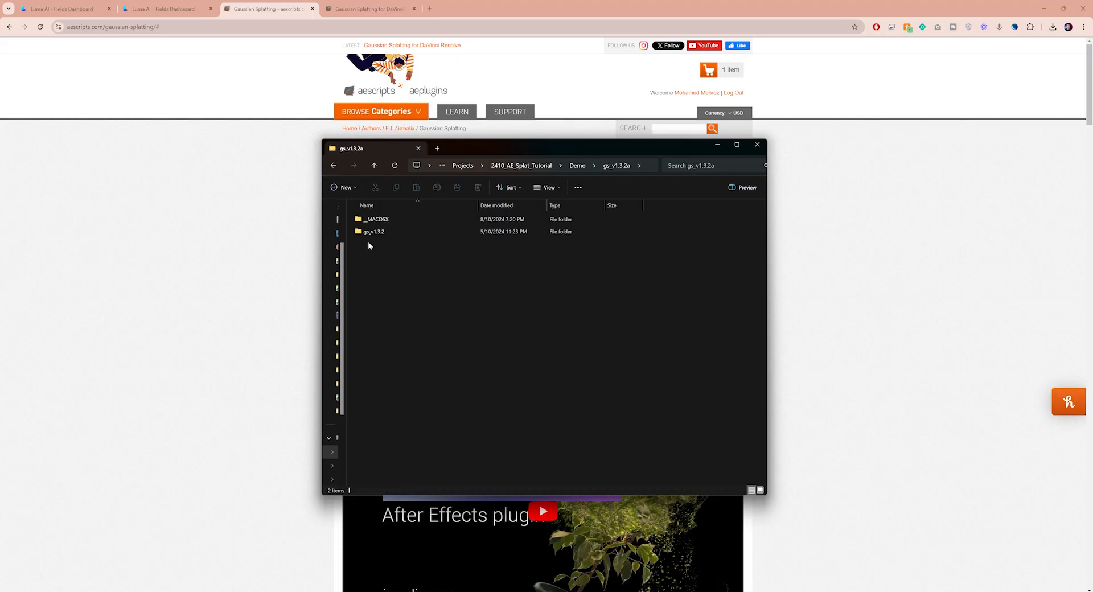
double_click(390, 227)
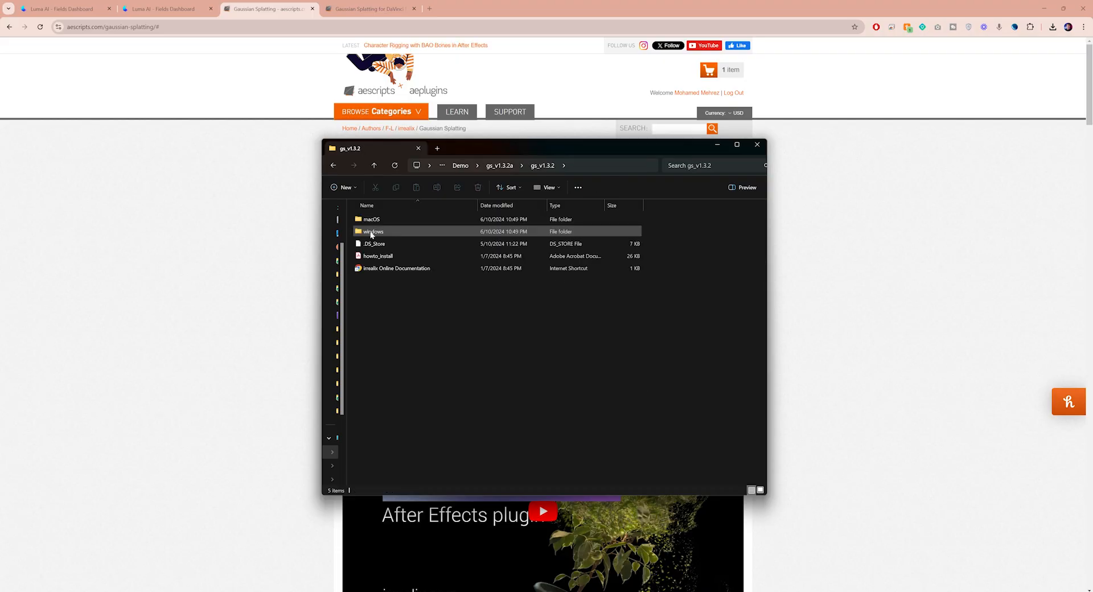
double_click(390, 231)
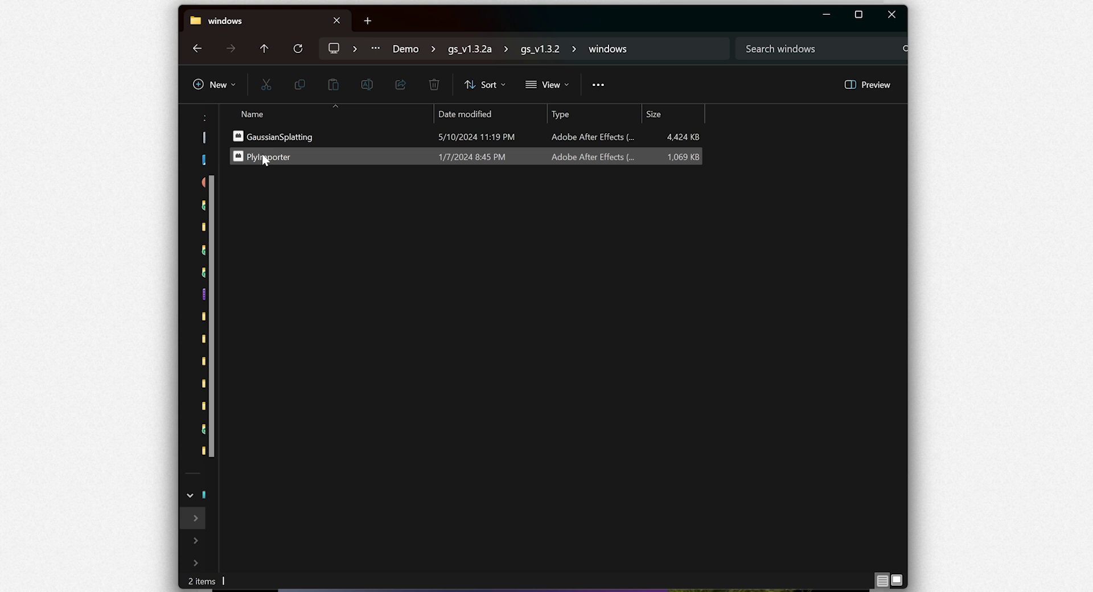
click(538, 48)
Read howto_install.pdf, highlighting the Windows, macOS and registration steps.
double_click(270, 197)
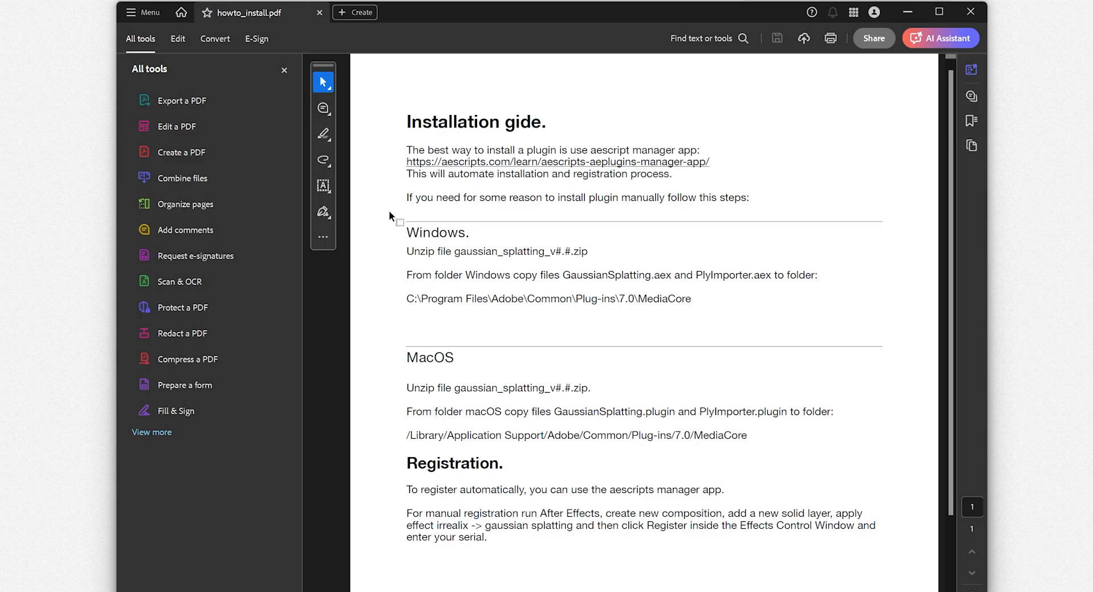
drag(897, 243, 736, 299)
click(736, 303)
drag(398, 356, 681, 509)
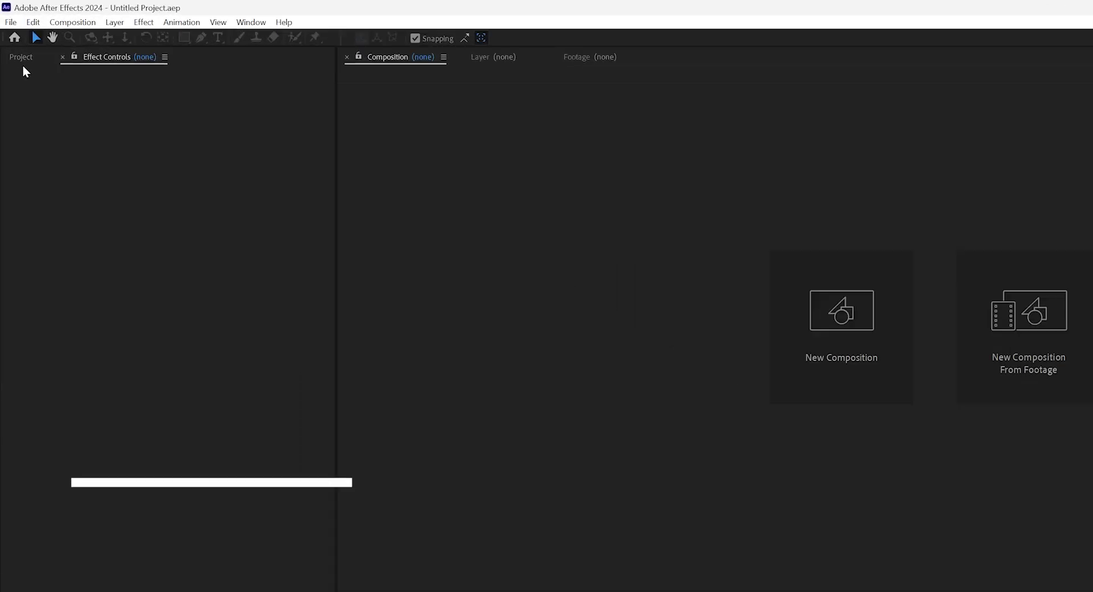
Create a new 1080×1920, 25 fps, 30-second composition named AE+Gaussian.
click(21, 56)
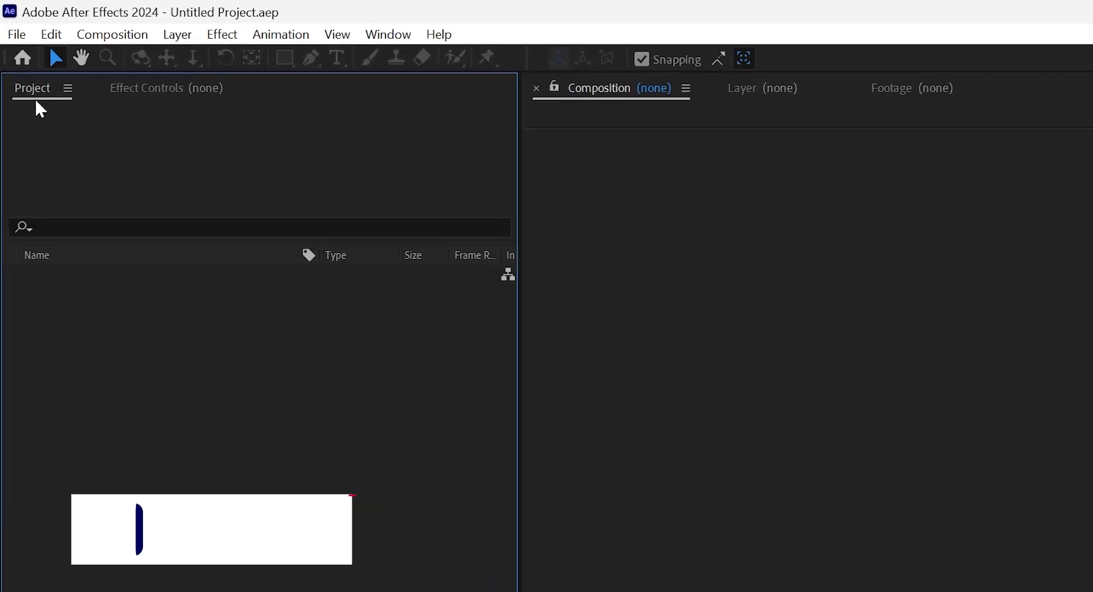
click(102, 35)
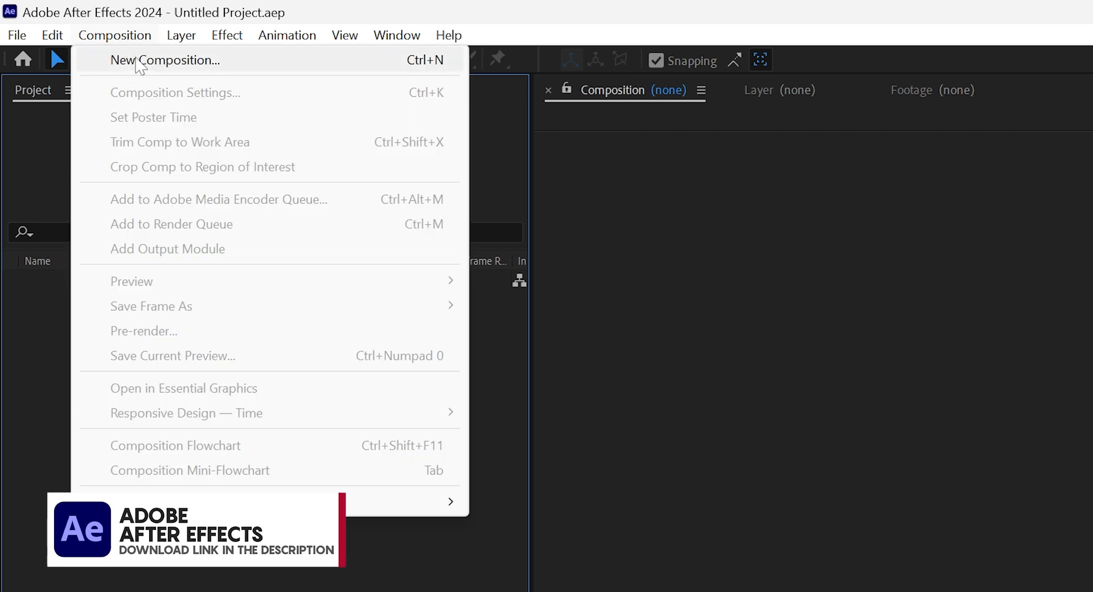
click(165, 59)
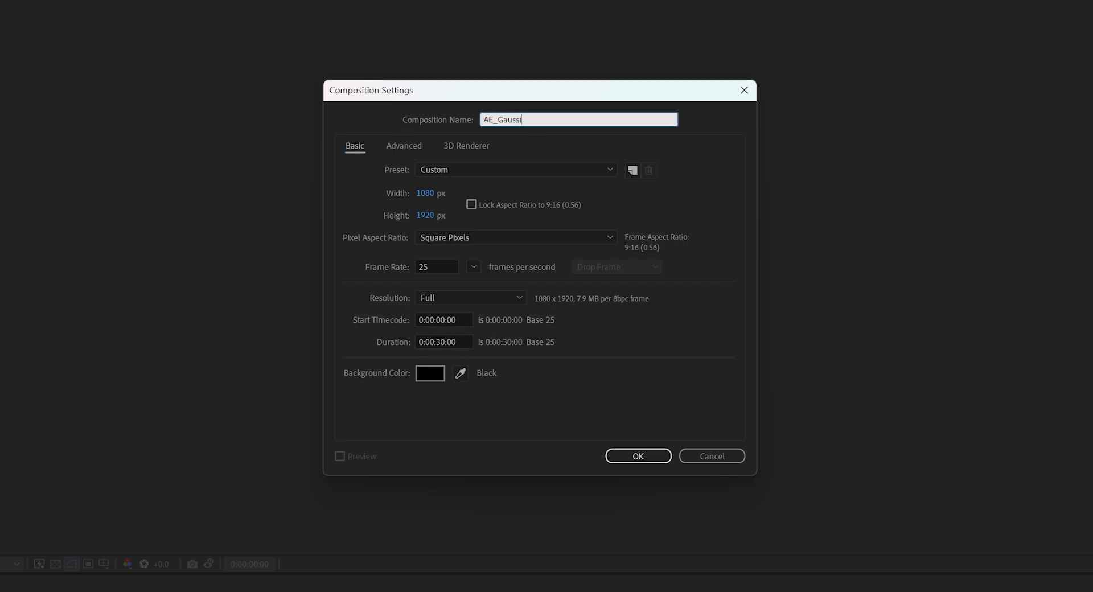
click(638, 457)
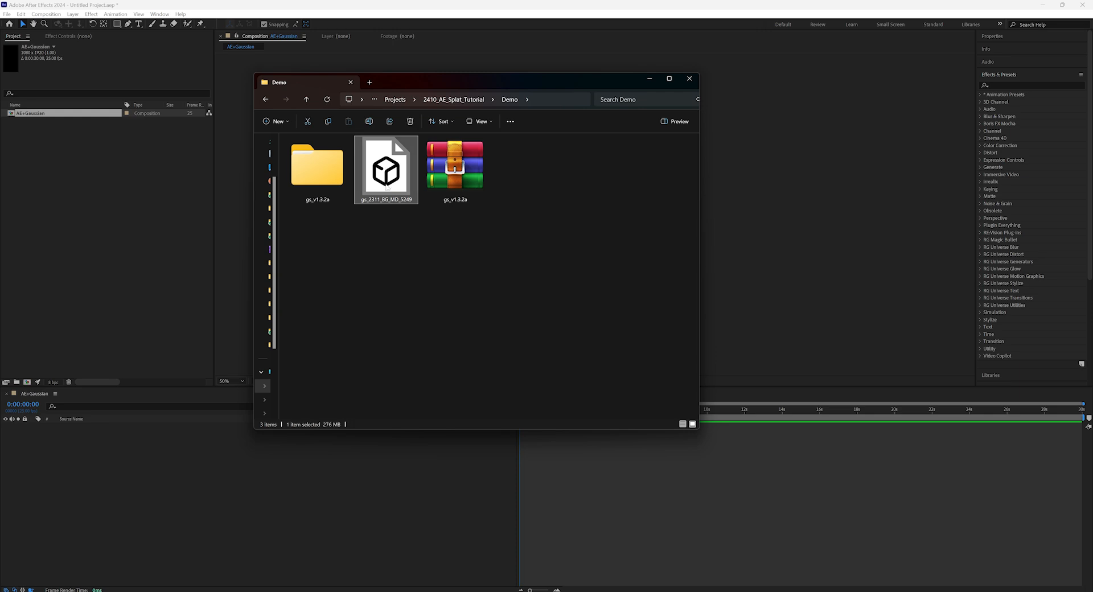
Import gs_2311_BG_MD_5249.ply into the project and add it as a layer in the composition.
drag(66, 173, 61, 175)
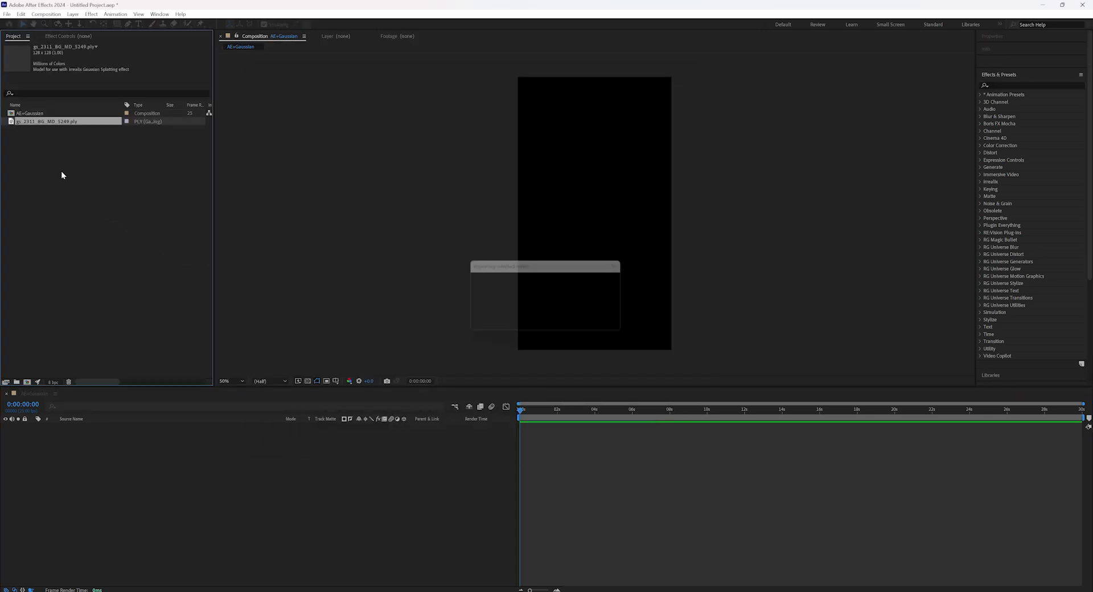
drag(47, 122, 94, 439)
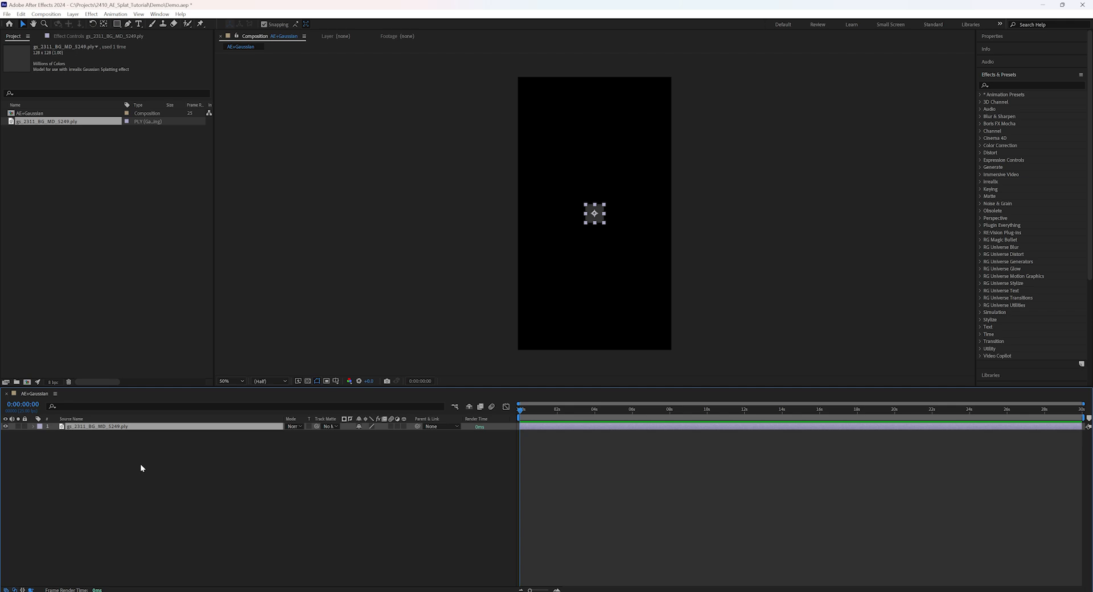
scroll(661, 269, up, 1)
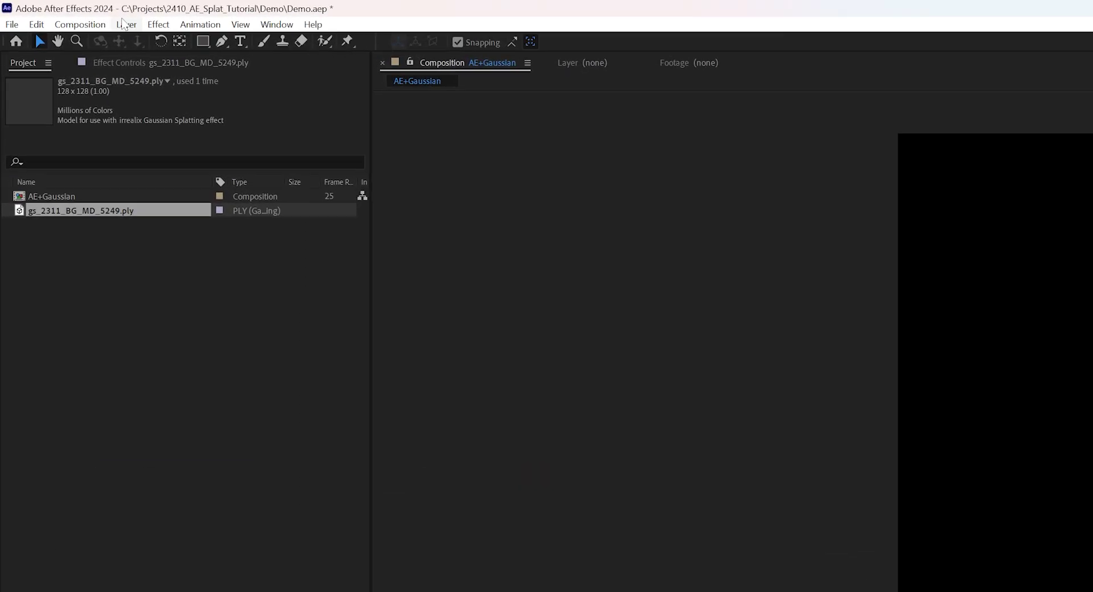
Add a 1080×1920 solid named Scene with an orange colour.
click(158, 36)
mouse_move(186, 53)
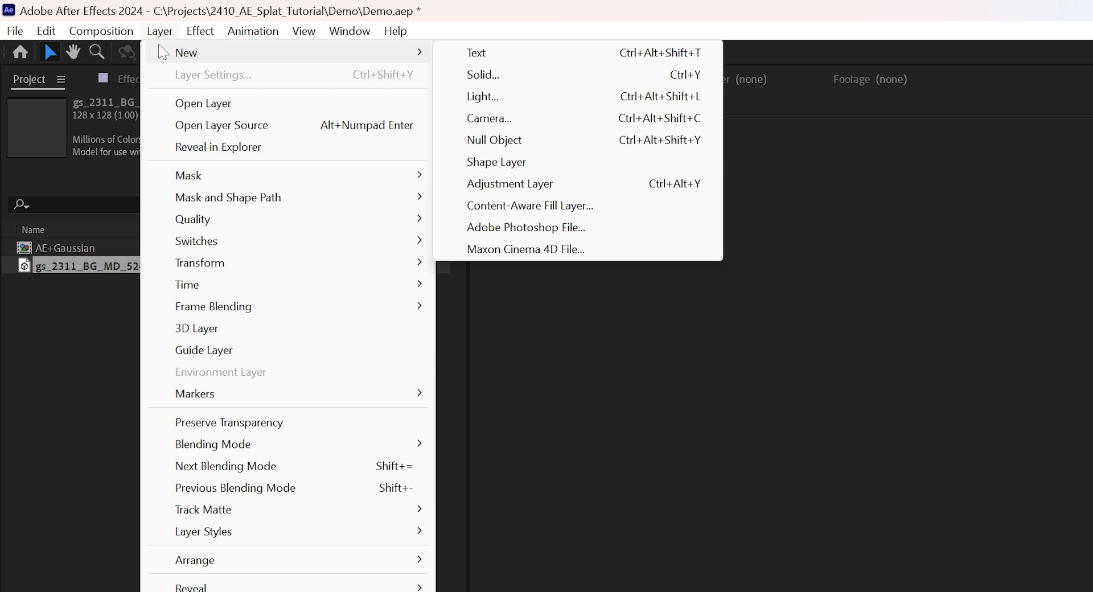
click(500, 76)
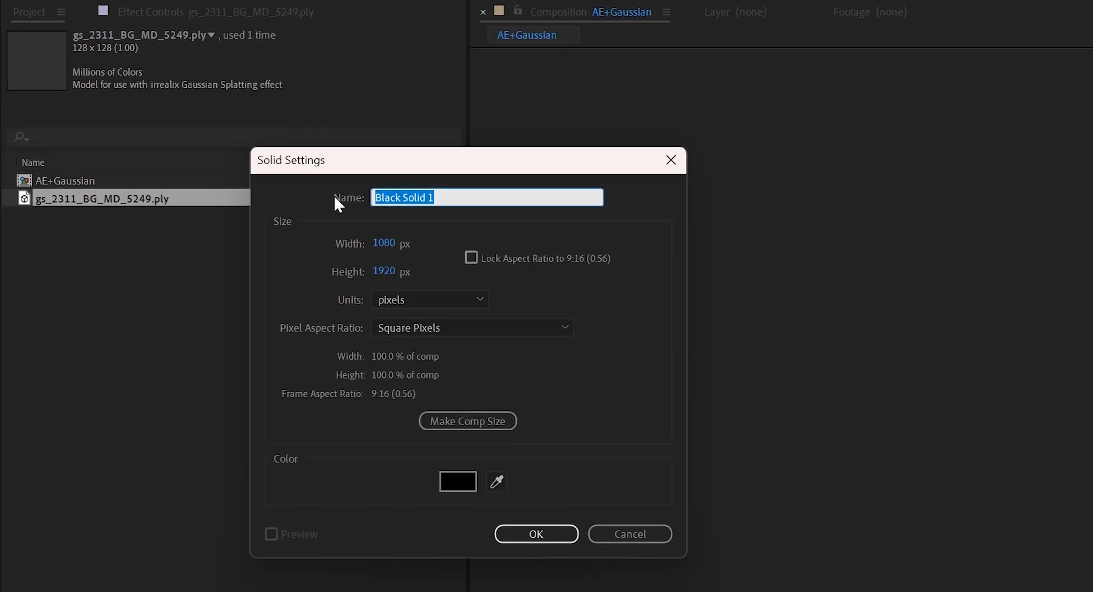
text(Scene)
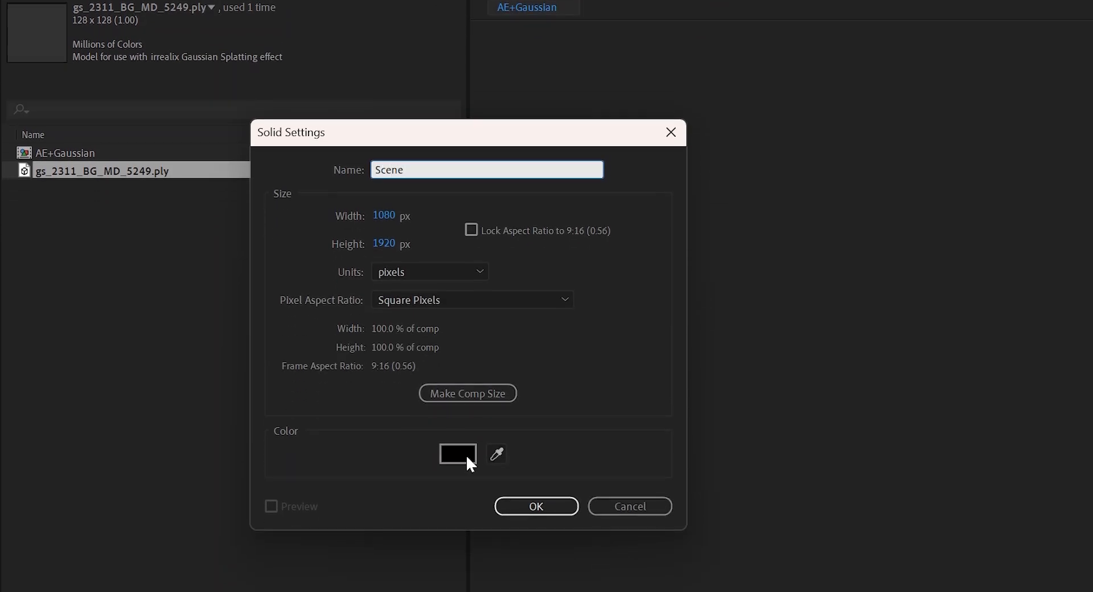
click(458, 454)
drag(556, 341, 556, 472)
key(Return)
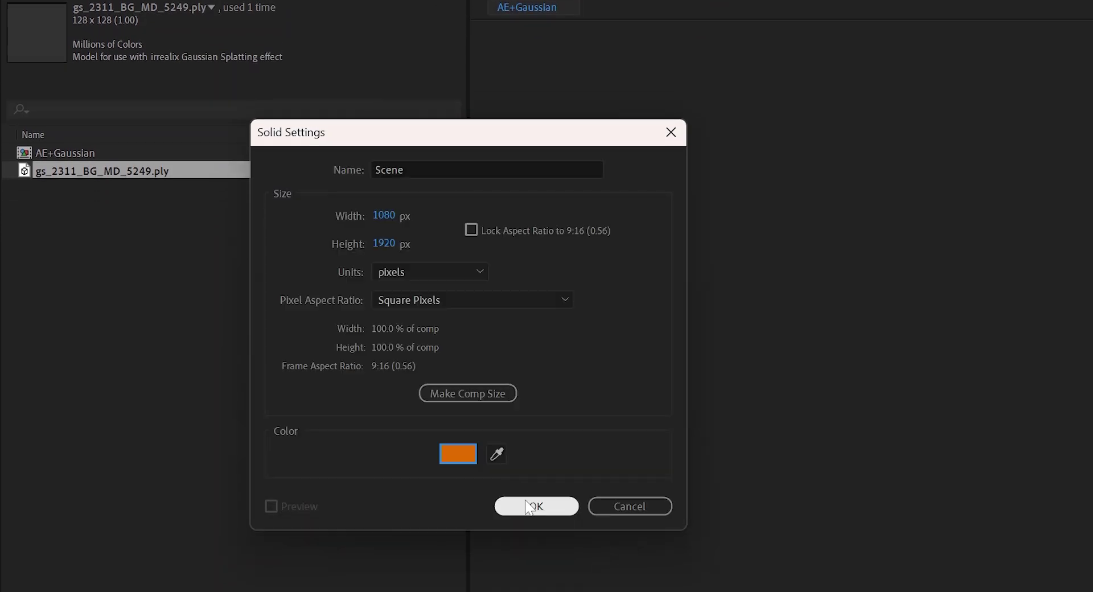
click(536, 507)
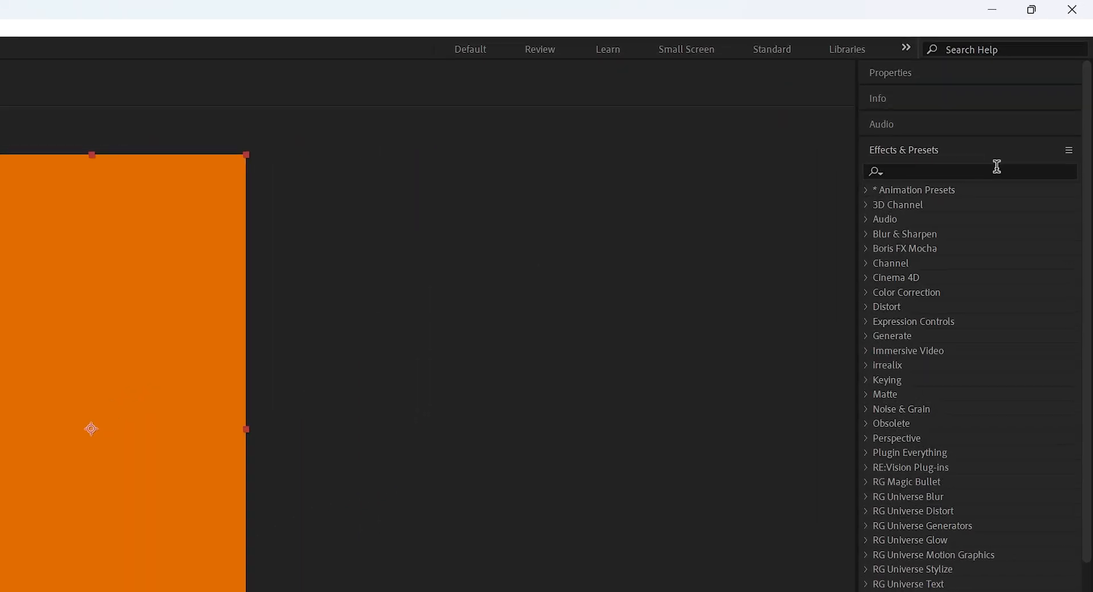
Apply irrealix Gaussian Splatting to the Scene solid and expand Model 1 to choose a model.
click(974, 171)
text(gaussia)
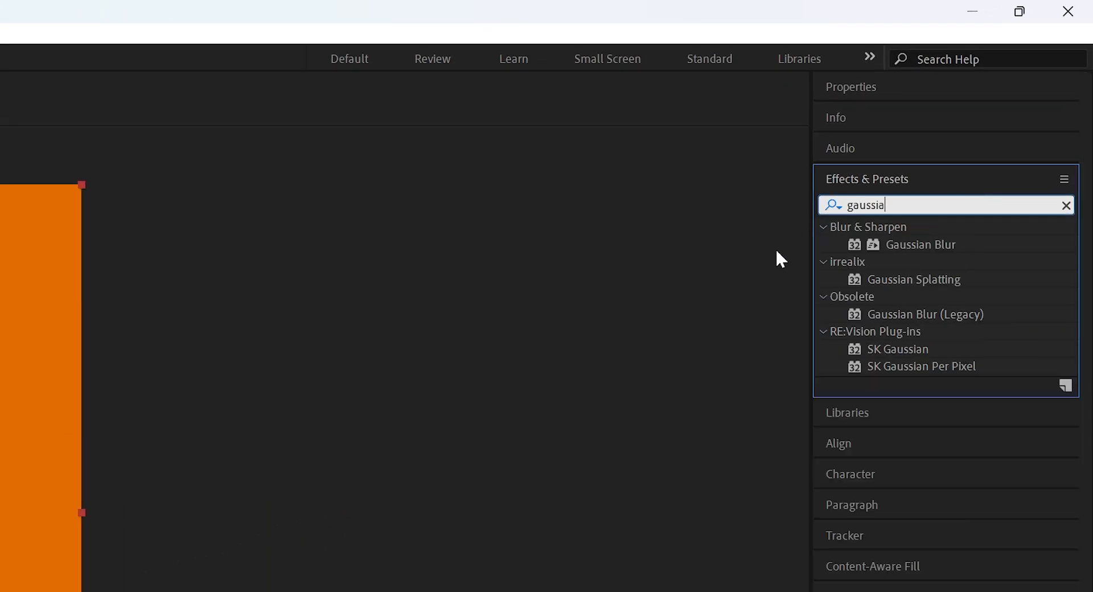
drag(914, 279, 514, 268)
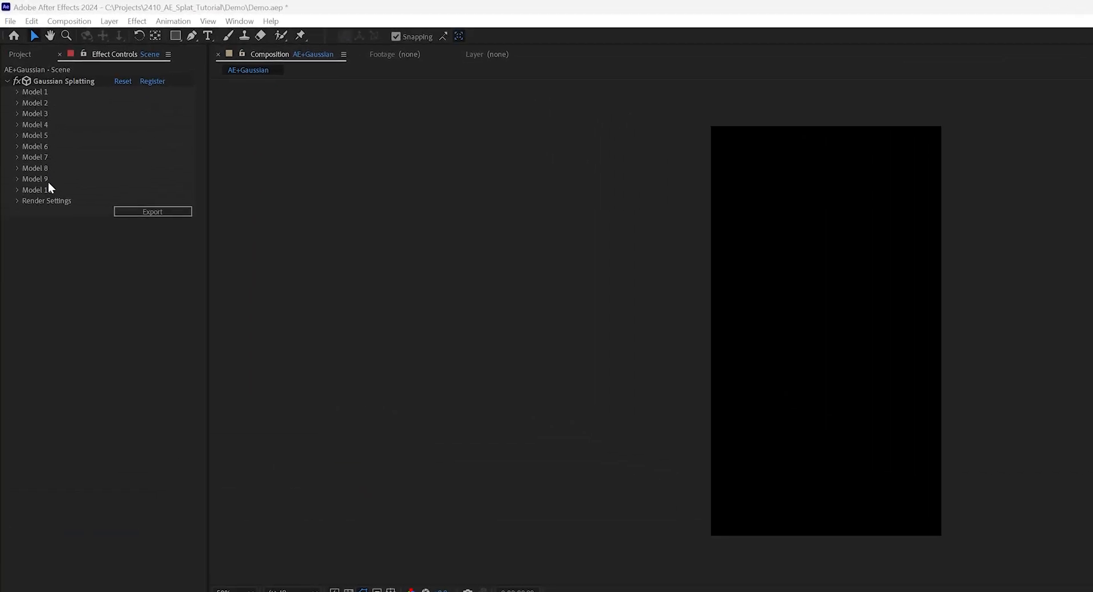
click(16, 91)
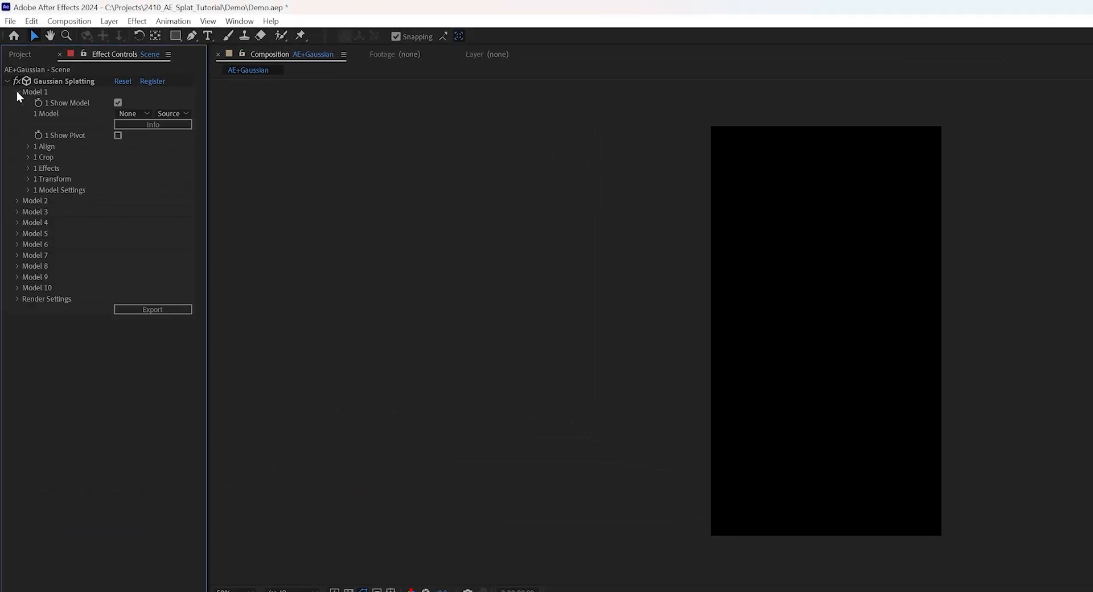
click(128, 113)
Expand Model 1's transform and test rotating the splat around its X axis.
click(29, 179)
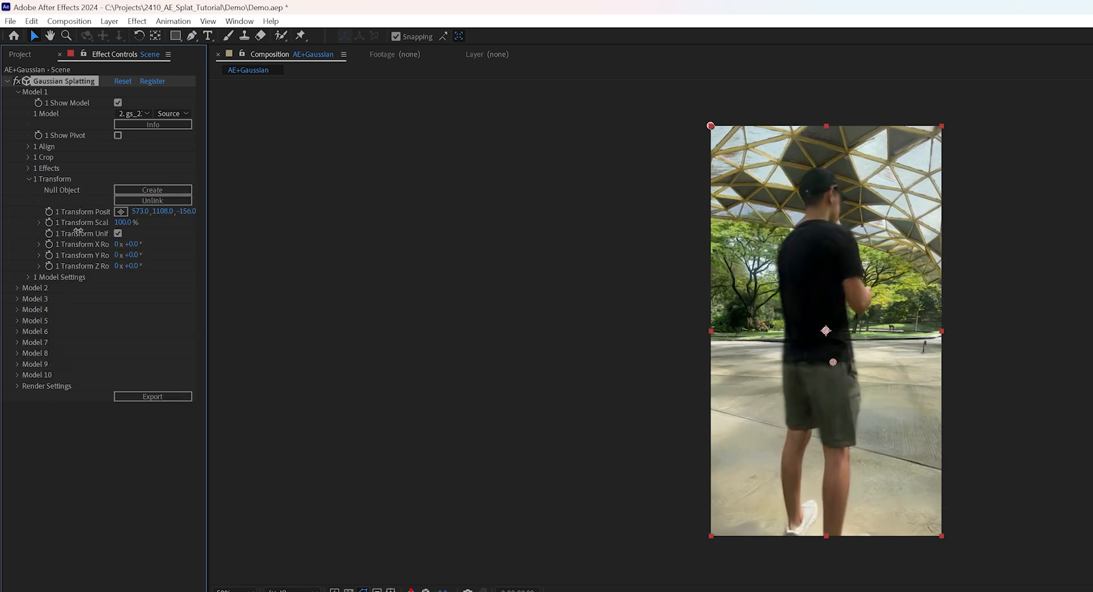
mouse_move(132, 244)
mouse_down()
mouse_move(180, 241)
mouse_move(137, 246)
mouse_move(157, 244)
mouse_up()
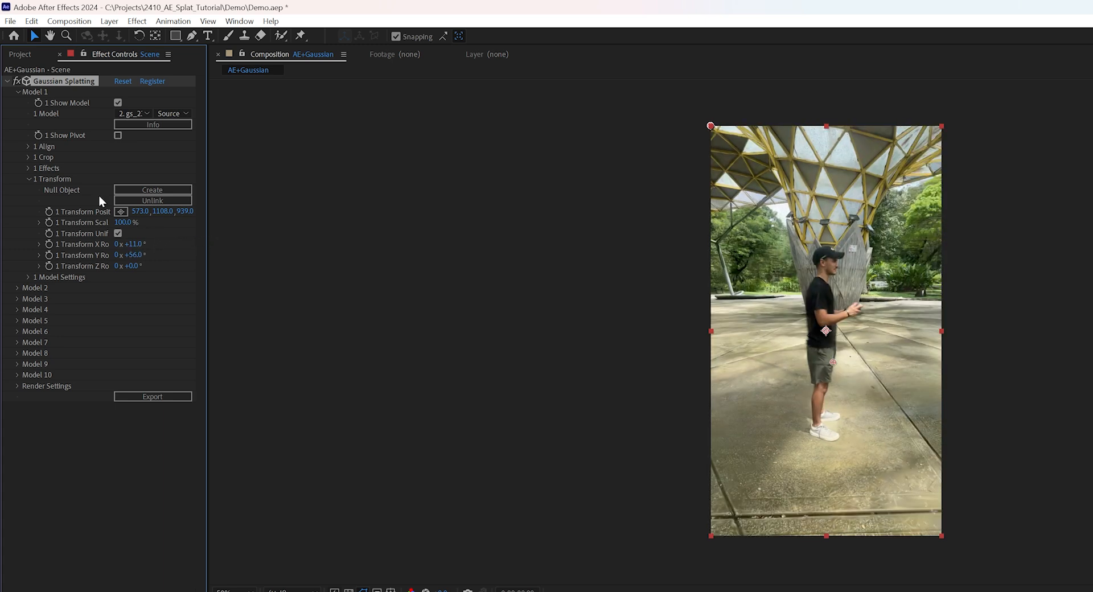
Reset Model 1's transform position and rotation to defaults.
right_click(76, 218)
click(108, 339)
right_click(85, 252)
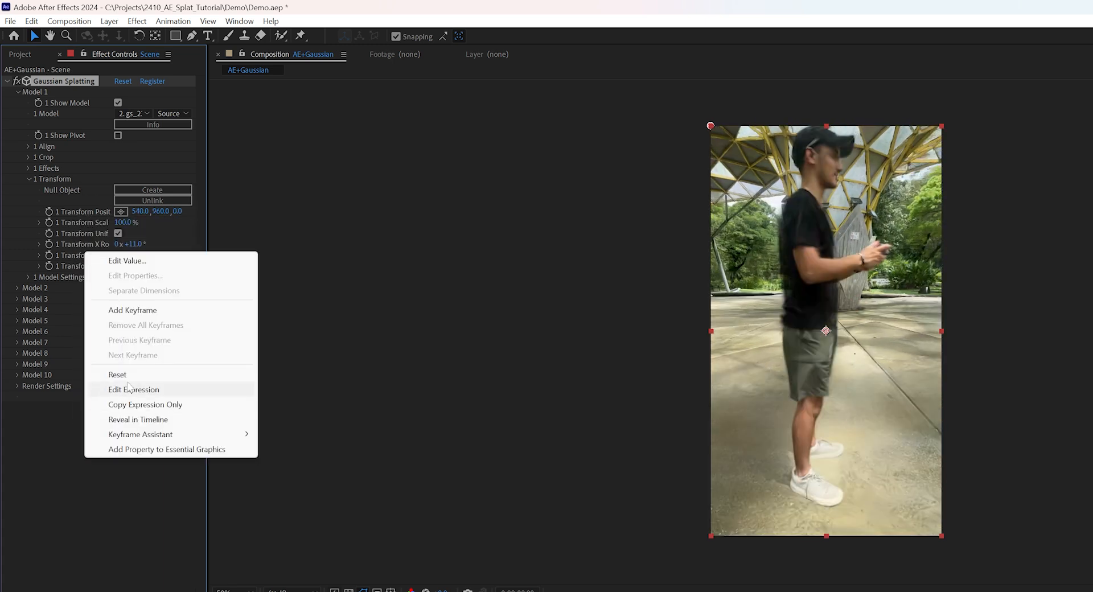
click(115, 369)
click(109, 21)
mouse_move(128, 36)
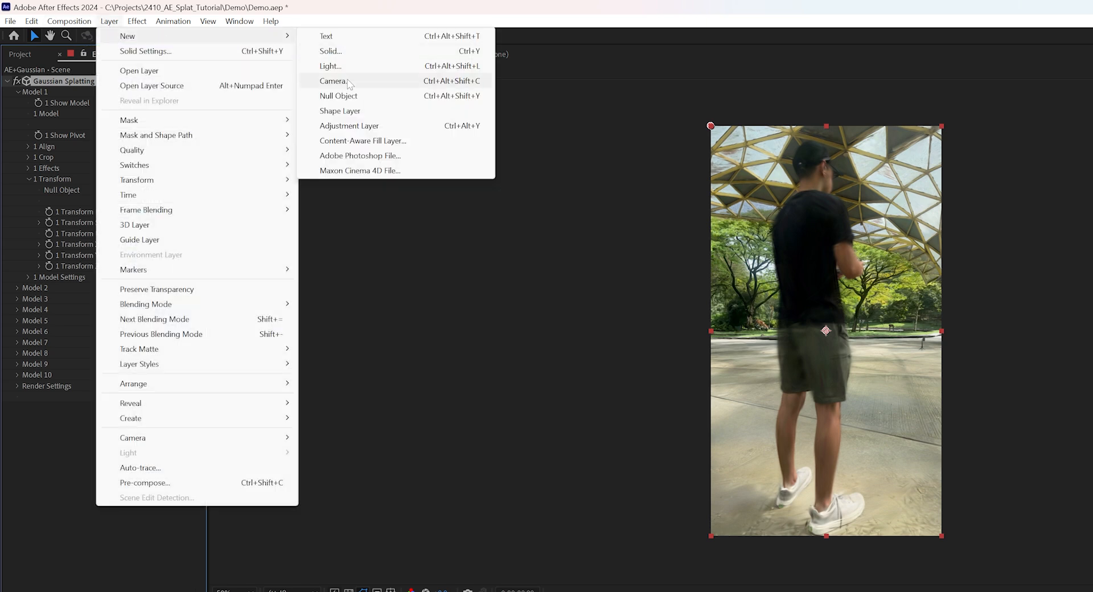
Add a two-node Camera 1 with the 35mm preset to the composition.
click(347, 79)
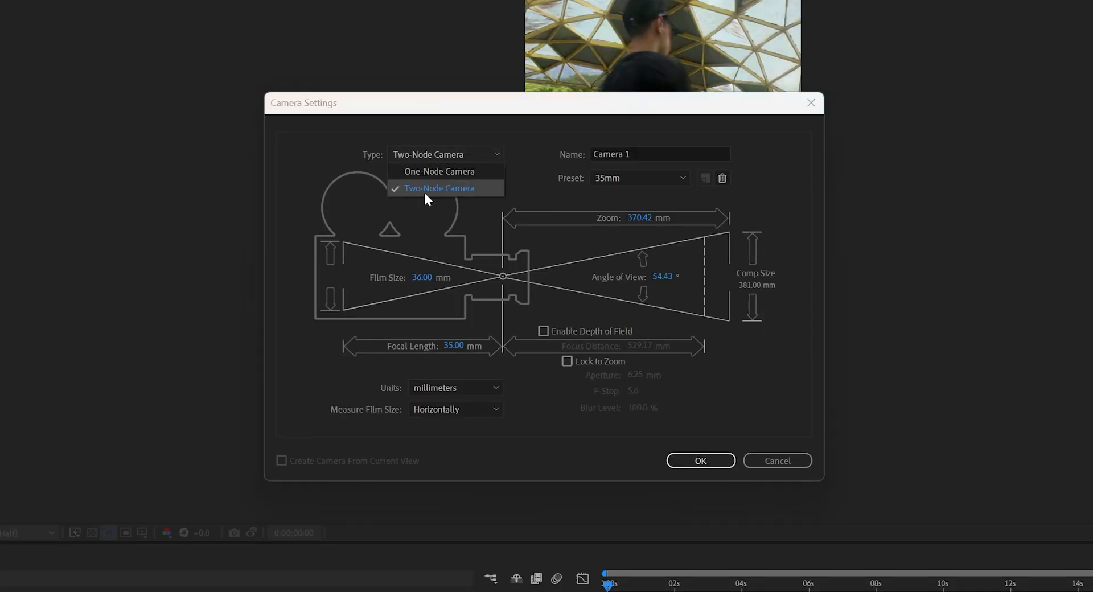
click(428, 191)
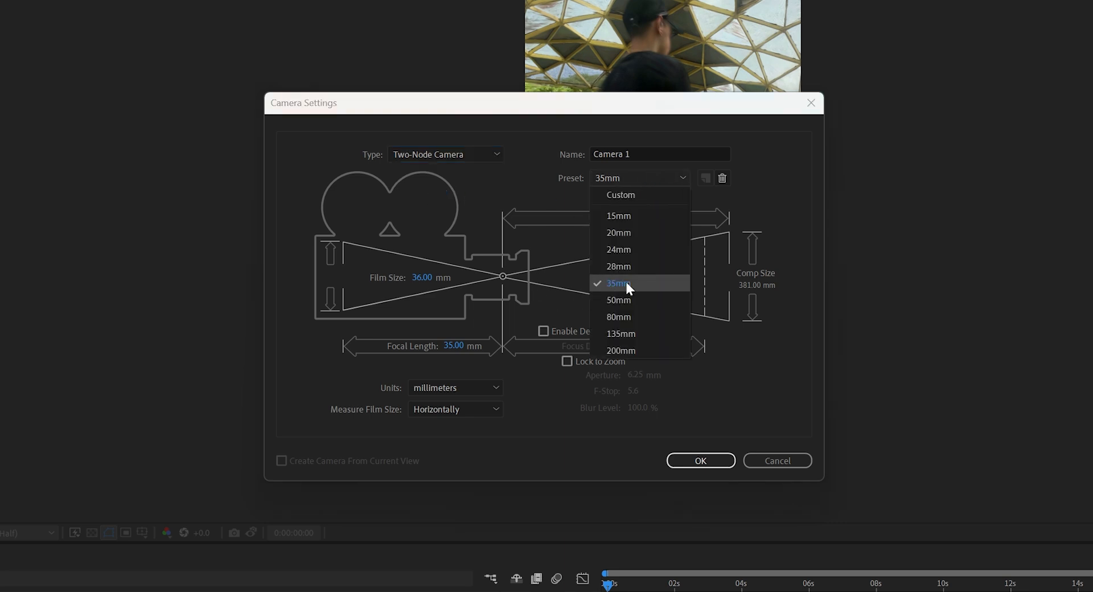
click(624, 284)
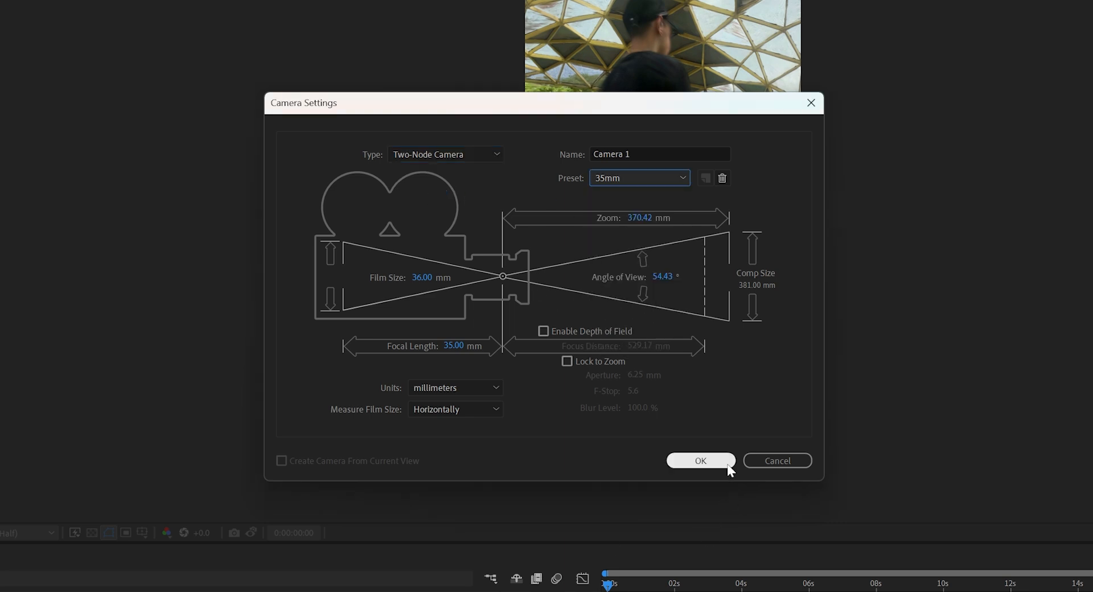
click(700, 460)
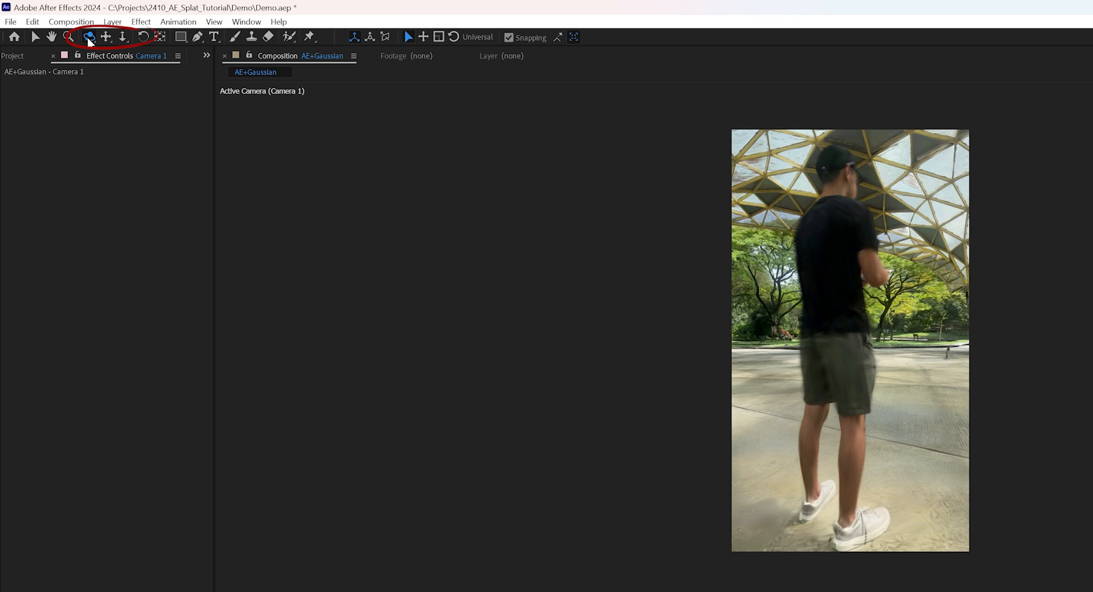
Orbit and dolly Camera 1 back until the whole splat scene and subject are framed, then select the Scene layer.
mouse_move(905, 307)
mouse_down()
mouse_move(822, 293)
mouse_move(822, 341)
mouse_up()
click(121, 36)
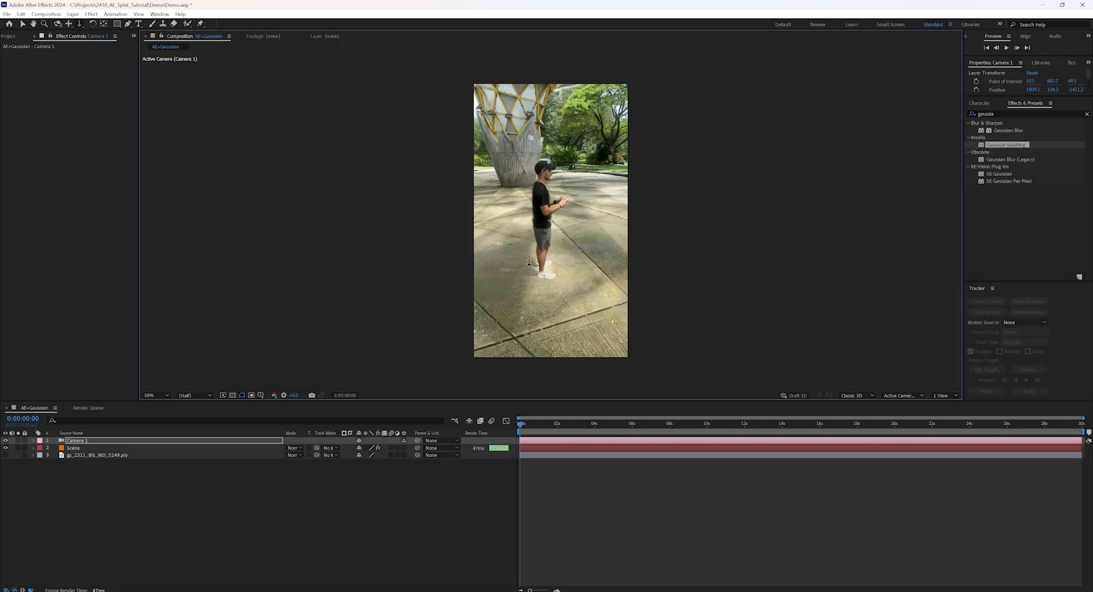
drag(528, 263, 517, 277)
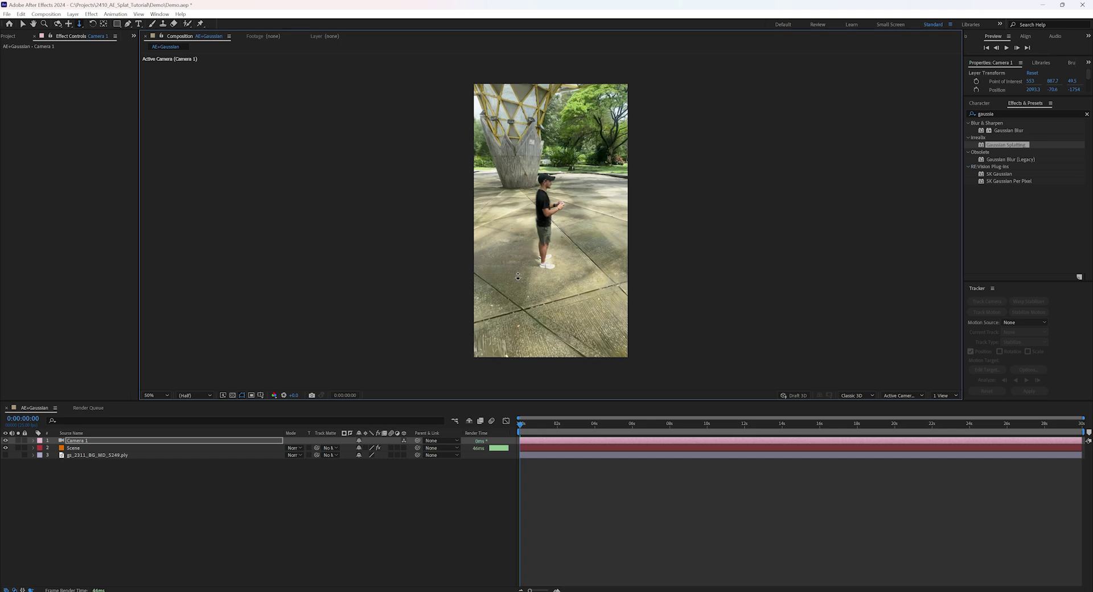
click(83, 448)
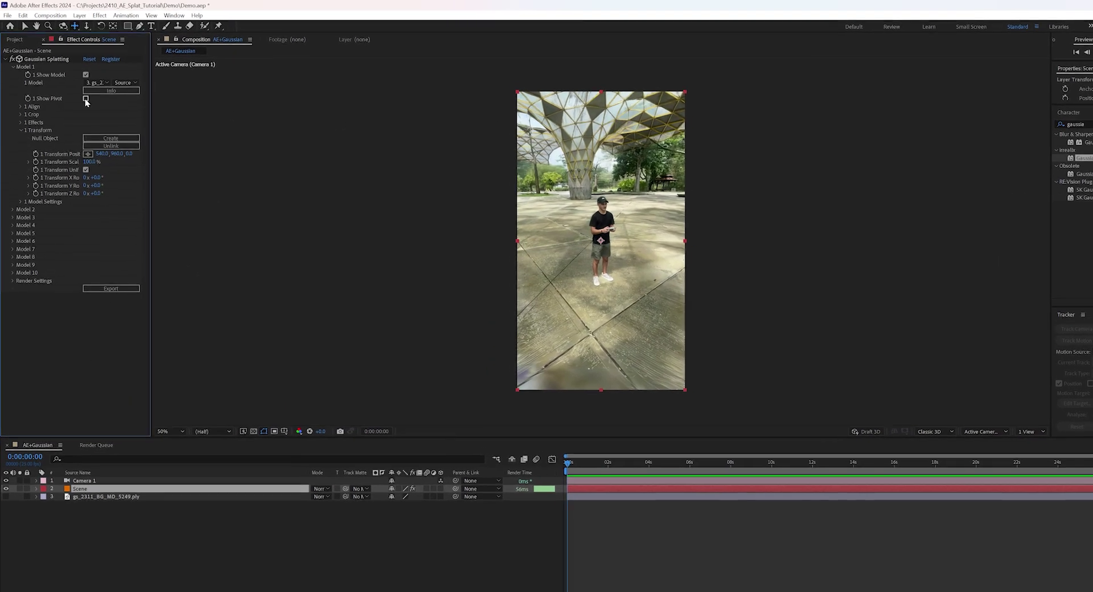
Show Model 1's pivot, orbit to a low front view and shift the Align anchor along X.
click(85, 98)
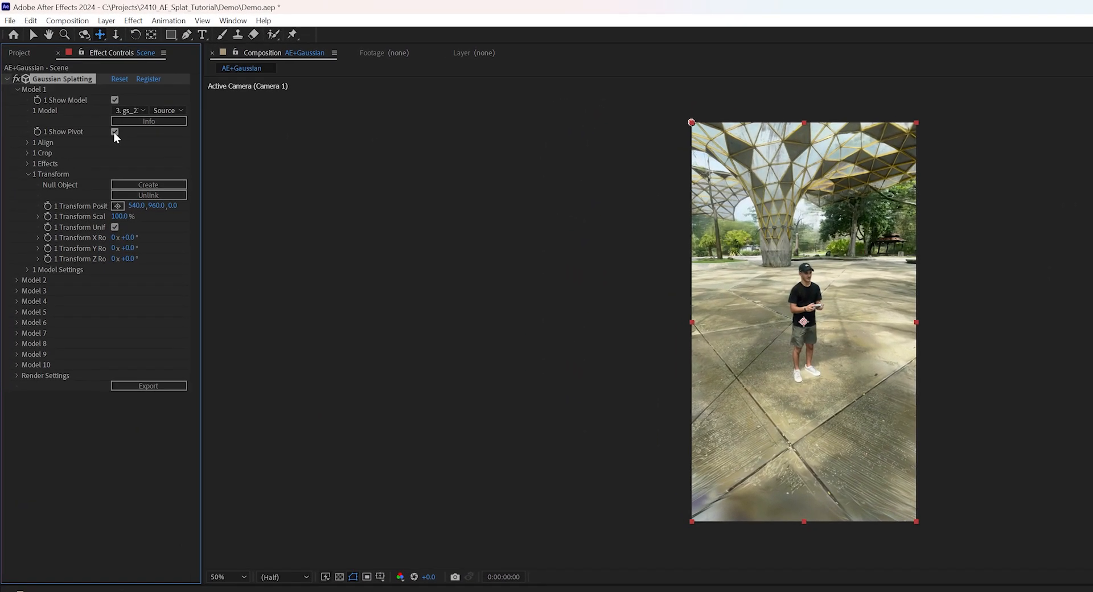
scroll(833, 367, up, 1)
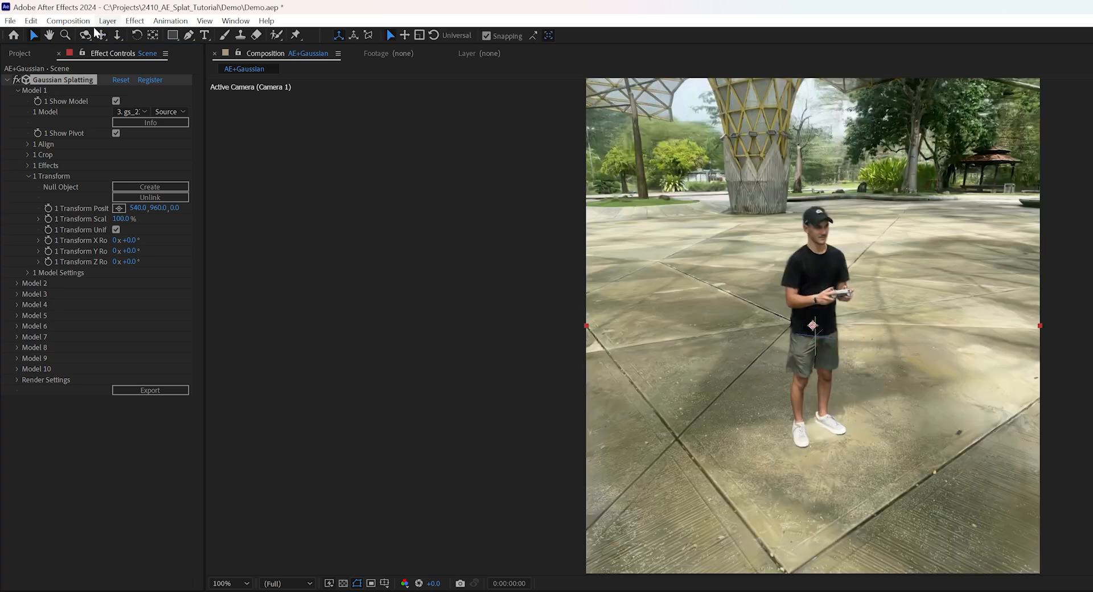
click(340, 34)
mouse_move(834, 347)
mouse_down()
mouse_move(732, 332)
mouse_move(811, 341)
mouse_up()
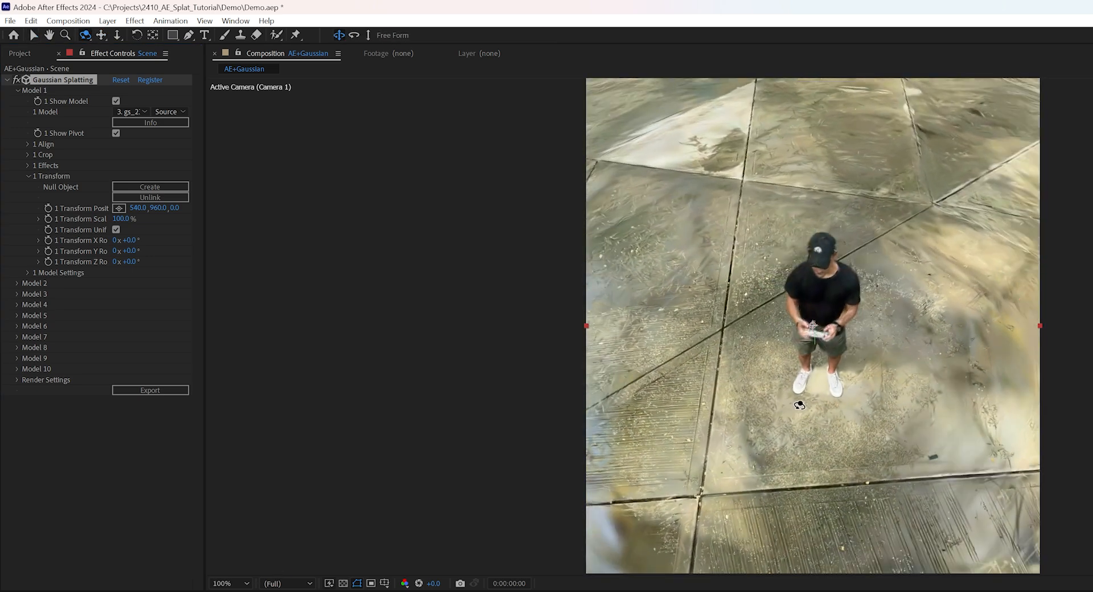
scroll(826, 320, down, 1)
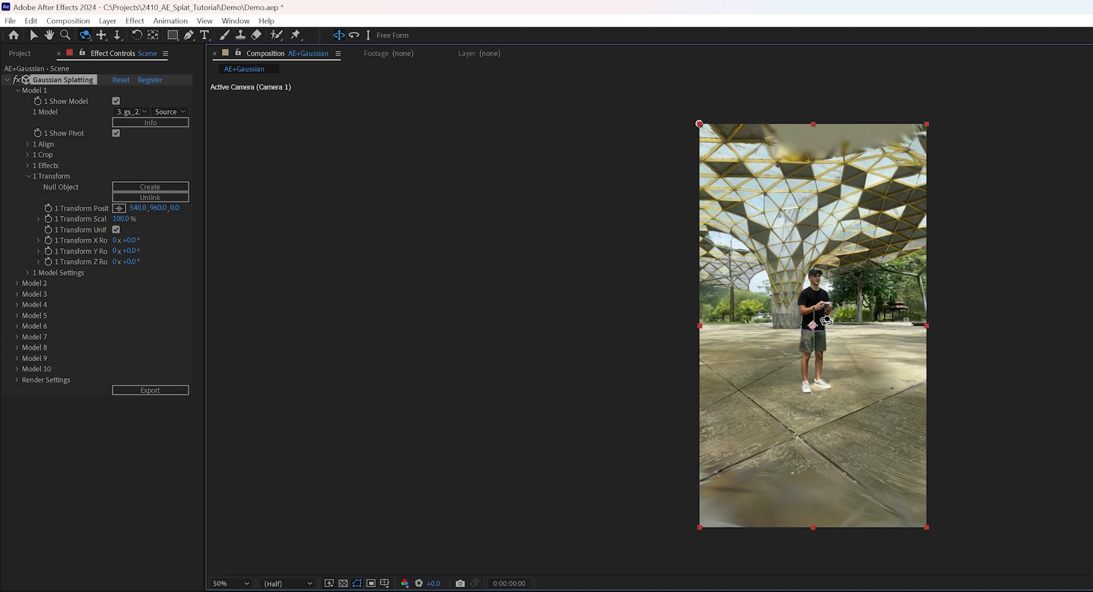
scroll(825, 320, up, 1)
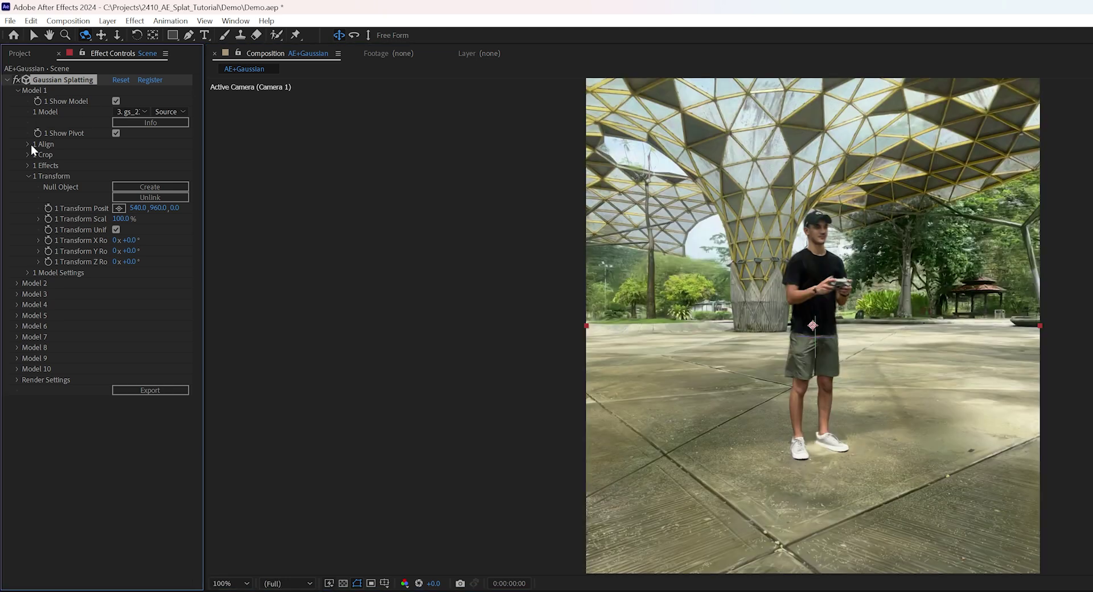
click(29, 144)
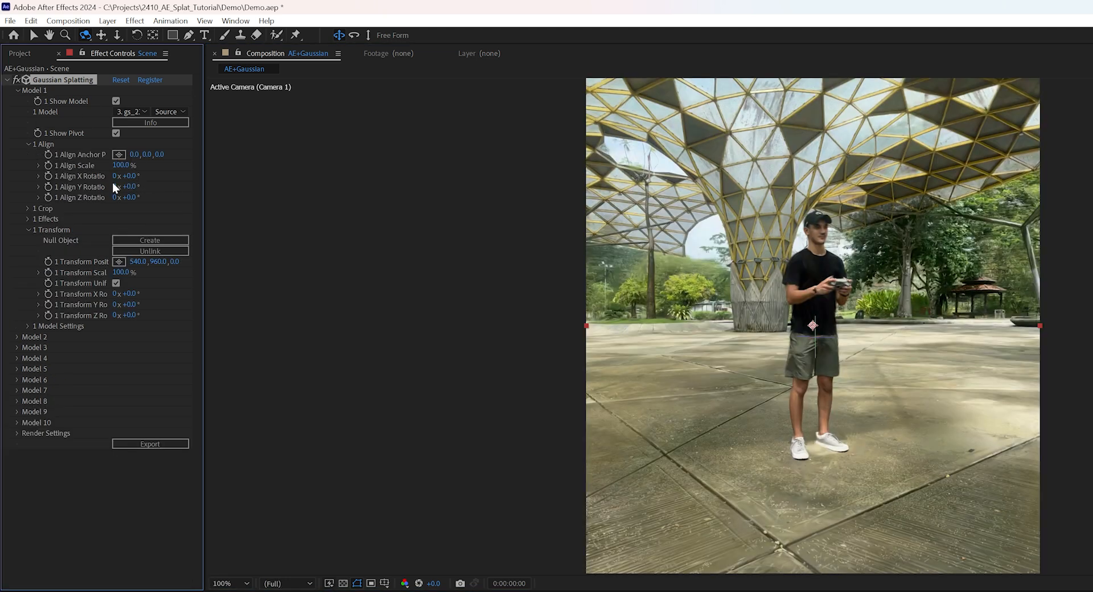
drag(138, 154, 102, 154)
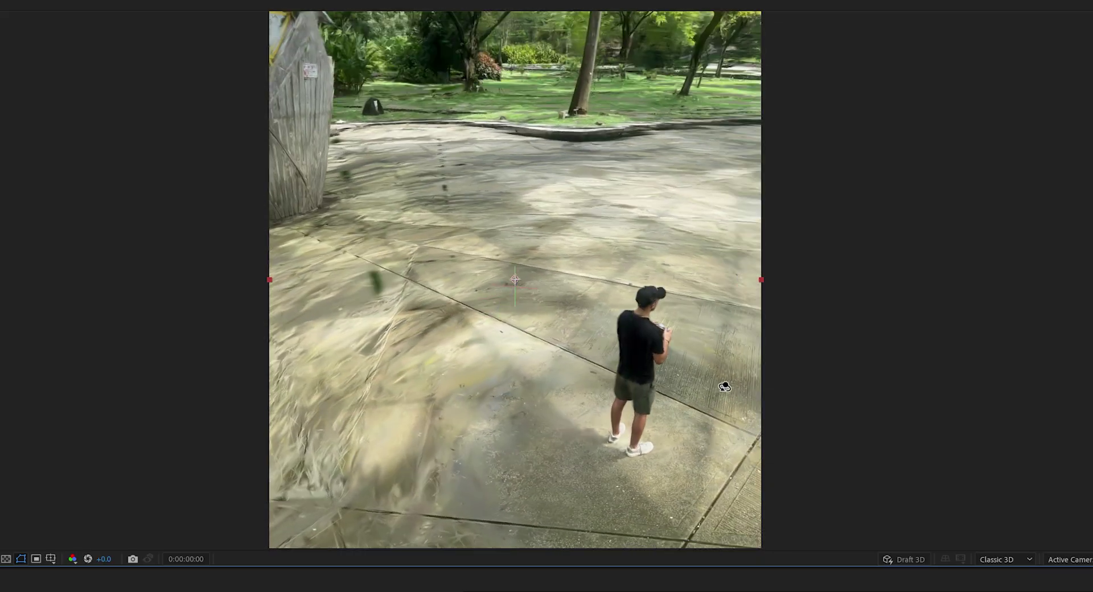
mouse_move(724, 387)
mouse_down()
mouse_move(609, 358)
mouse_move(547, 384)
mouse_up()
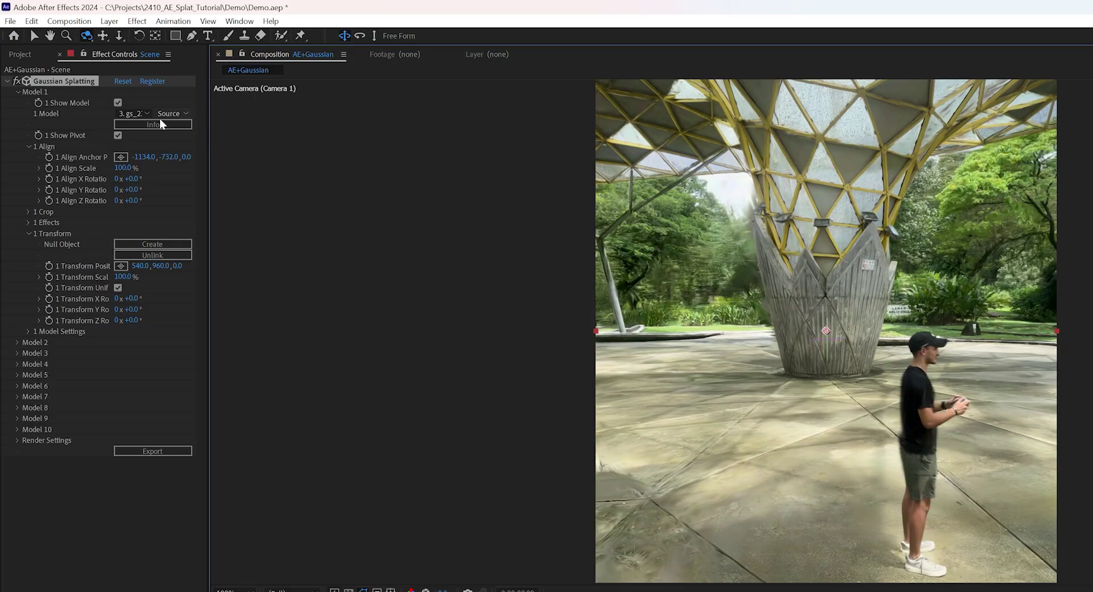
Reset the Align anchor to 0,0,0 and the transform property, then hide the pivot.
right_click(77, 162)
click(107, 282)
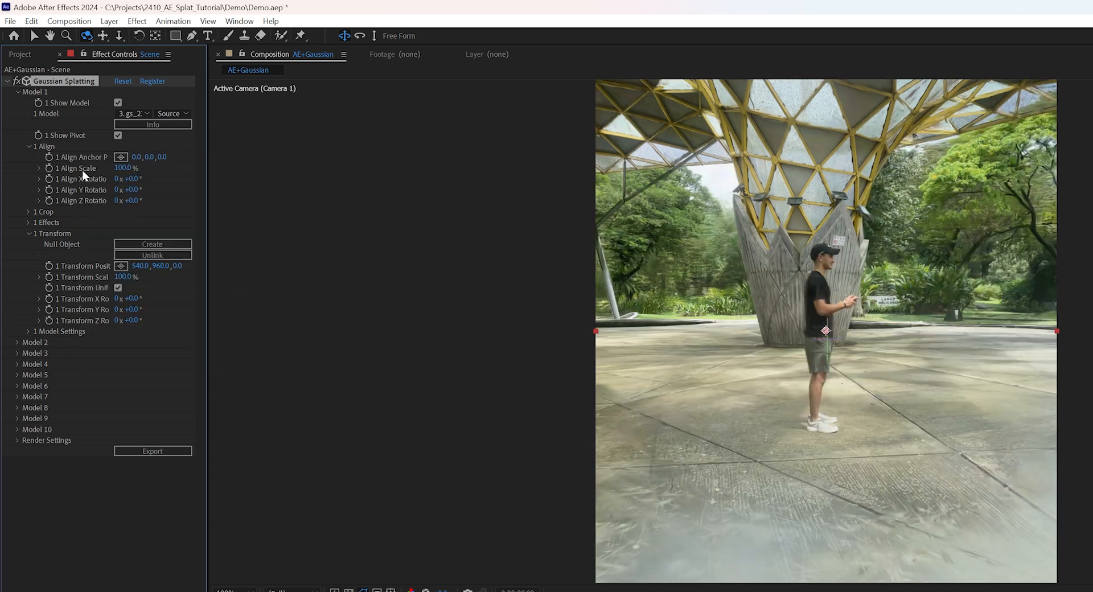
right_click(82, 265)
click(114, 294)
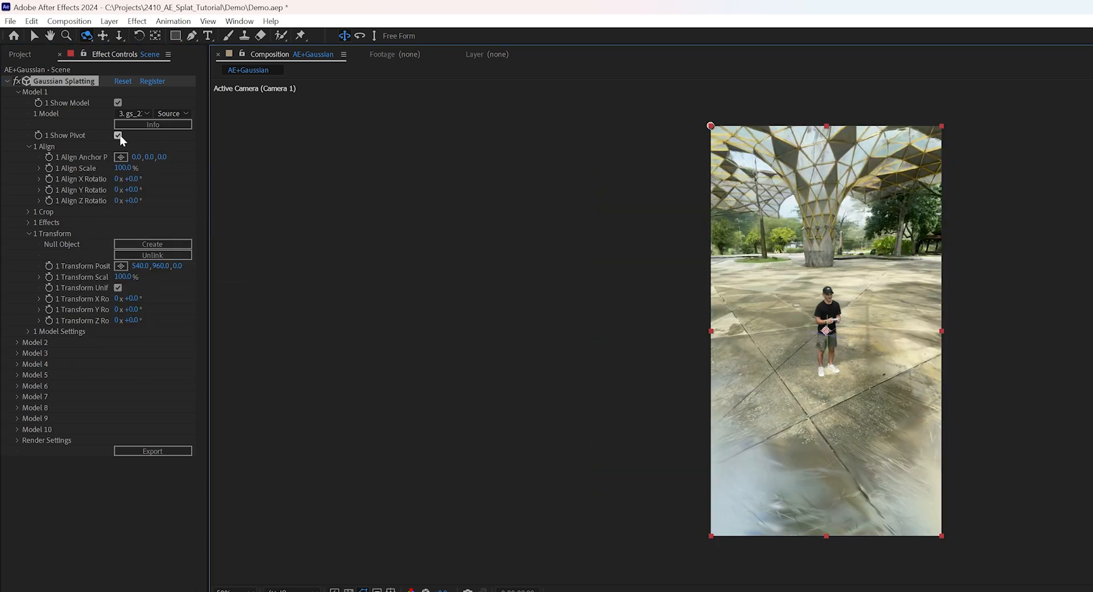
click(118, 135)
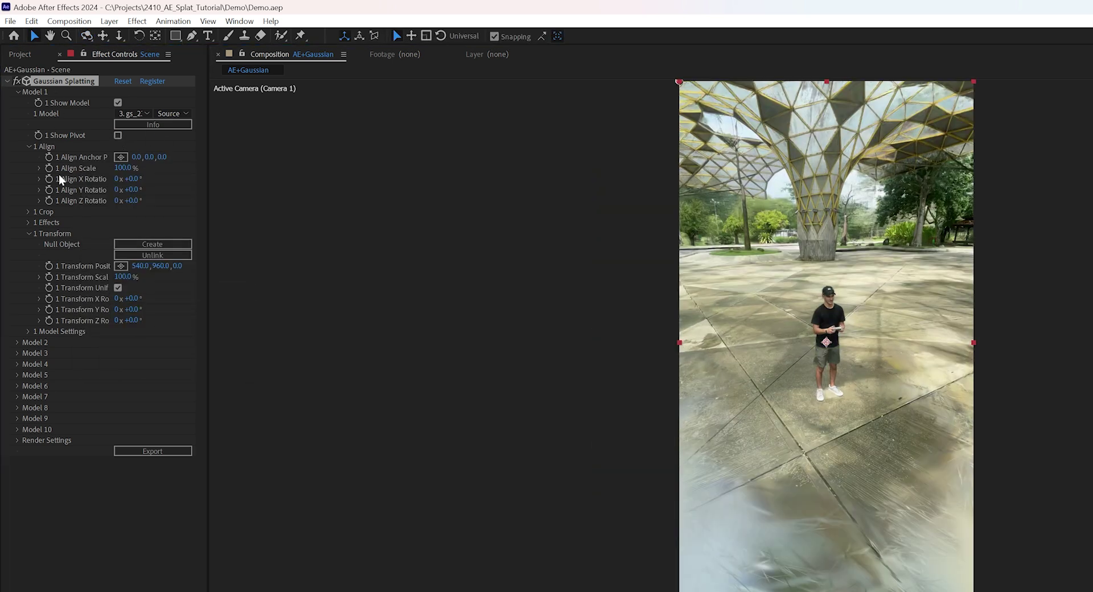
Enable Model 1's Crop Shape around the person, size it and show its wireframe preview.
click(28, 212)
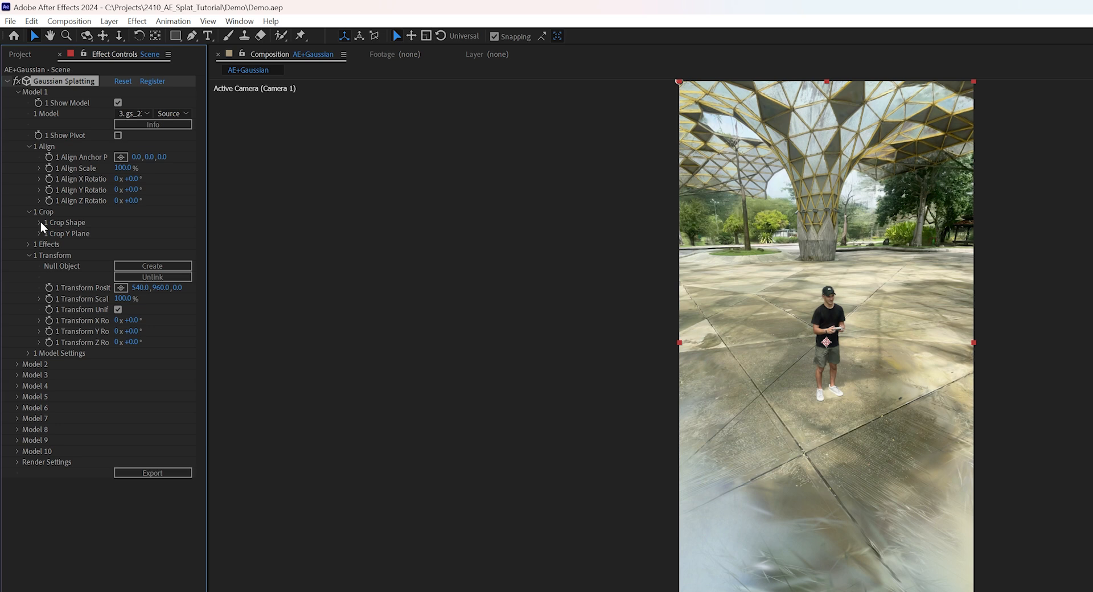
click(42, 222)
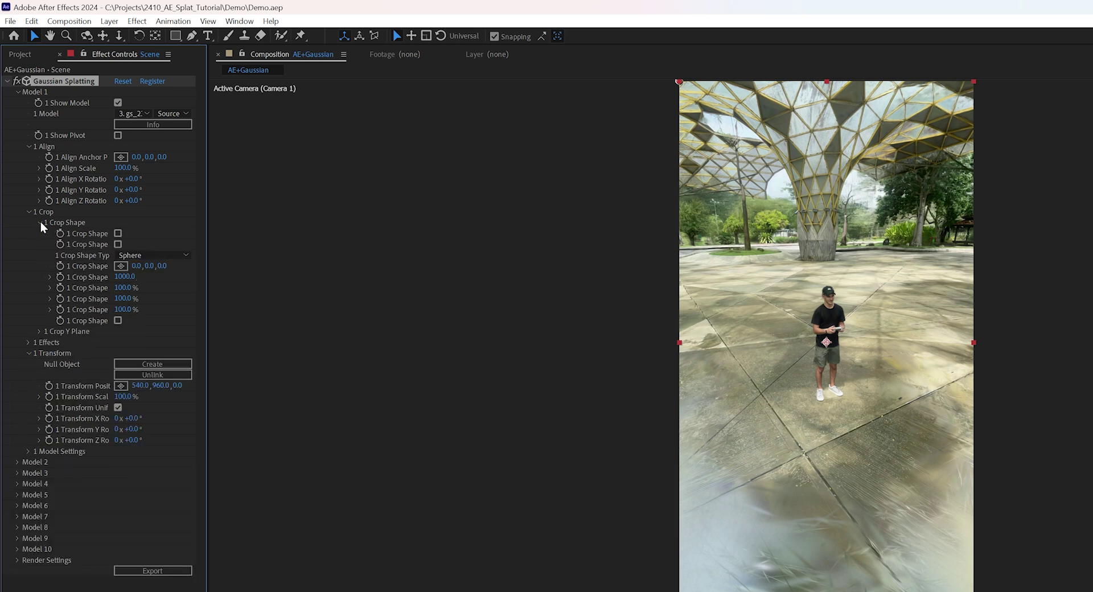
click(118, 234)
mouse_move(124, 278)
mouse_down()
mouse_move(147, 277)
mouse_move(128, 276)
mouse_up()
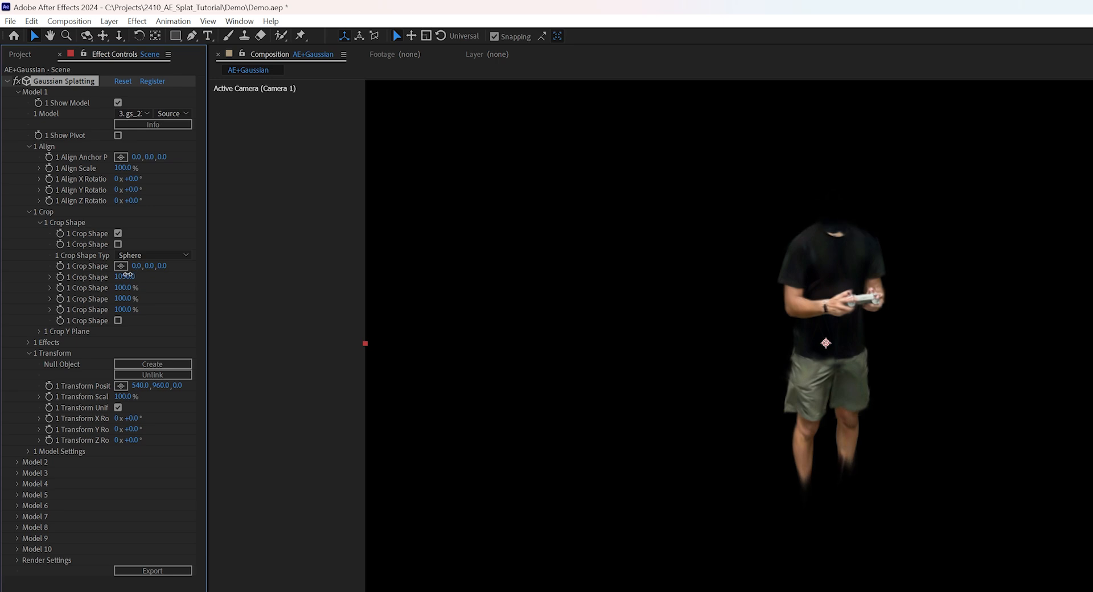
drag(206, 308, 237, 308)
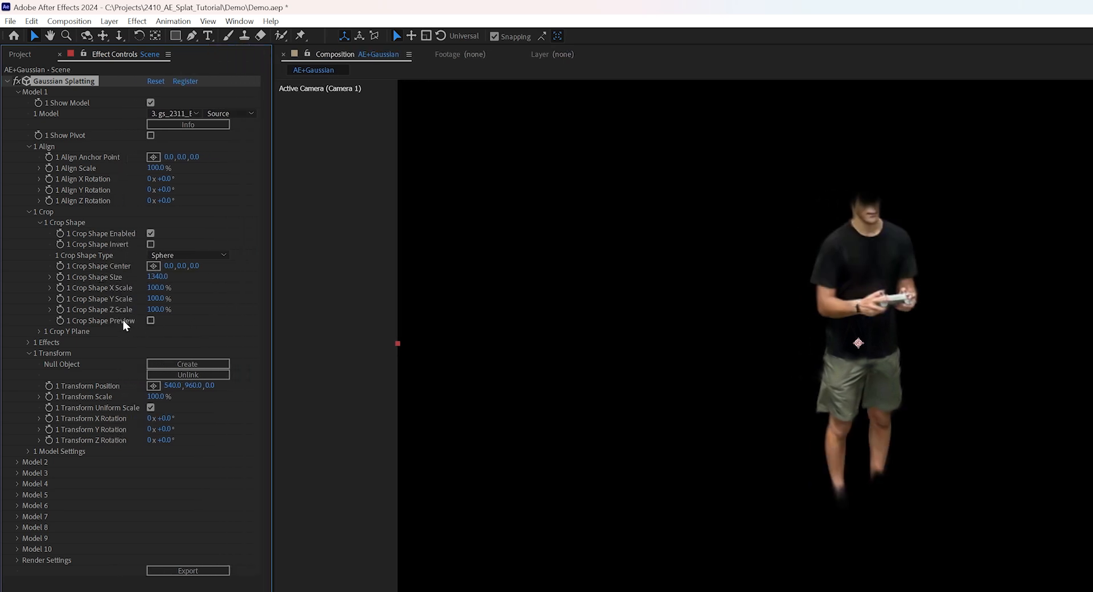
click(151, 321)
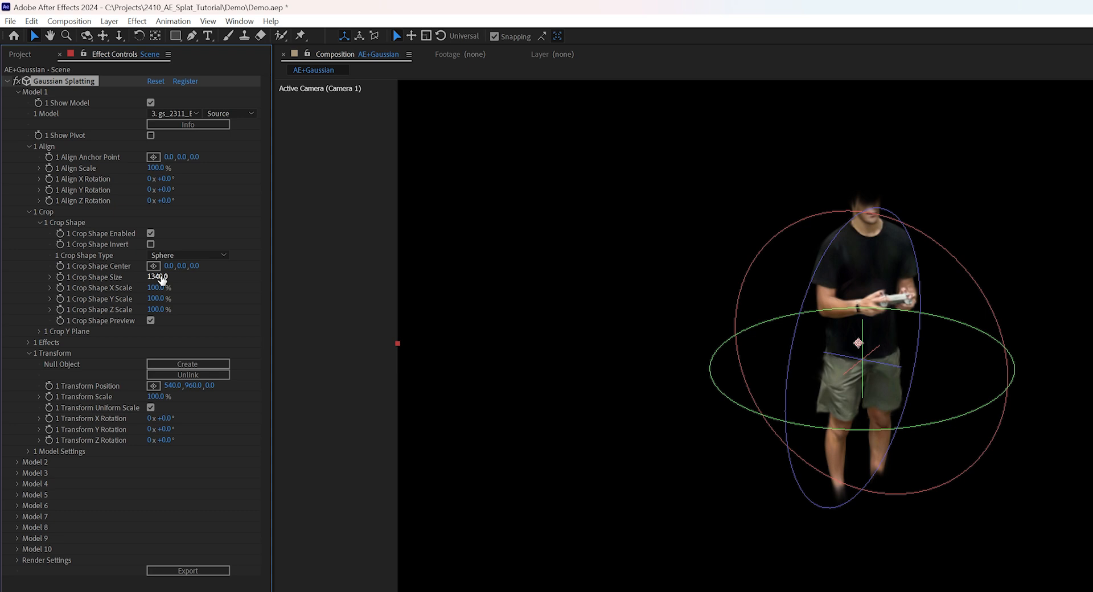
Change the crop type to Box and grow it down to include the feet, checking from an orbited view.
click(225, 251)
click(181, 286)
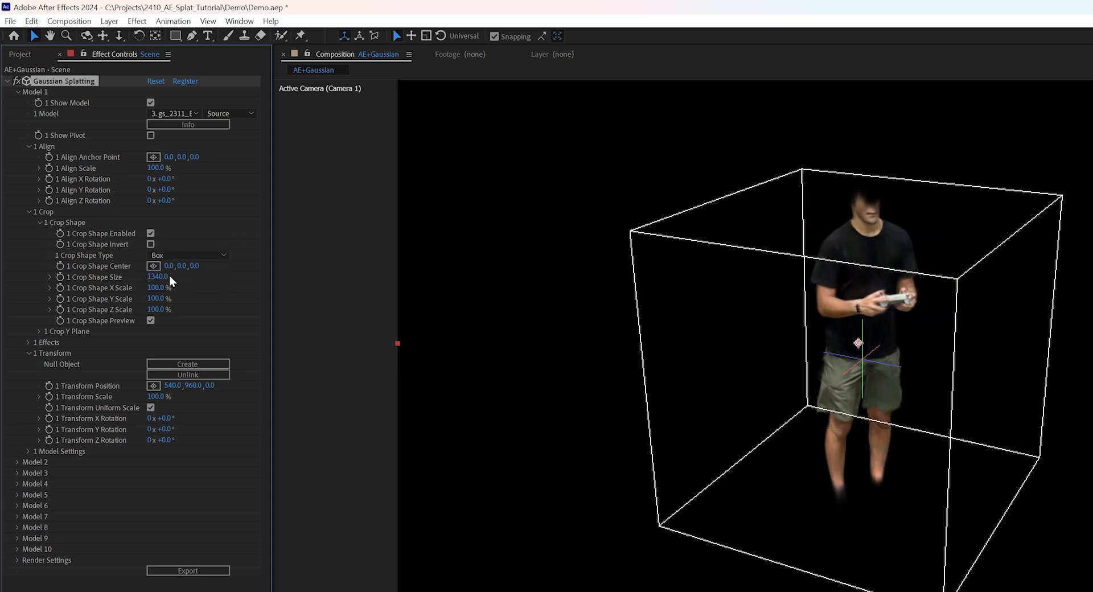
drag(182, 268, 151, 266)
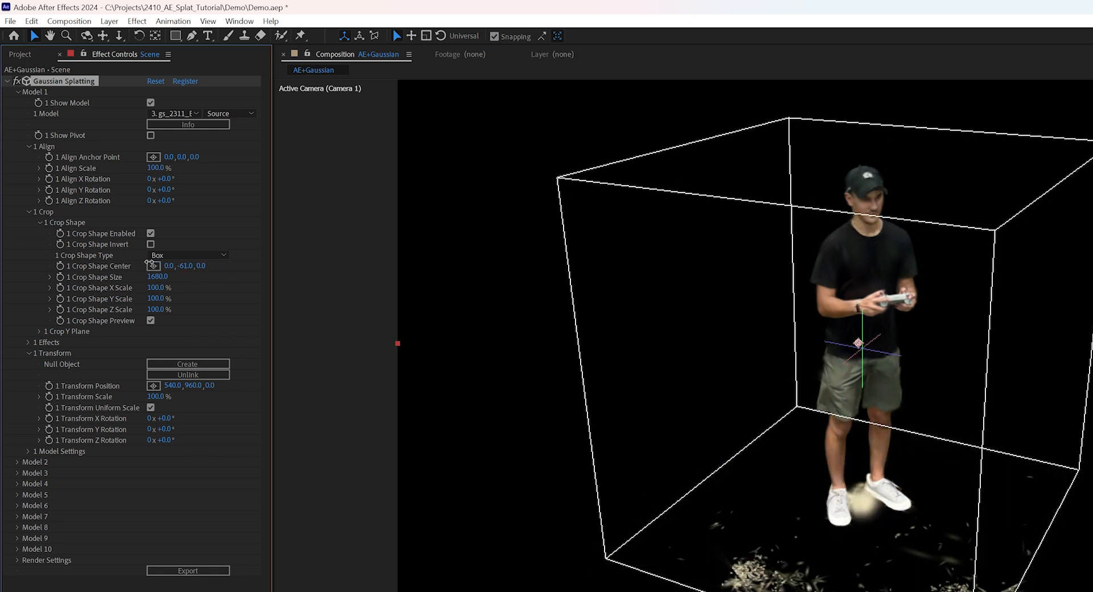
click(87, 36)
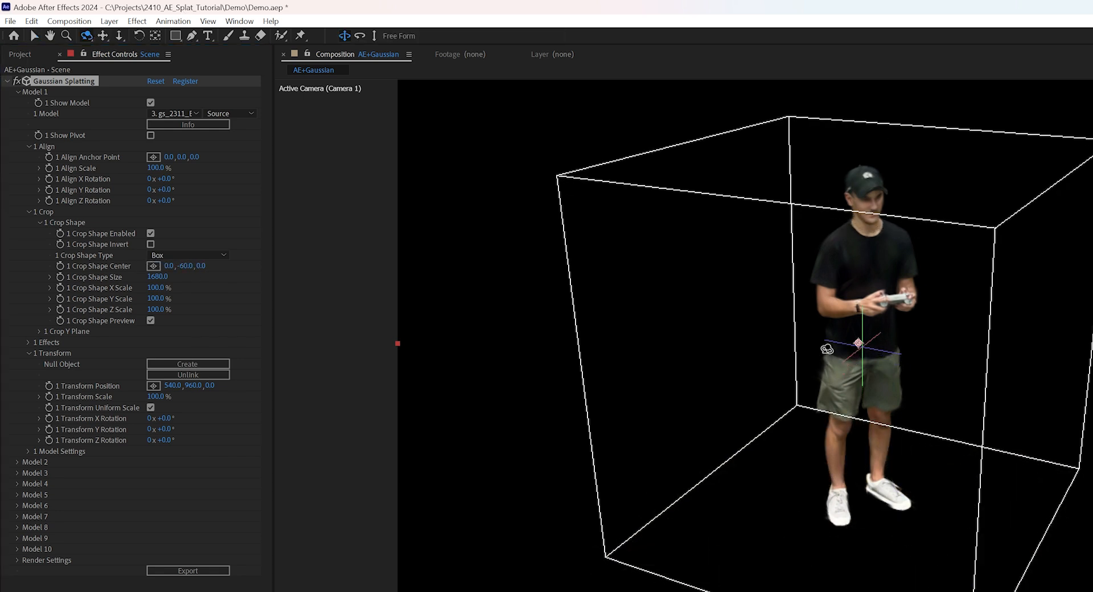
mouse_move(820, 349)
mouse_down()
mouse_move(848, 310)
mouse_move(989, 418)
mouse_up()
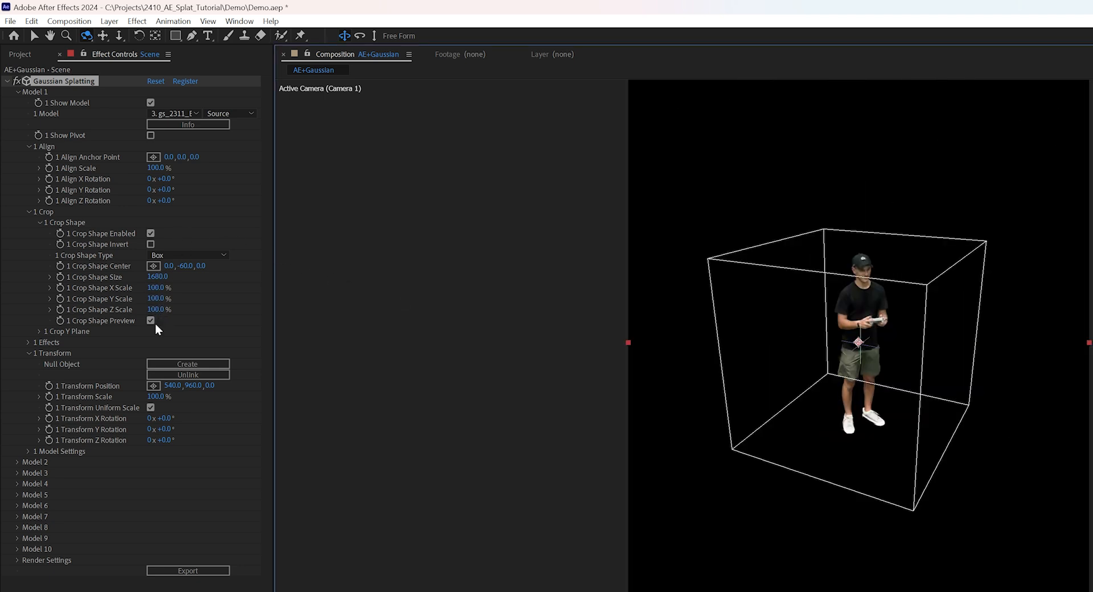
Turn off the crop preview and disable cropping so the full environment renders.
click(150, 320)
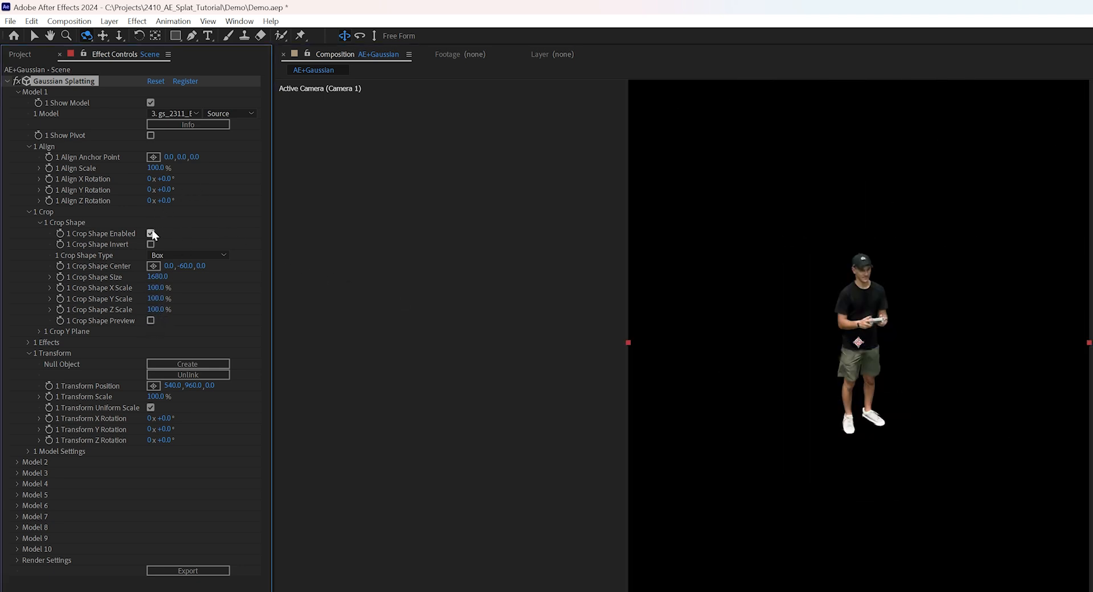
click(152, 232)
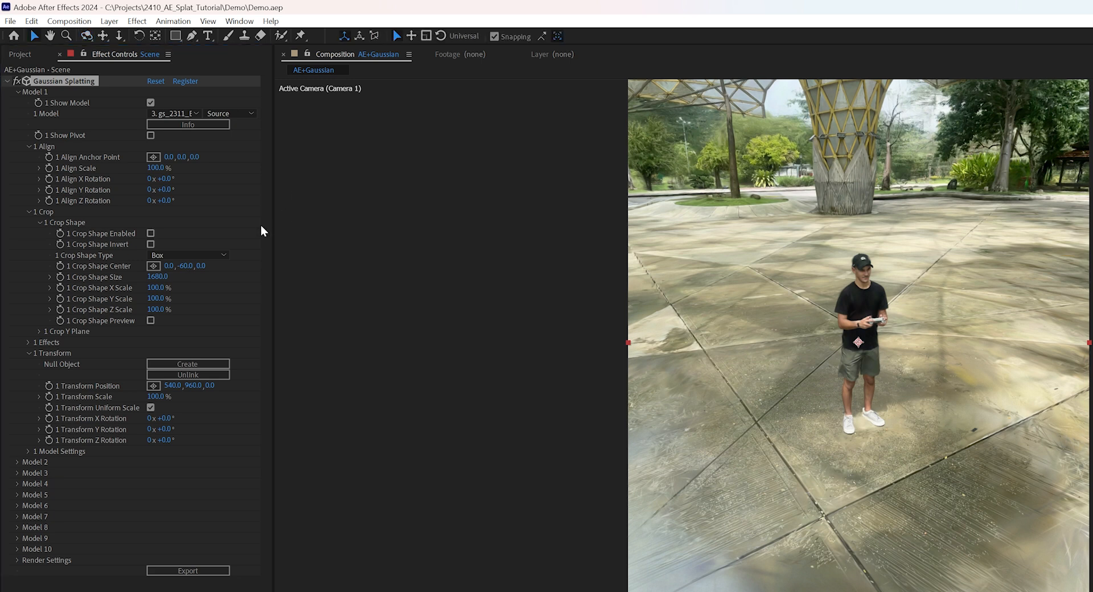
Enable Splat Opacity falloff and size its sphere around the person with the wireframe preview on.
click(29, 343)
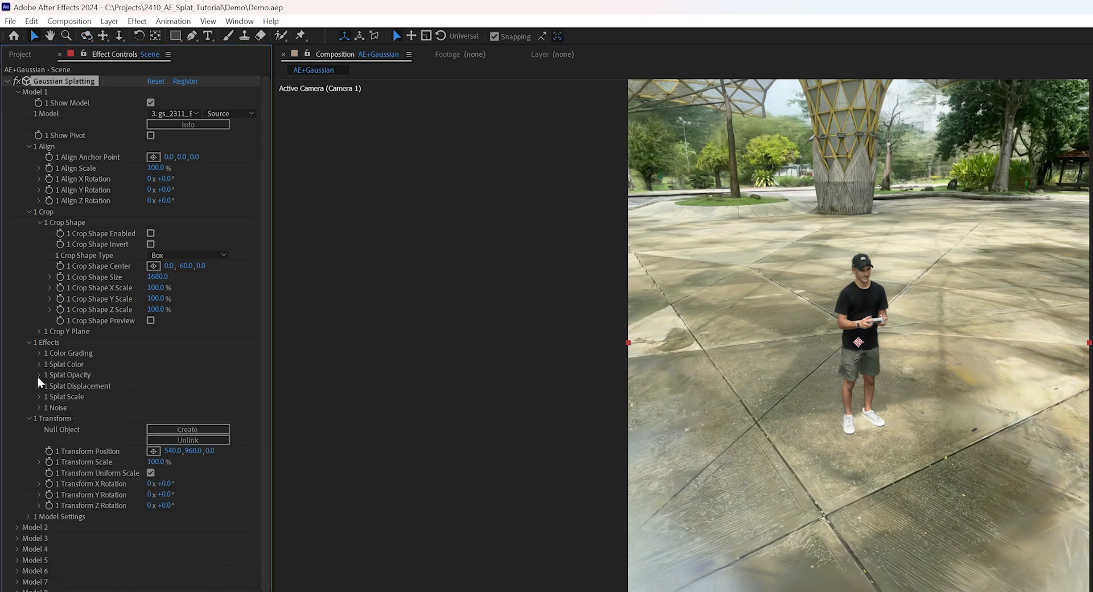
click(39, 375)
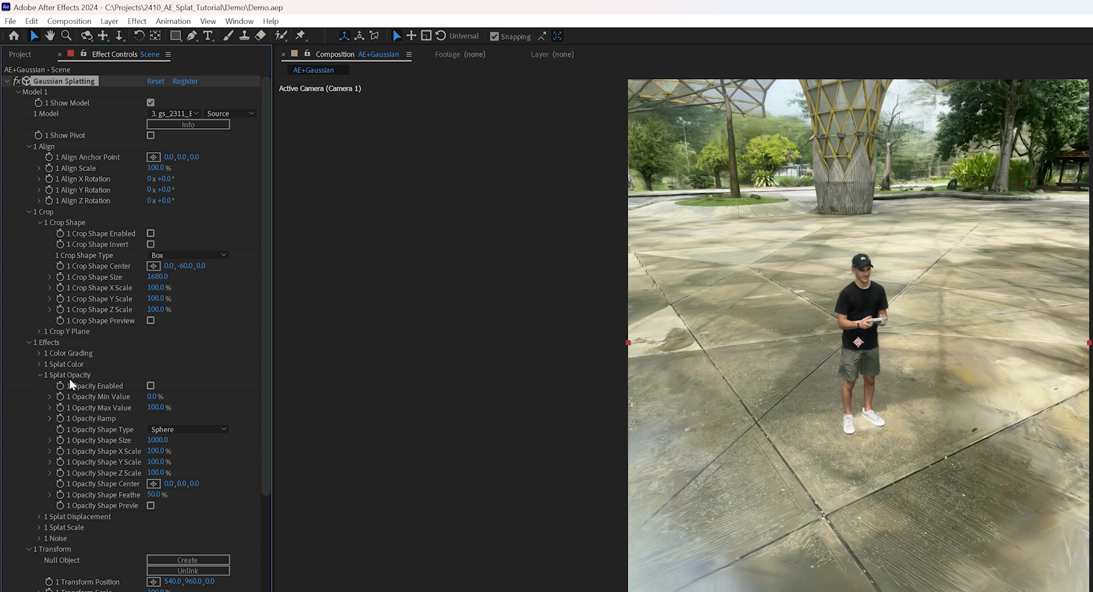
click(149, 387)
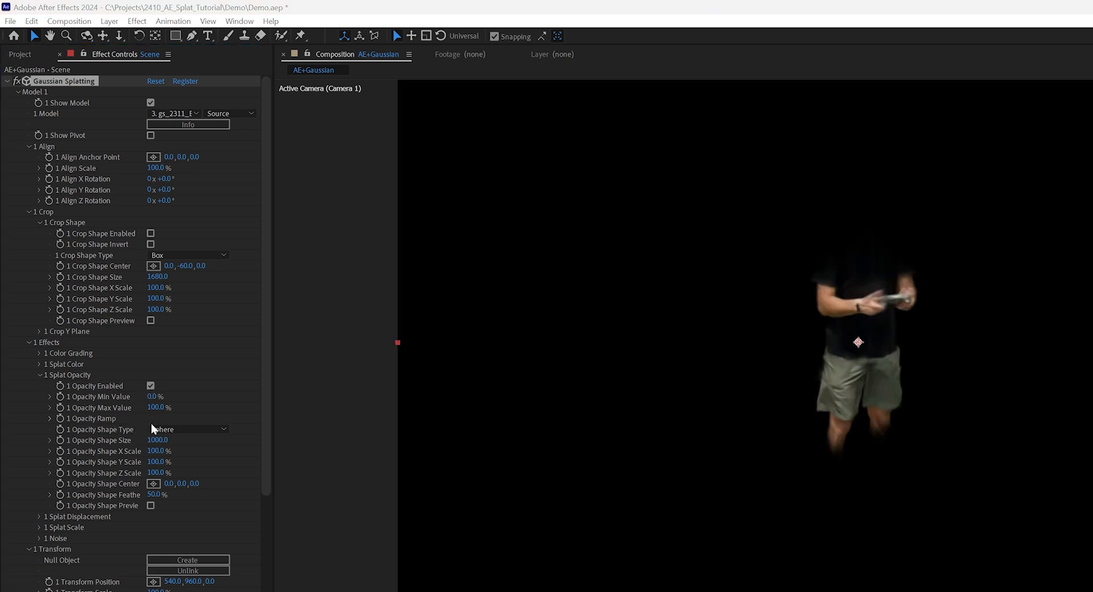
drag(157, 440, 251, 418)
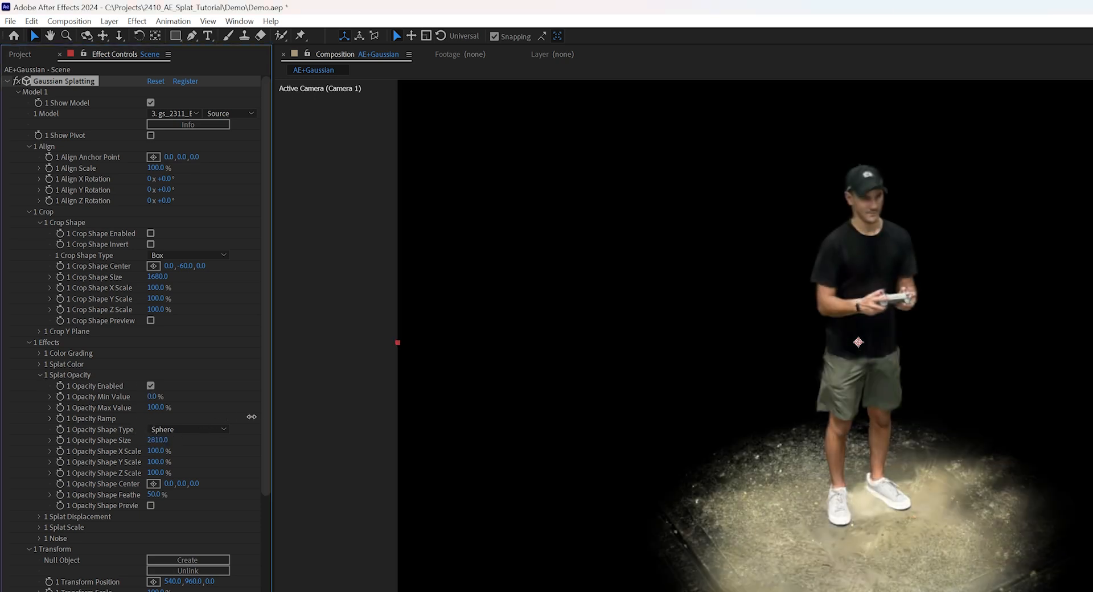
drag(251, 417, 80, 440)
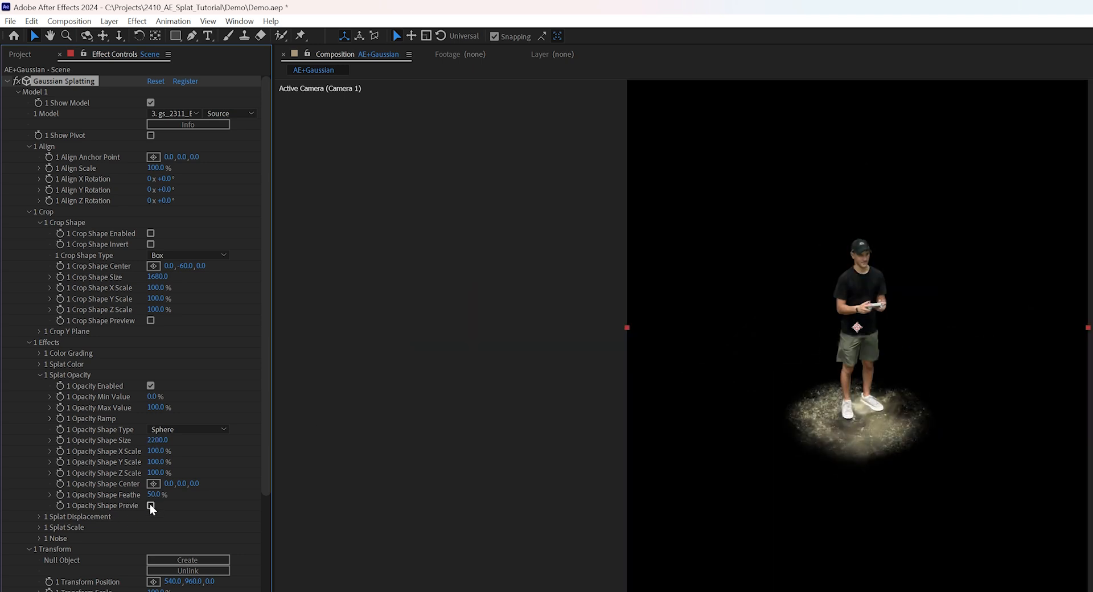
click(151, 506)
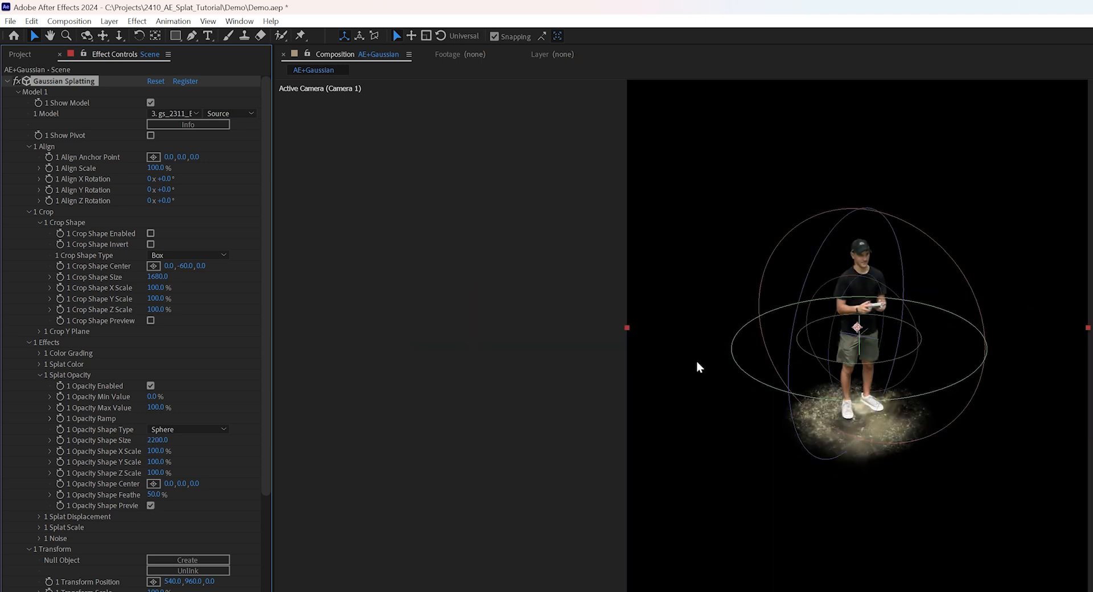
mouse_move(156, 440)
mouse_down()
mouse_move(296, 436)
mouse_move(139, 495)
mouse_move(103, 485)
mouse_move(179, 458)
mouse_move(147, 461)
mouse_move(177, 492)
mouse_move(162, 493)
mouse_up()
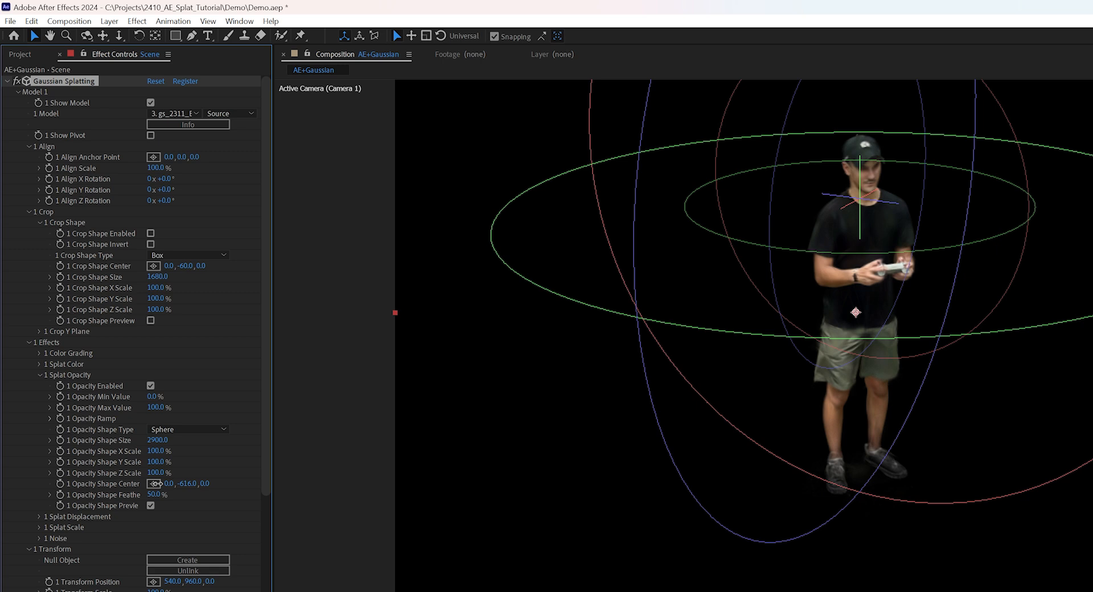
scroll(767, 201, down, 3)
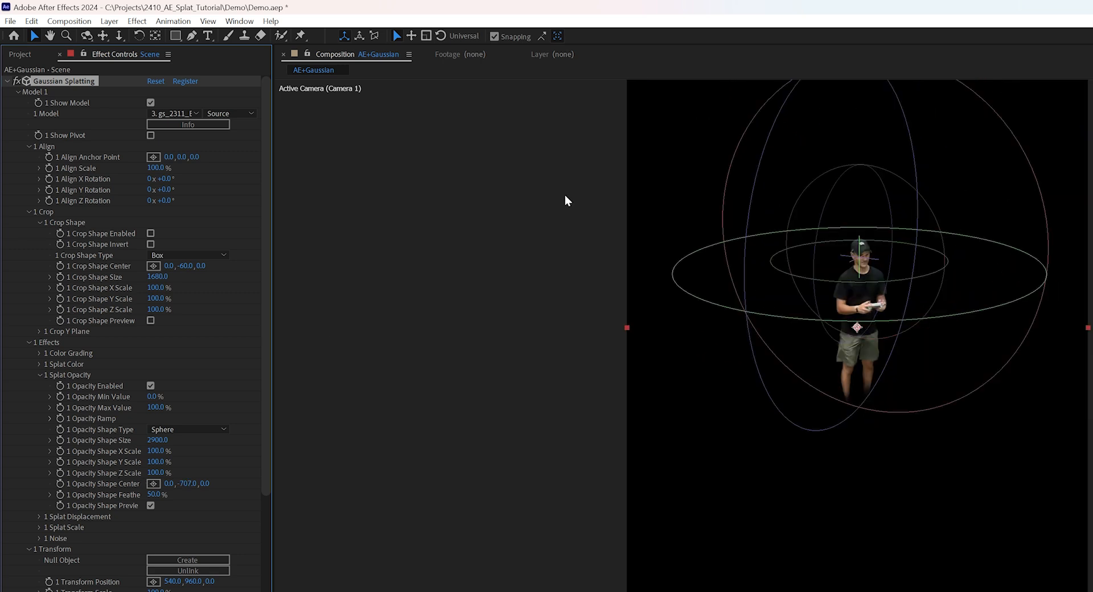
scroll(566, 201, up, 3)
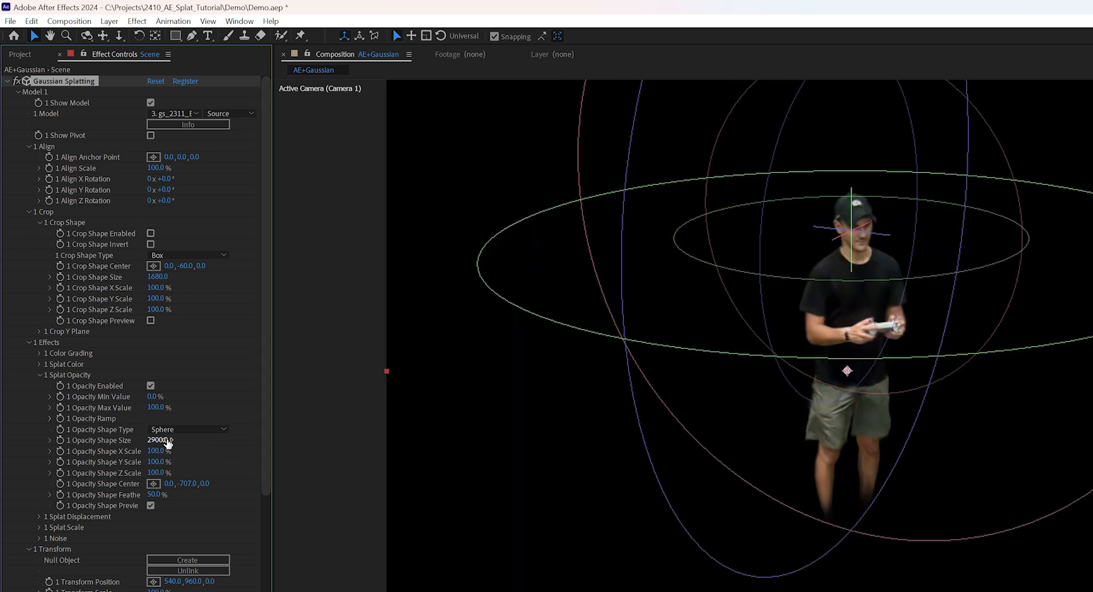
mouse_move(163, 440)
mouse_down()
mouse_move(72, 468)
mouse_move(183, 425)
mouse_up()
scroll(769, 298, down, 3)
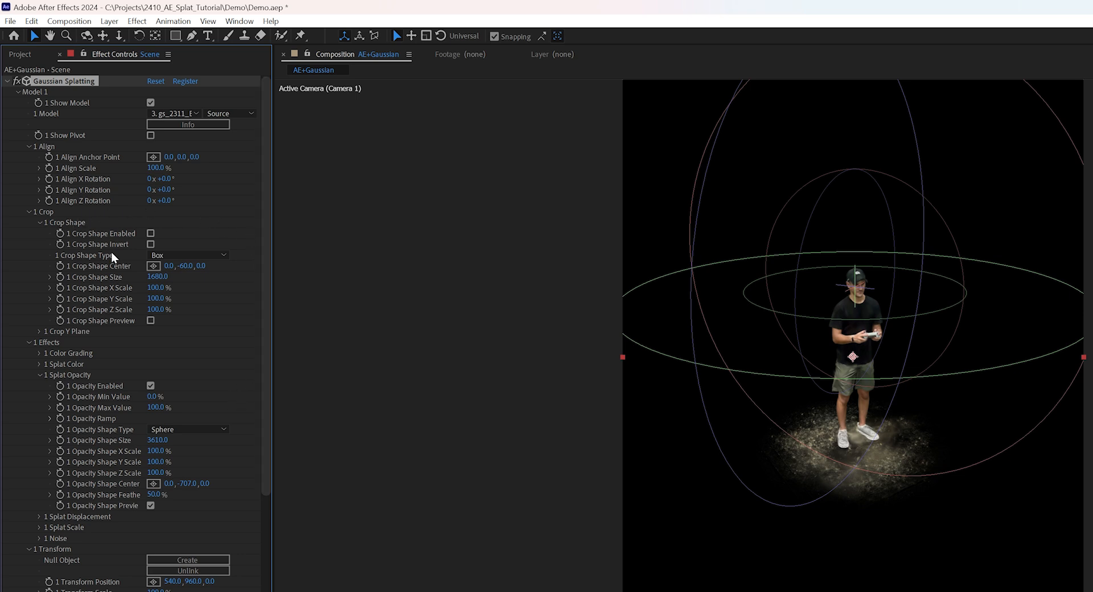
Test the opacity sphere with cropping toggled, then turn off preview and opacity to show the whole scene.
click(151, 234)
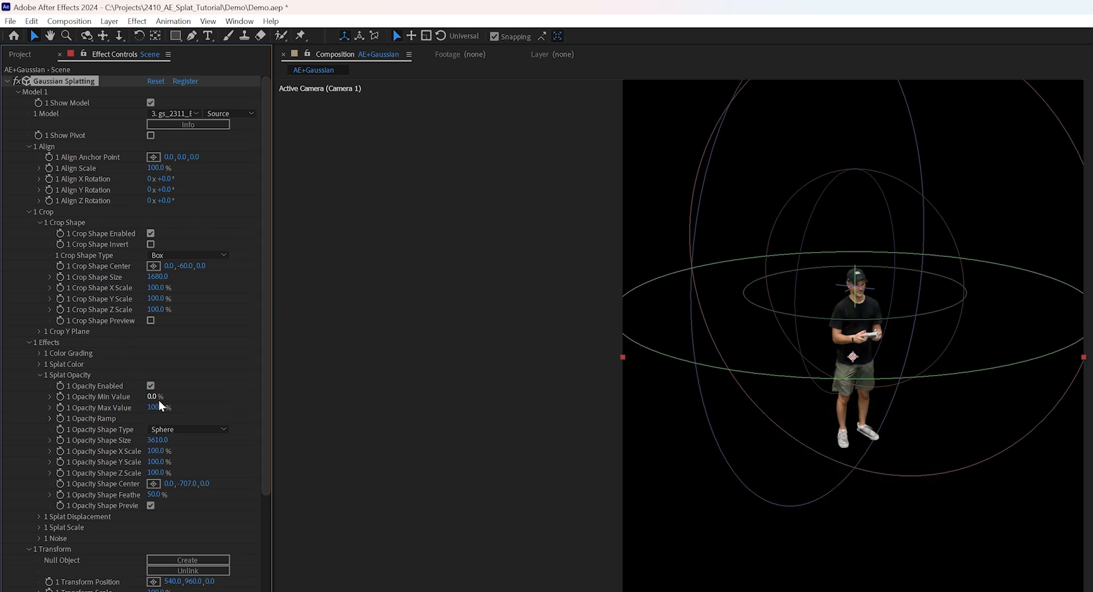
drag(161, 440, 31, 440)
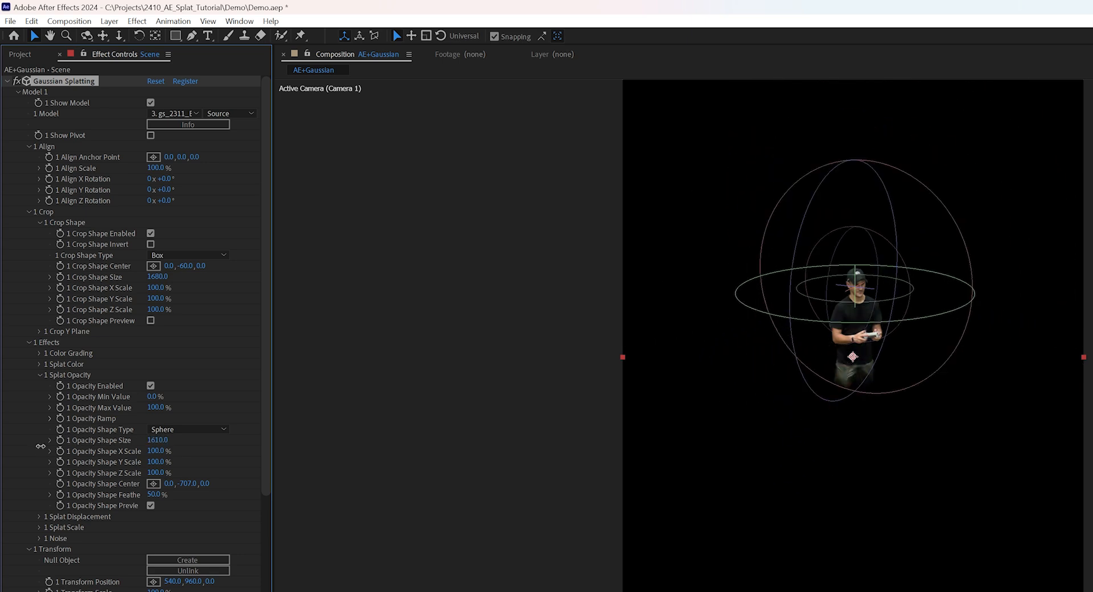
drag(116, 440, 235, 393)
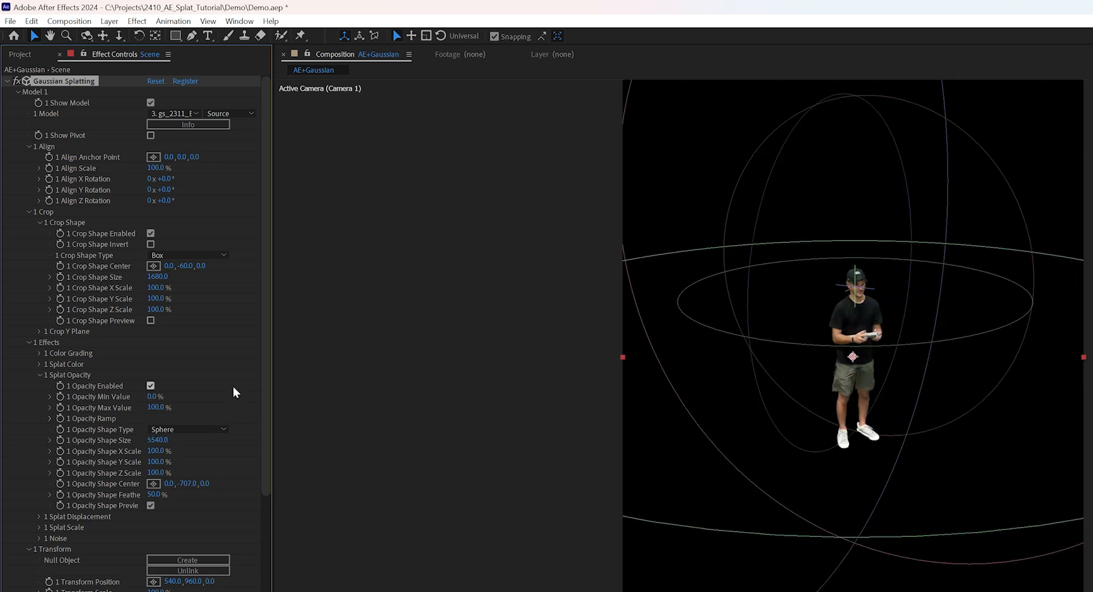
click(152, 234)
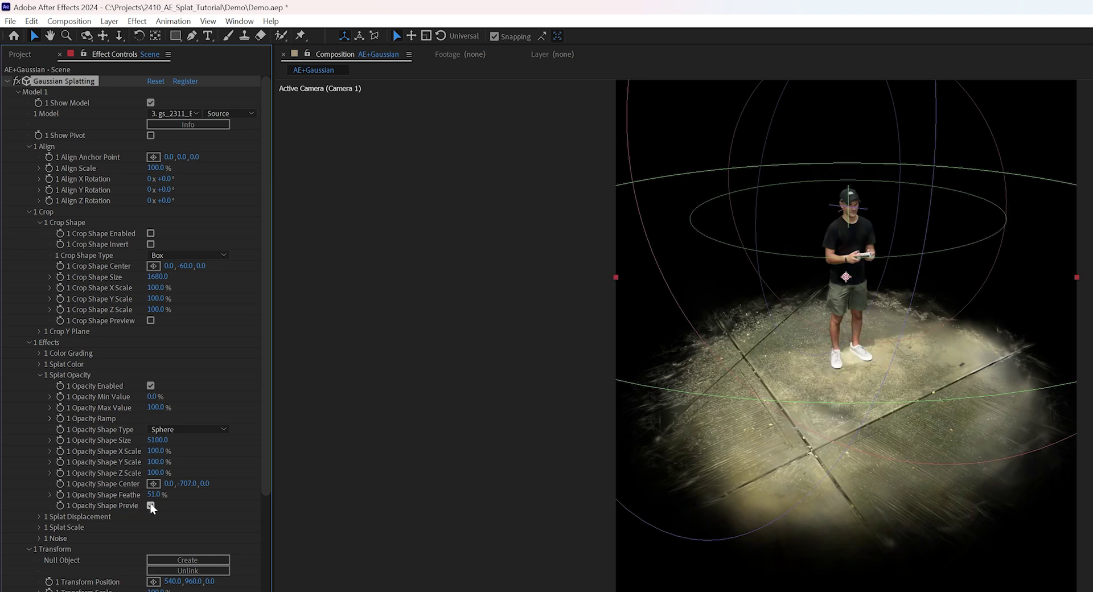
click(151, 506)
click(150, 387)
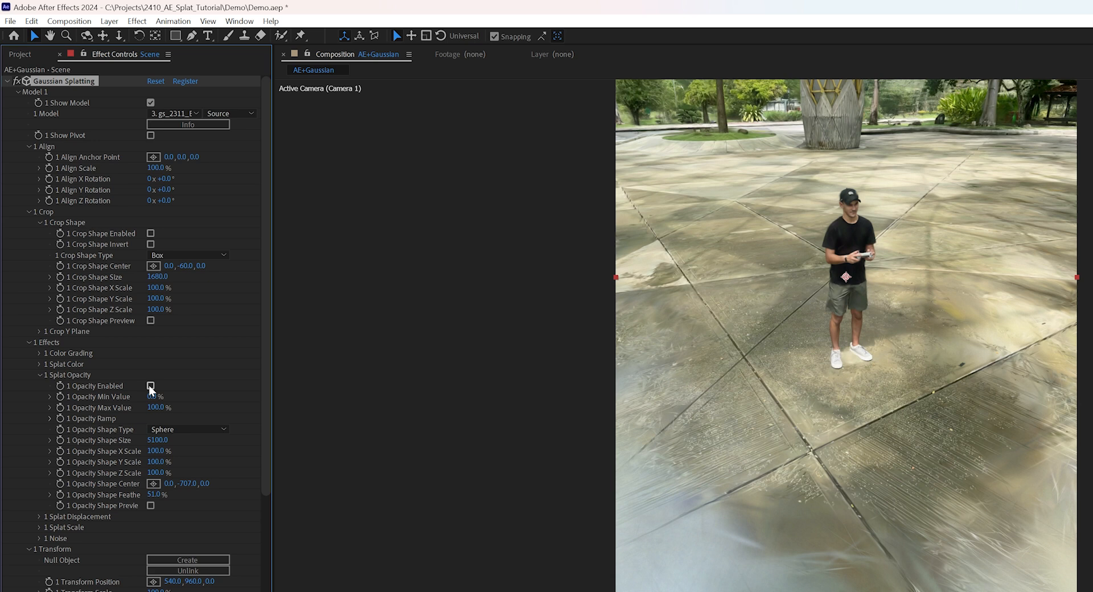
scroll(151, 389, down, 2)
Enable Splat Scale falloff, enlarge its sphere so the ground appears and raise its centre.
click(39, 471)
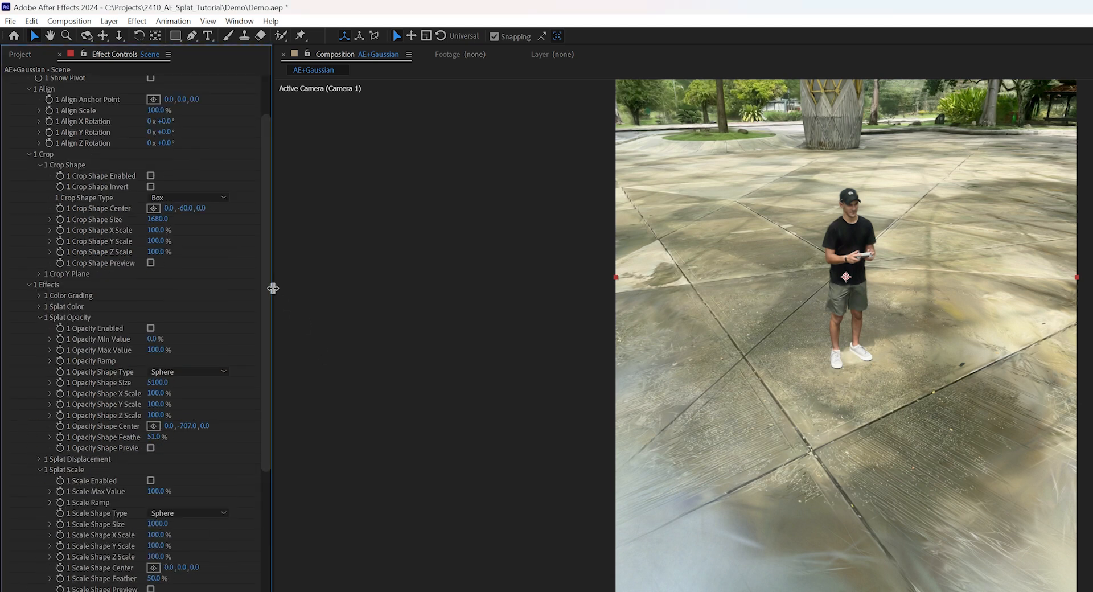
scroll(209, 328, down, 5)
click(151, 329)
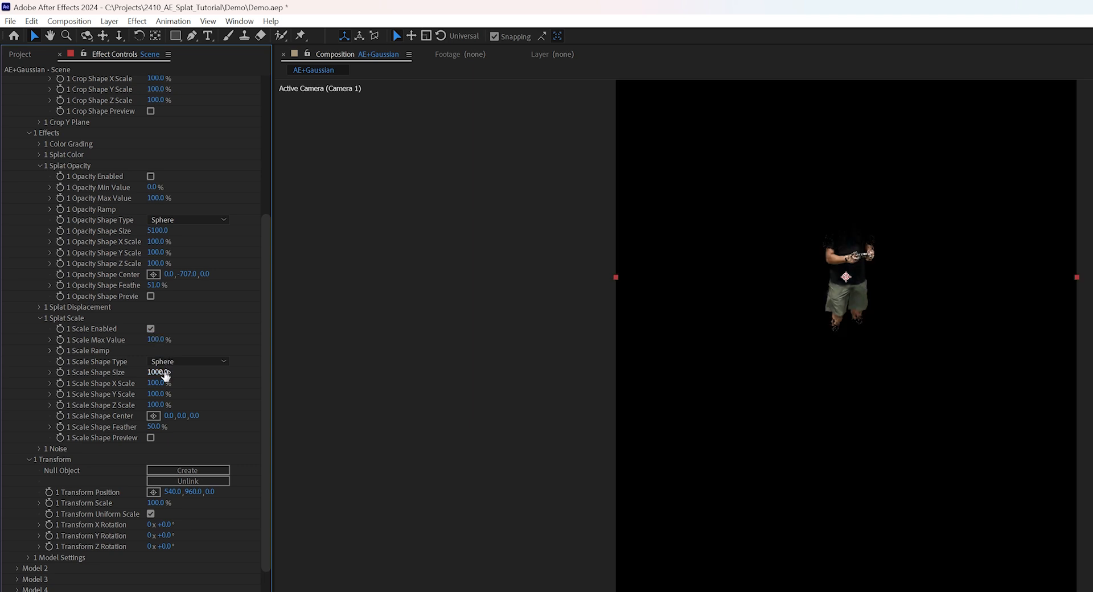
mouse_move(187, 371)
mouse_down()
mouse_move(222, 373)
mouse_move(157, 398)
mouse_up()
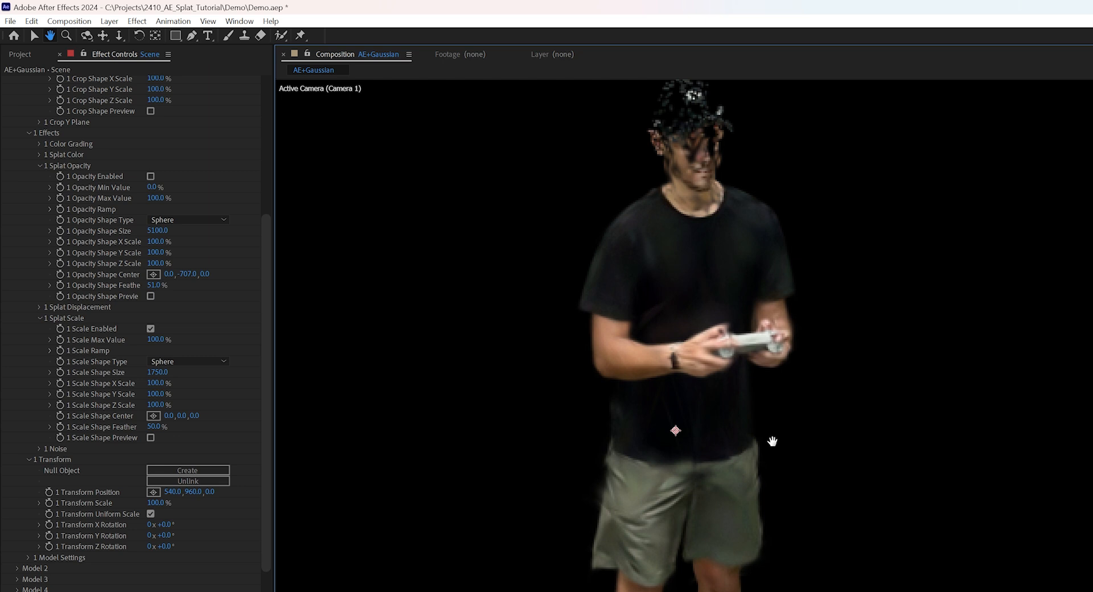
mouse_move(157, 373)
mouse_down()
mouse_move(208, 372)
mouse_move(196, 371)
mouse_up()
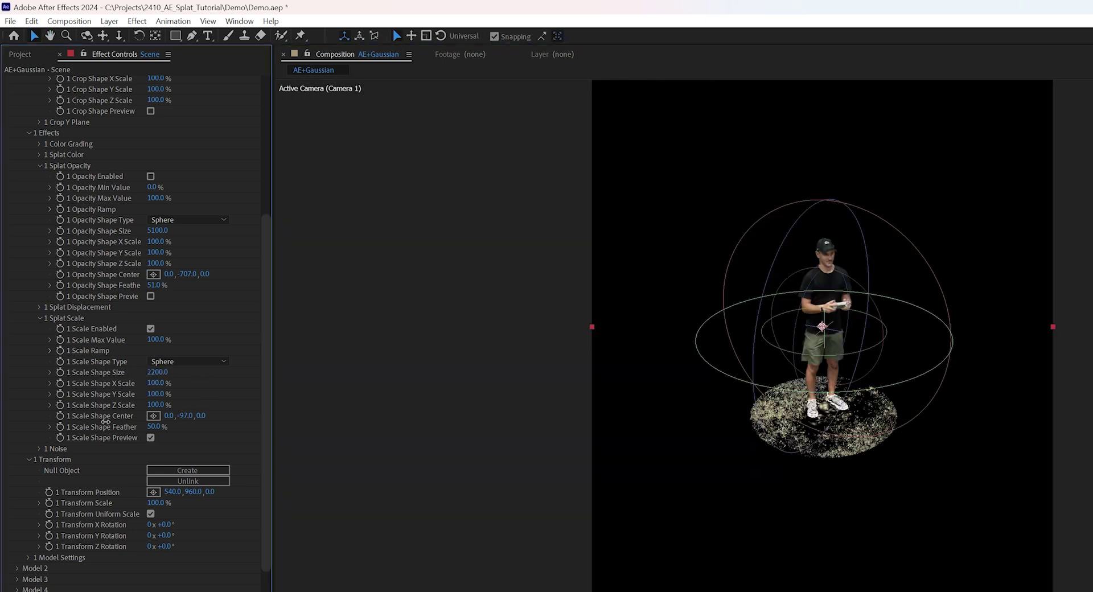
drag(186, 416, 196, 416)
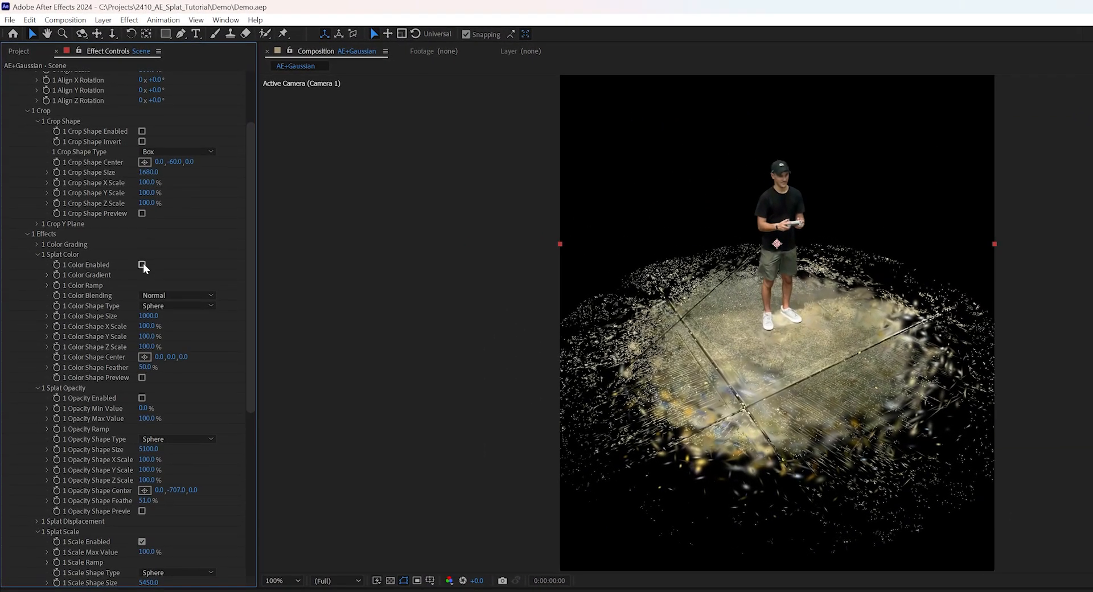
Enable splat colouring with Add blending and grow the colour sphere until subject and floor glow white.
click(141, 262)
click(49, 275)
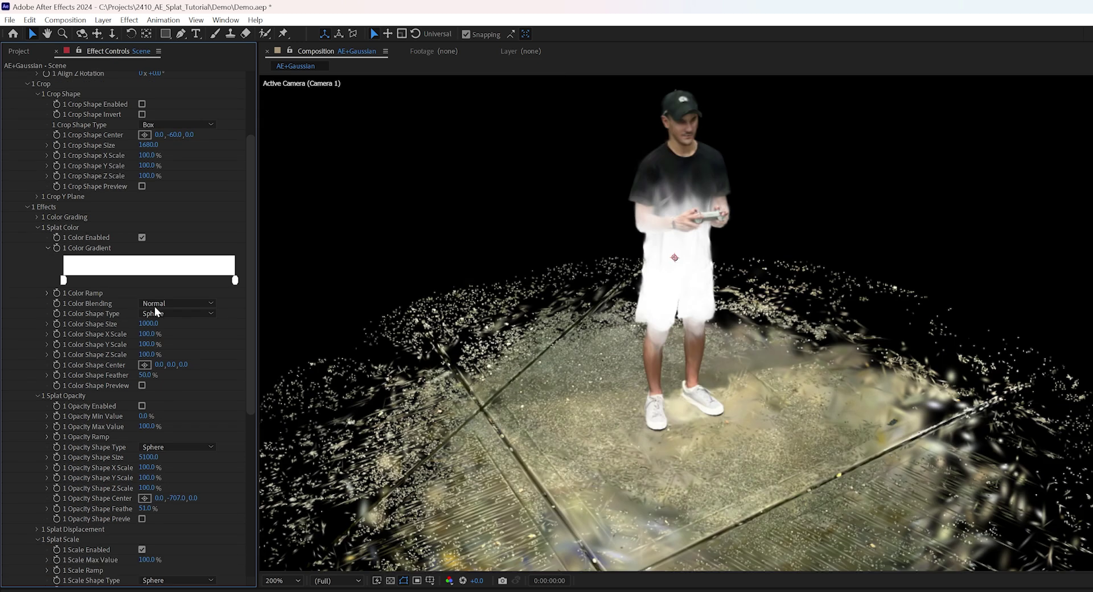
click(176, 303)
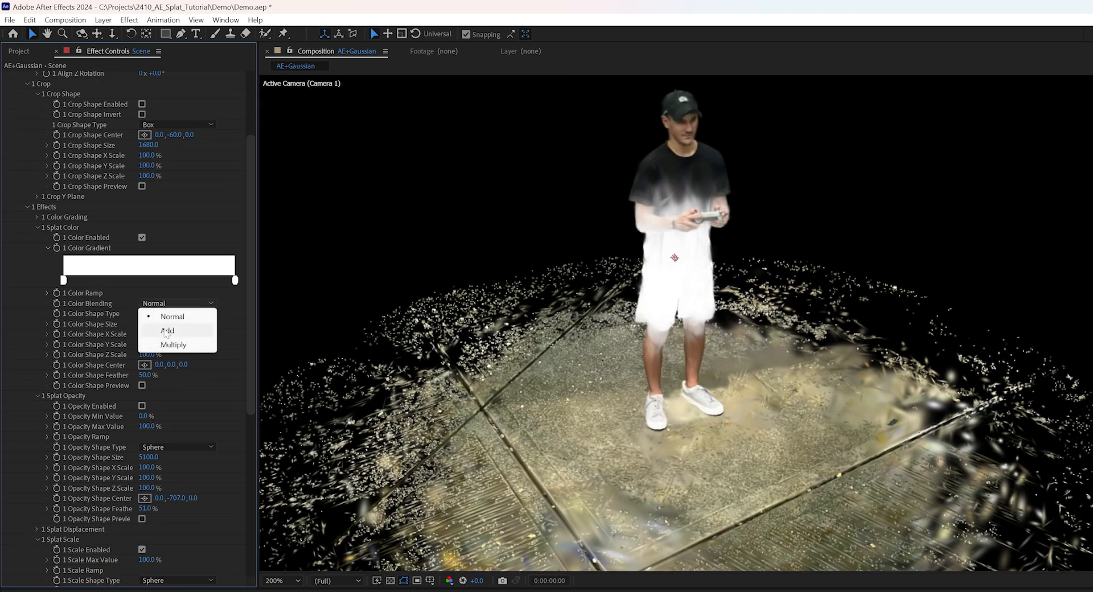
click(166, 327)
mouse_move(182, 322)
mouse_down()
mouse_move(222, 322)
mouse_move(155, 313)
mouse_move(212, 304)
mouse_move(164, 334)
mouse_move(173, 363)
mouse_up()
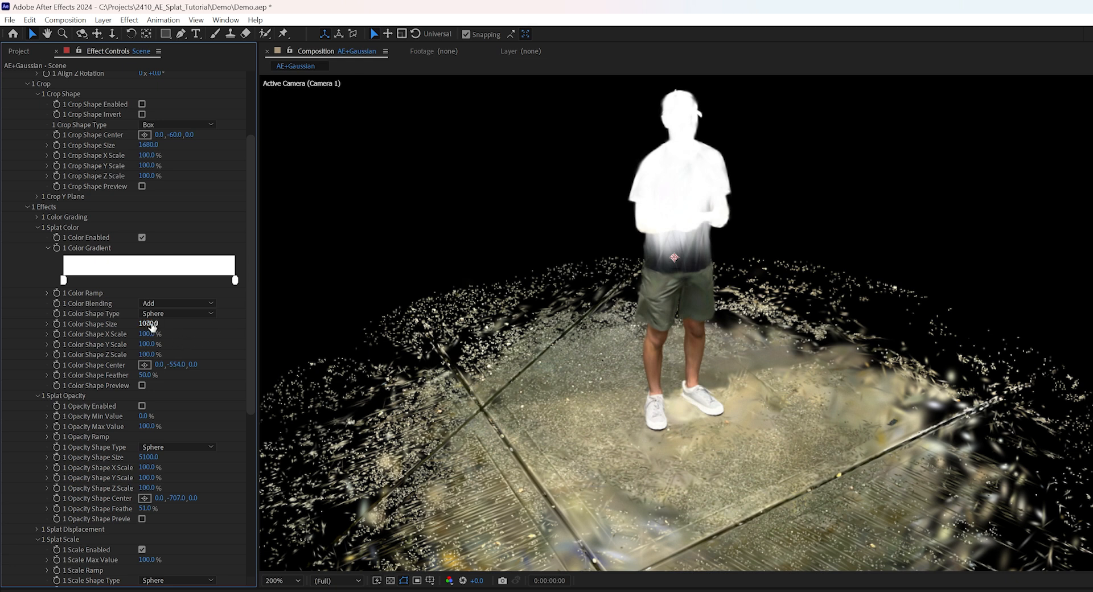
mouse_move(152, 327)
mouse_down()
mouse_move(363, 323)
mouse_move(333, 323)
mouse_up()
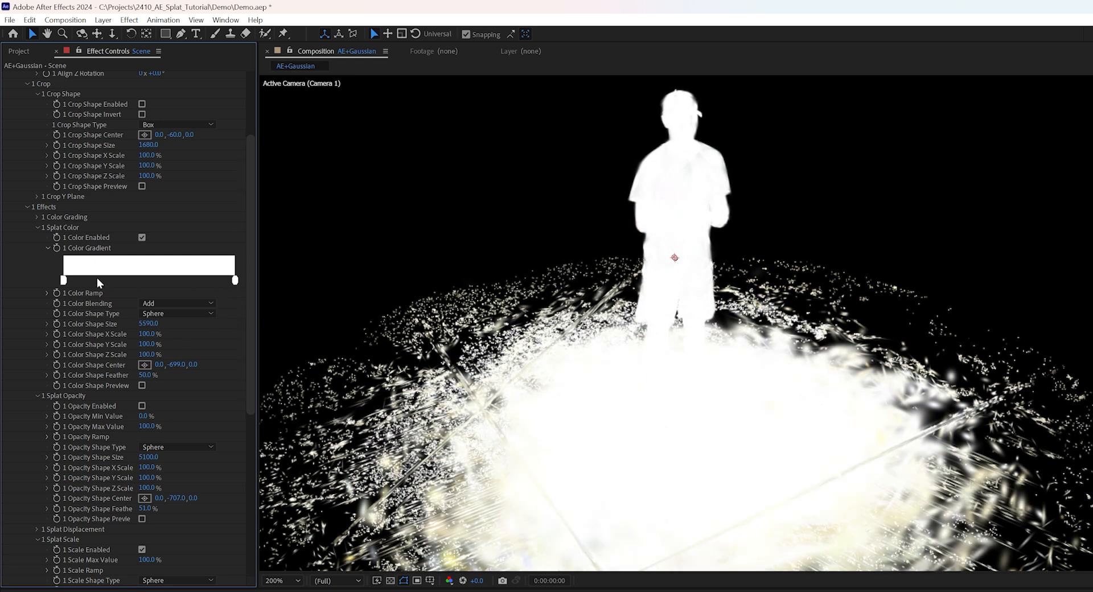
Set the gradient's left stop to black and its right stop to blue.
double_click(63, 280)
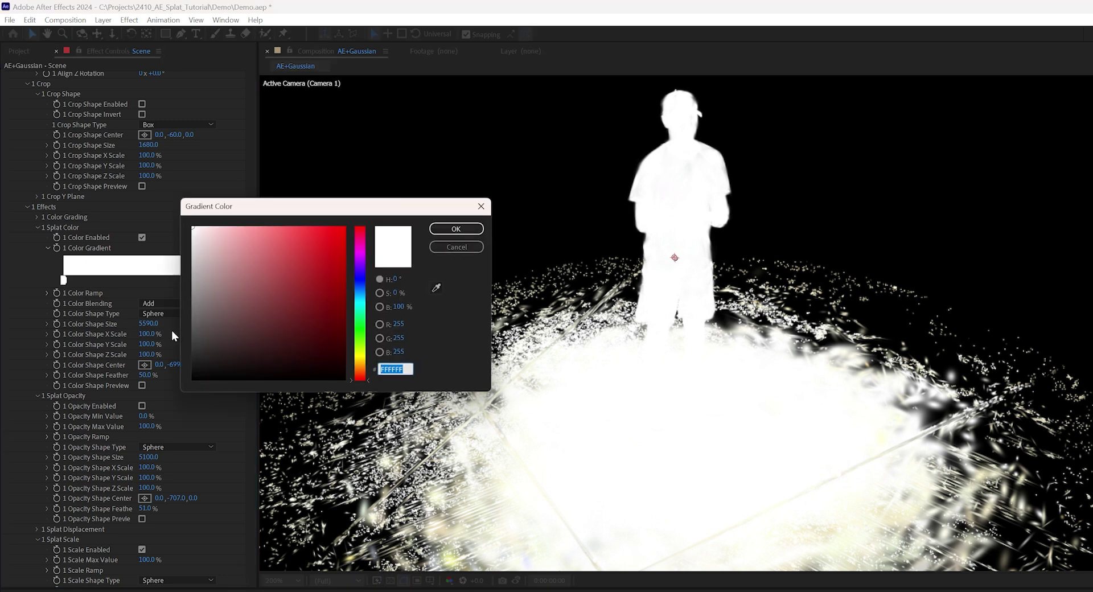
click(456, 229)
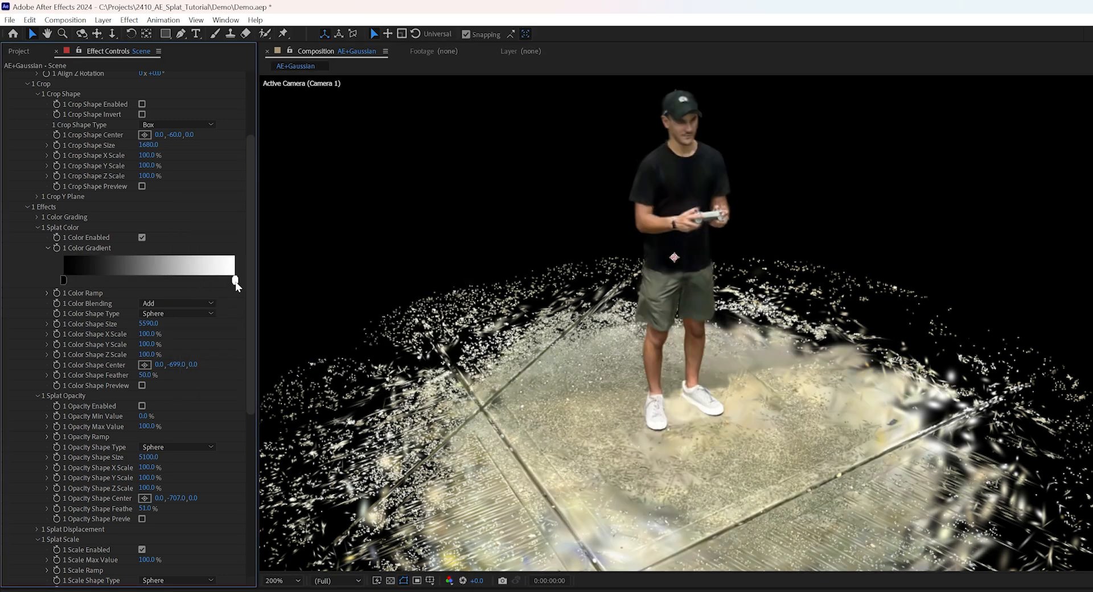
double_click(234, 280)
click(376, 304)
click(455, 229)
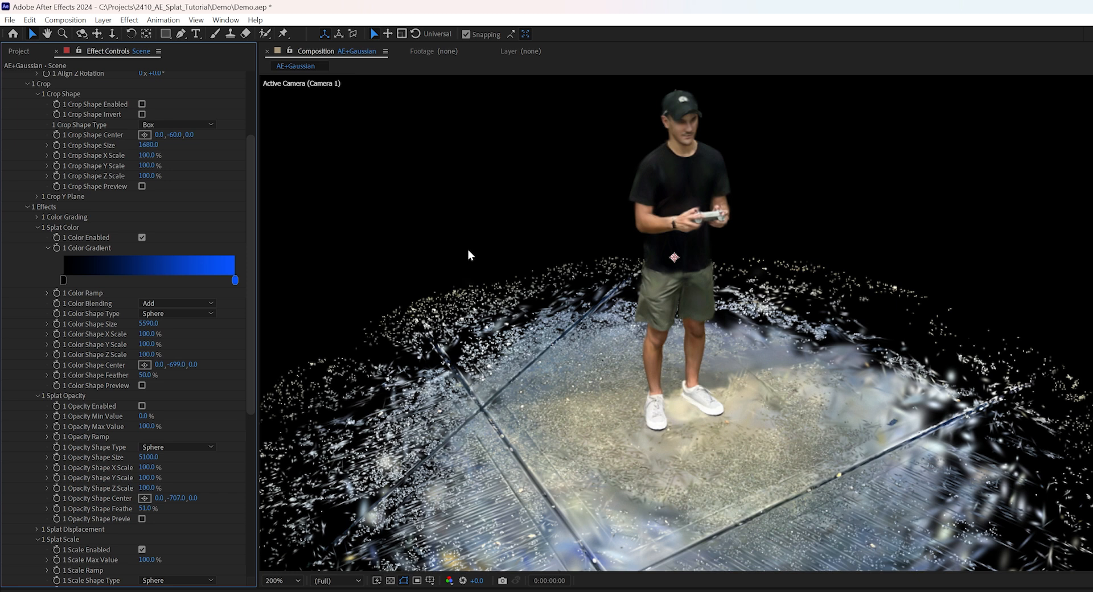
Add an orange middle stop, reposition the orange and blue stops and enlarge the colour sphere.
click(98, 279)
double_click(98, 279)
drag(360, 313, 361, 373)
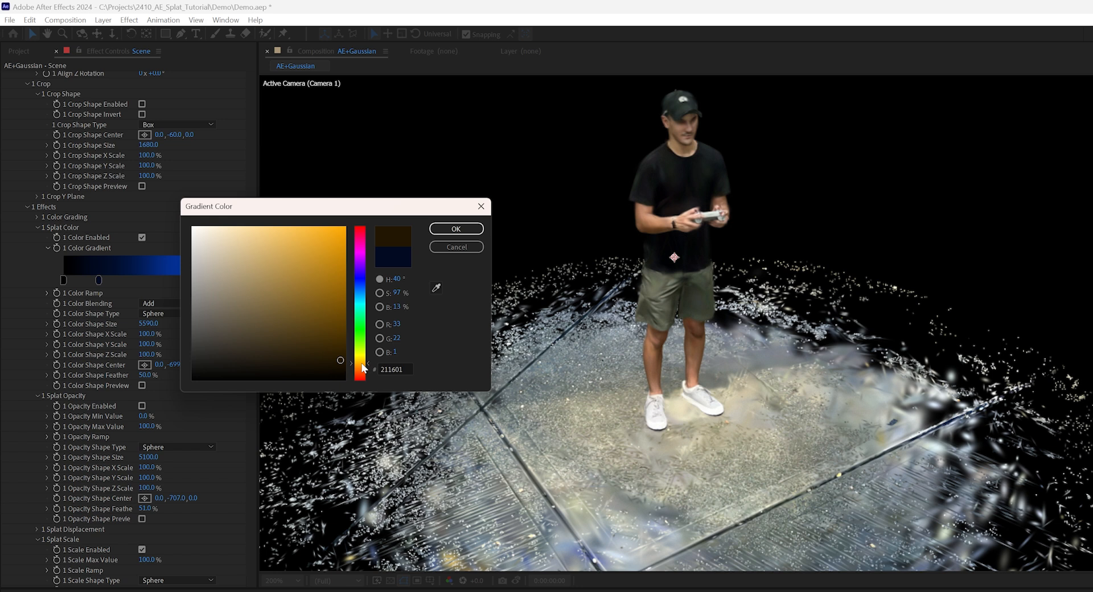
click(456, 229)
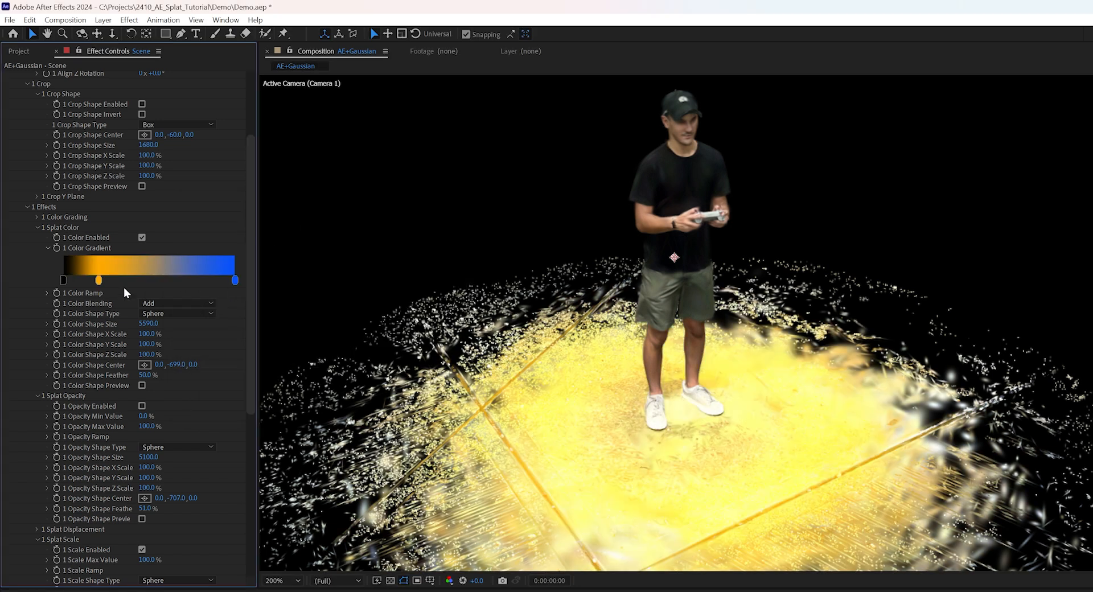
drag(100, 280, 162, 280)
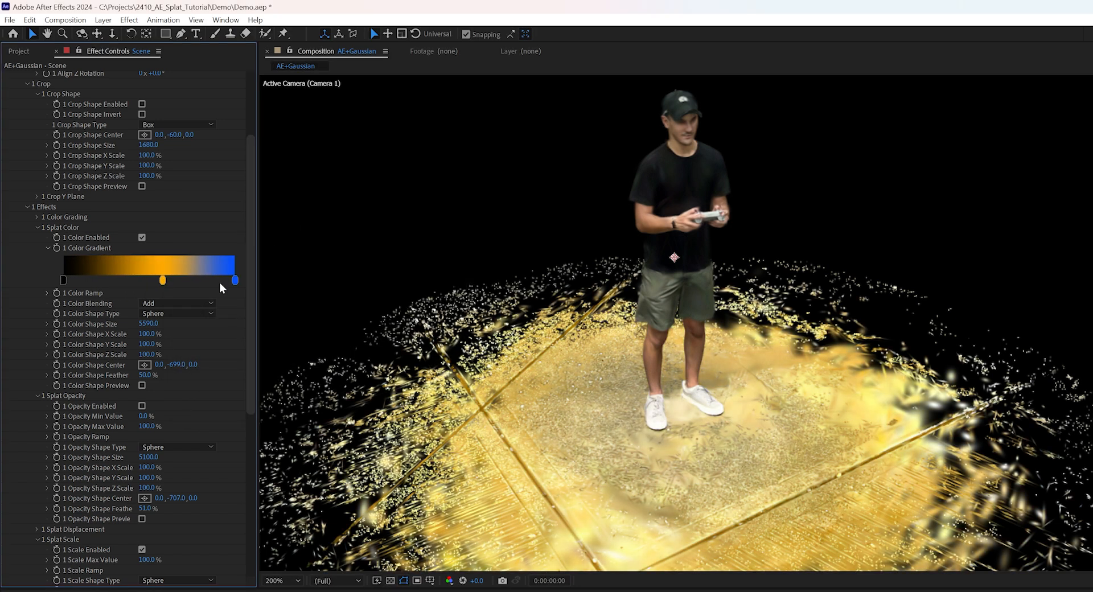
drag(234, 280, 156, 281)
mouse_move(148, 323)
mouse_down()
mouse_move(189, 319)
mouse_move(171, 319)
mouse_up()
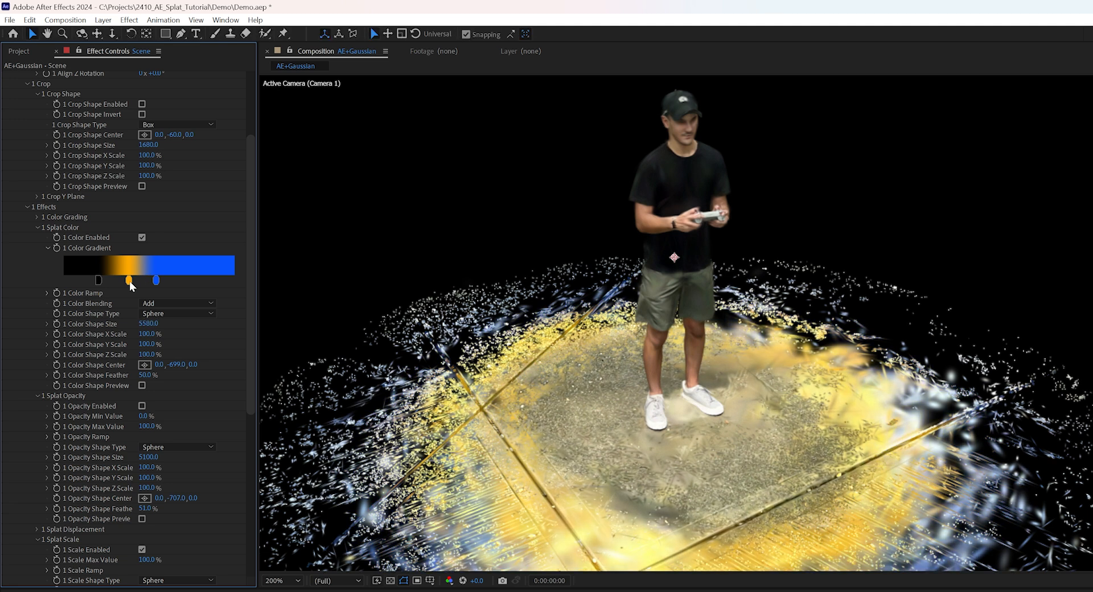
Remove the orange stop, nudge the blue stop and shrink the colour sphere so the floor reads blue.
drag(129, 282, 122, 324)
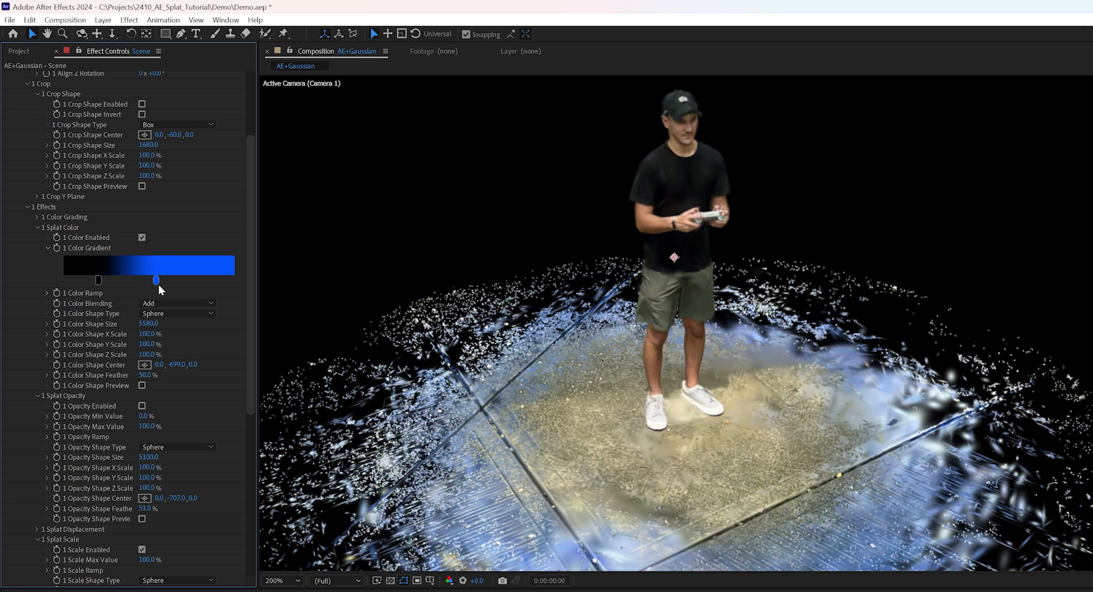
drag(155, 280, 161, 280)
mouse_move(149, 324)
mouse_down()
mouse_move(98, 340)
mouse_move(235, 341)
mouse_up()
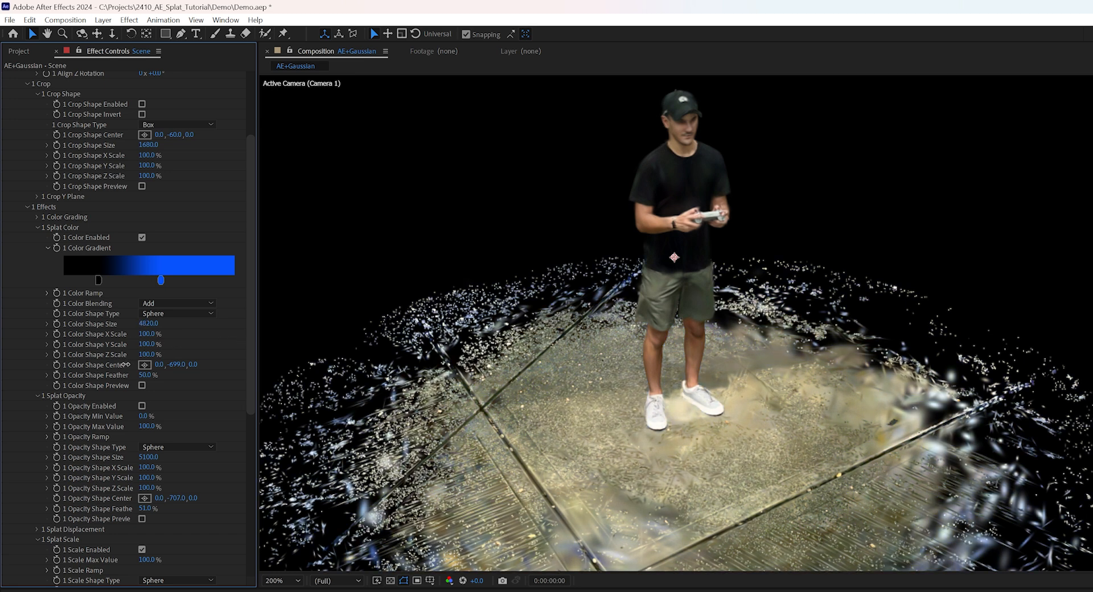
drag(127, 364, 105, 364)
scroll(22, 395, down, 3)
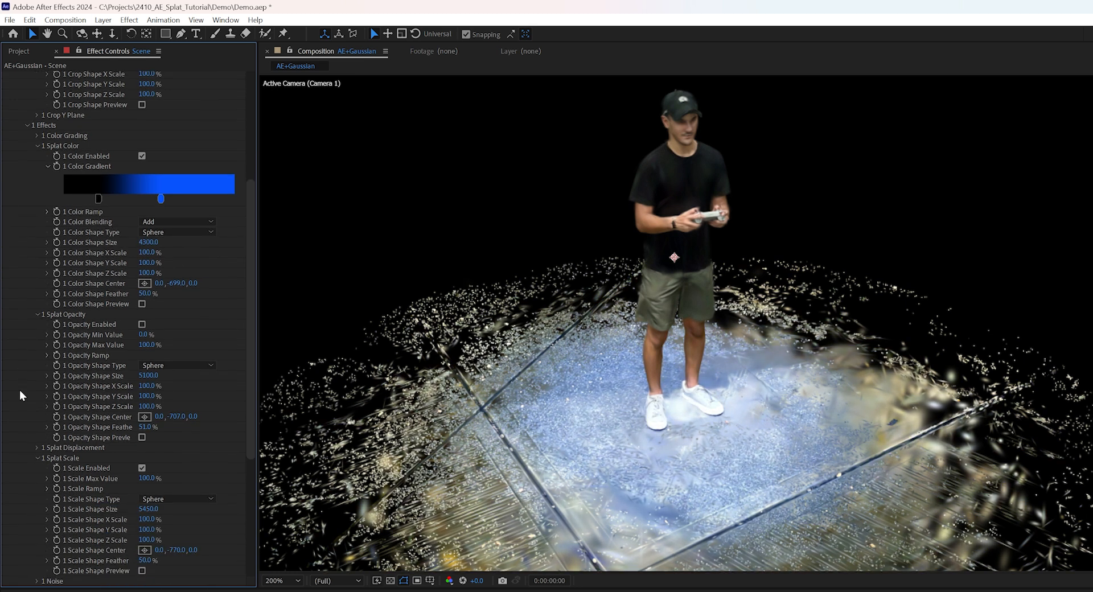
Slightly reduce Scale Shape Size, save the project and enable keyframing on the size.
drag(162, 508, 153, 509)
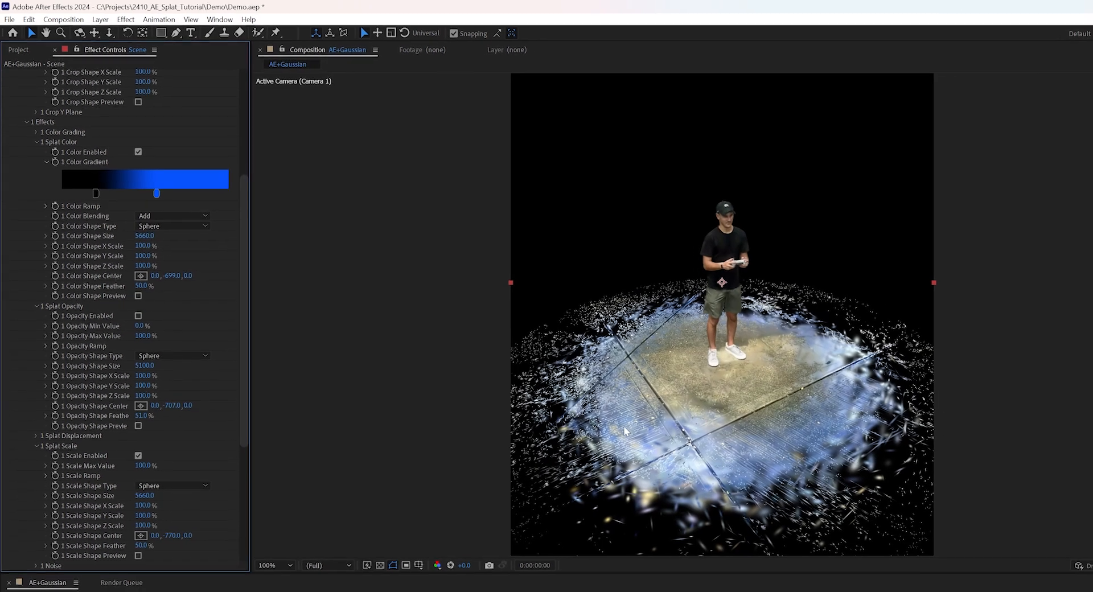
key(ctrl+s)
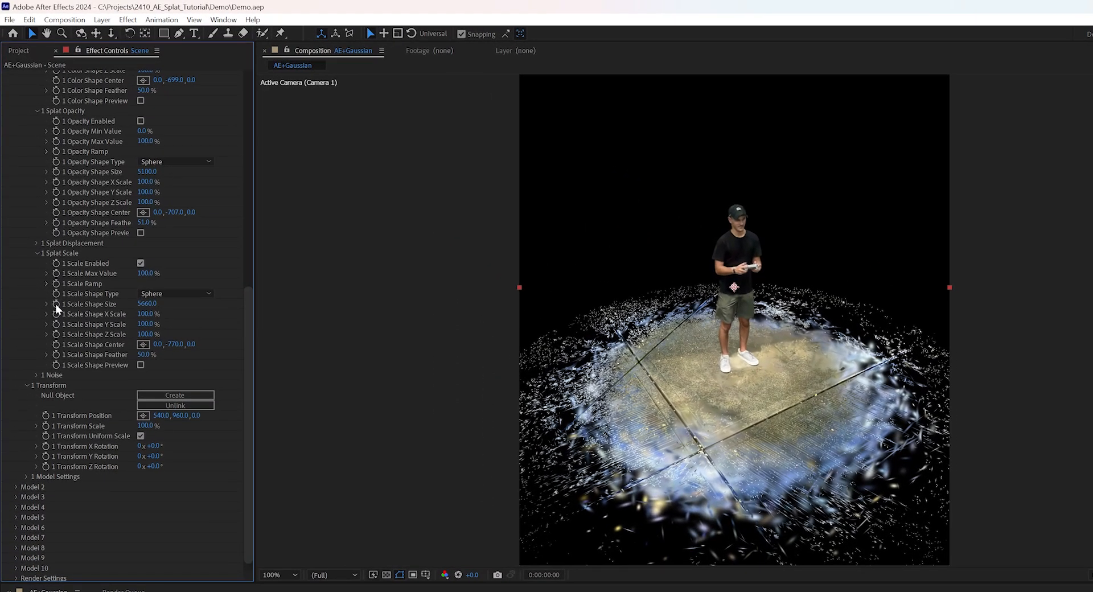
click(57, 304)
Keyframe Scale Shape Size from 0 up to about 69440 later in time and preview the reveal from the start.
key(Return)
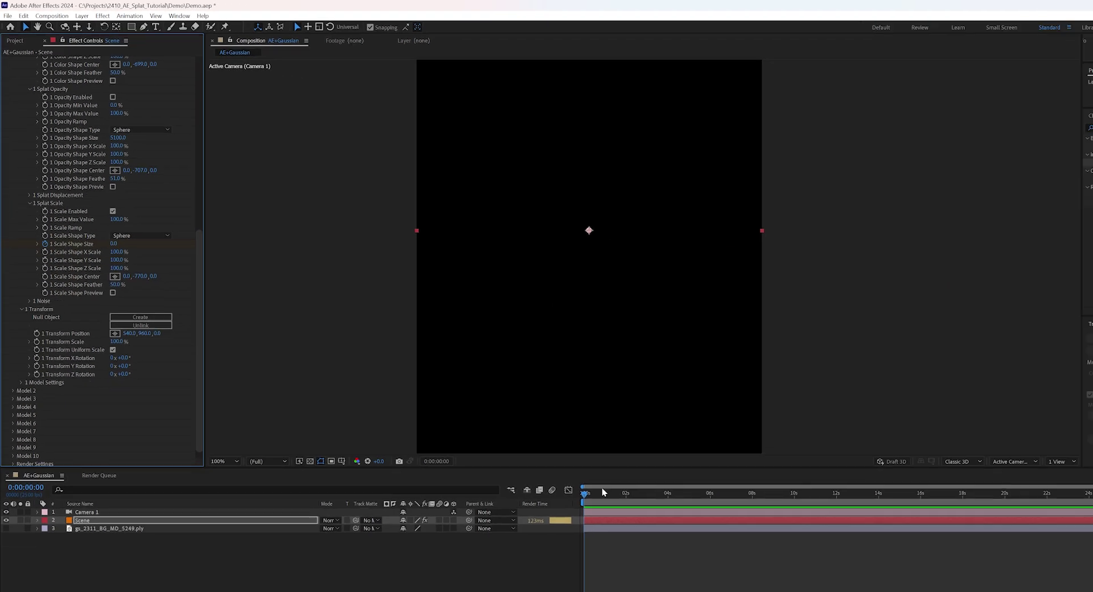
key(space)
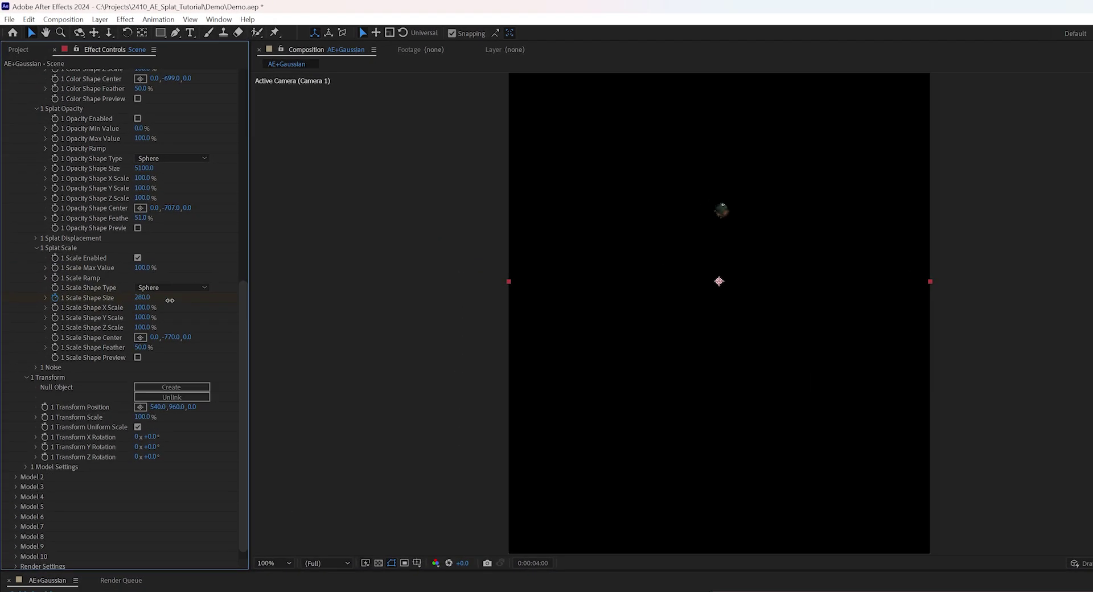
drag(170, 300, 220, 300)
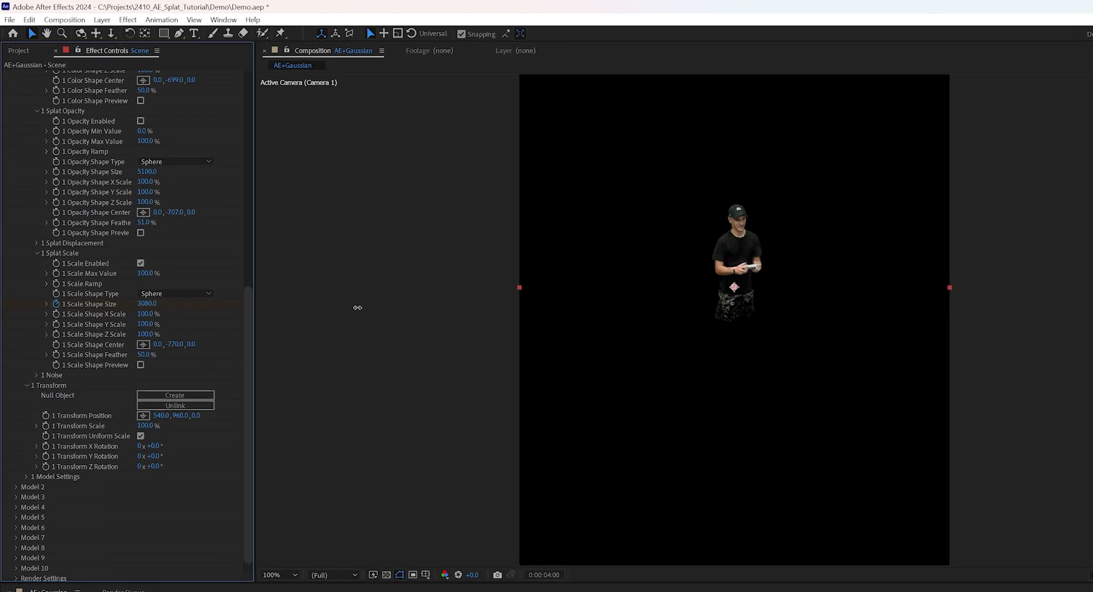
drag(357, 307, 568, 293)
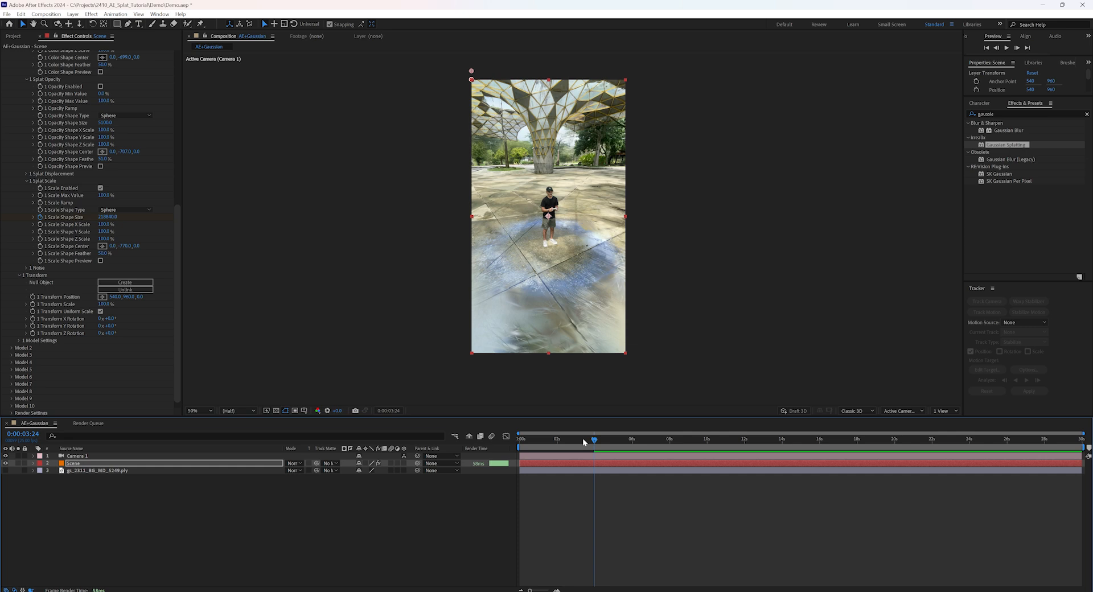
drag(582, 438, 521, 438)
key(space)
Reveal the layer's keyframed properties and preview the animation from the start.
key(u)
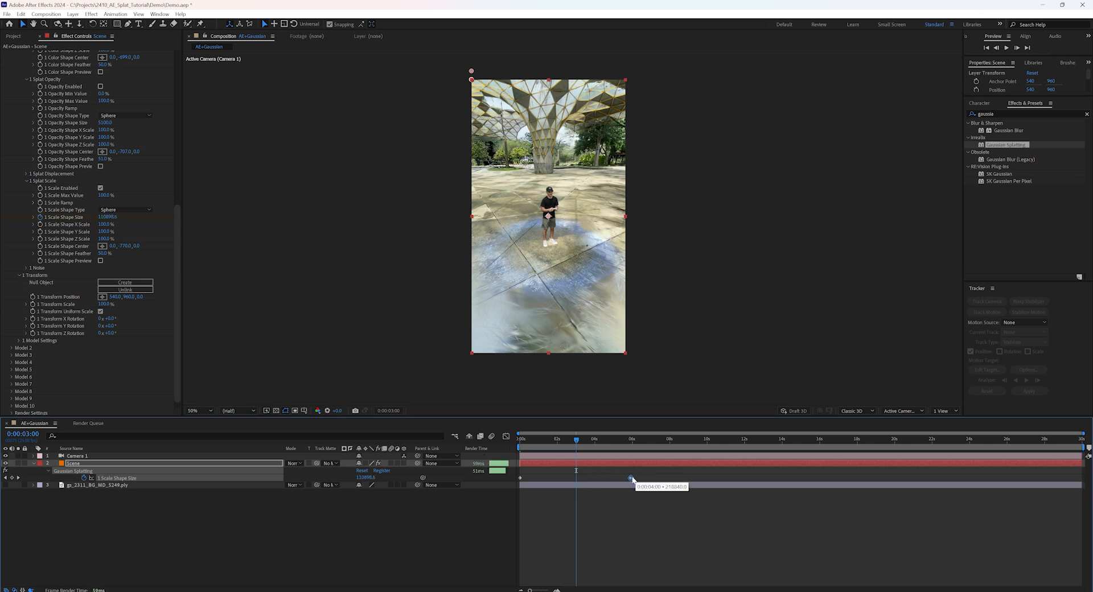
drag(575, 439, 520, 440)
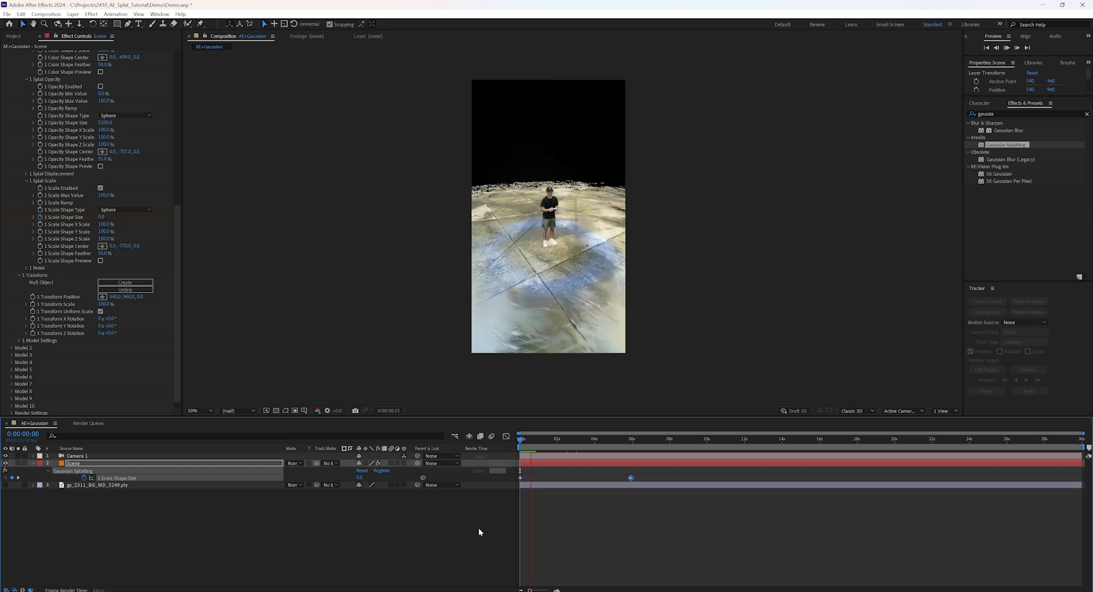
key(space)
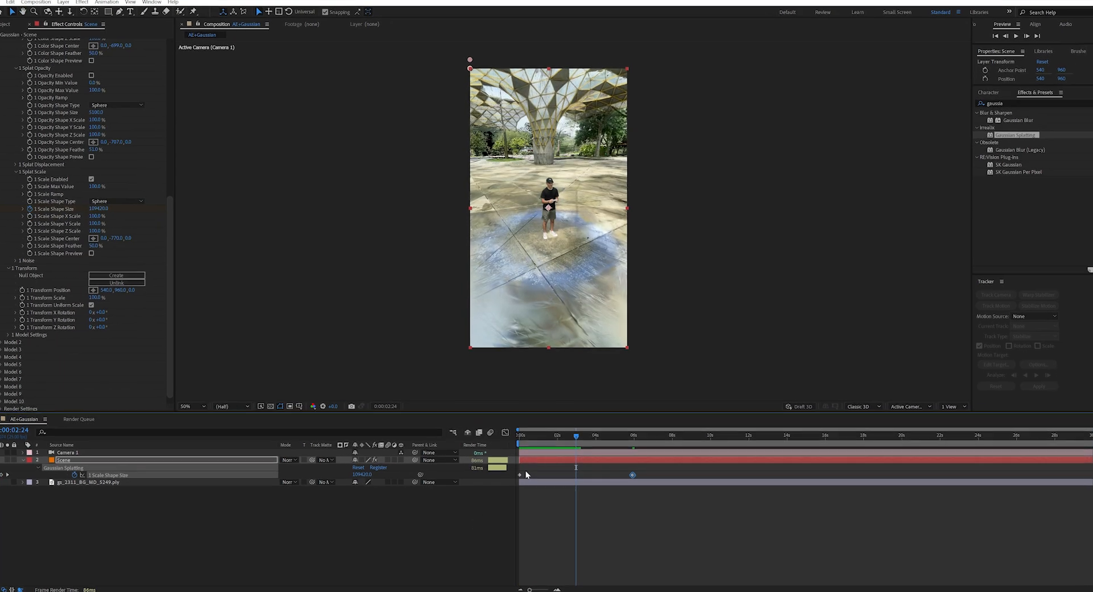
Apply Easy Ease to the Scale Shape Size keyframe and preview the scene growing in smoothly.
right_click(517, 462)
mouse_move(561, 424)
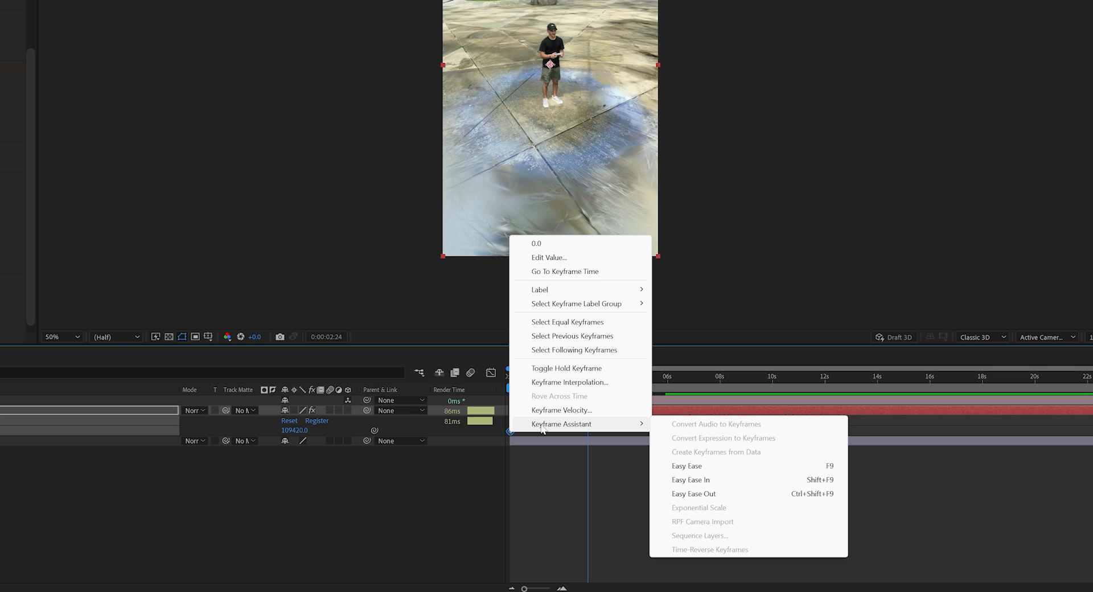
click(710, 468)
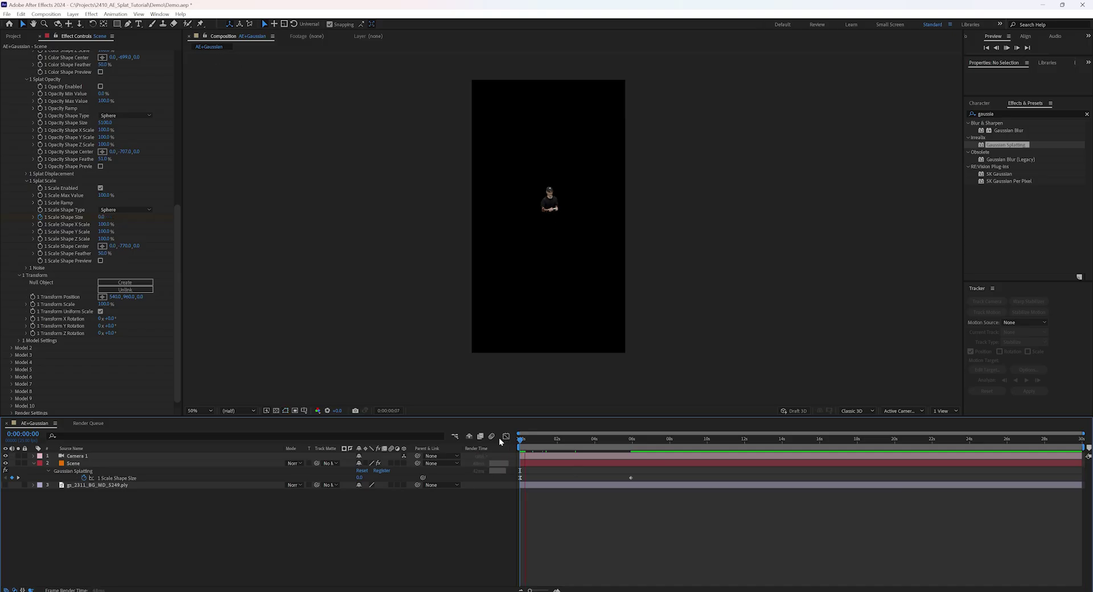
key(space)
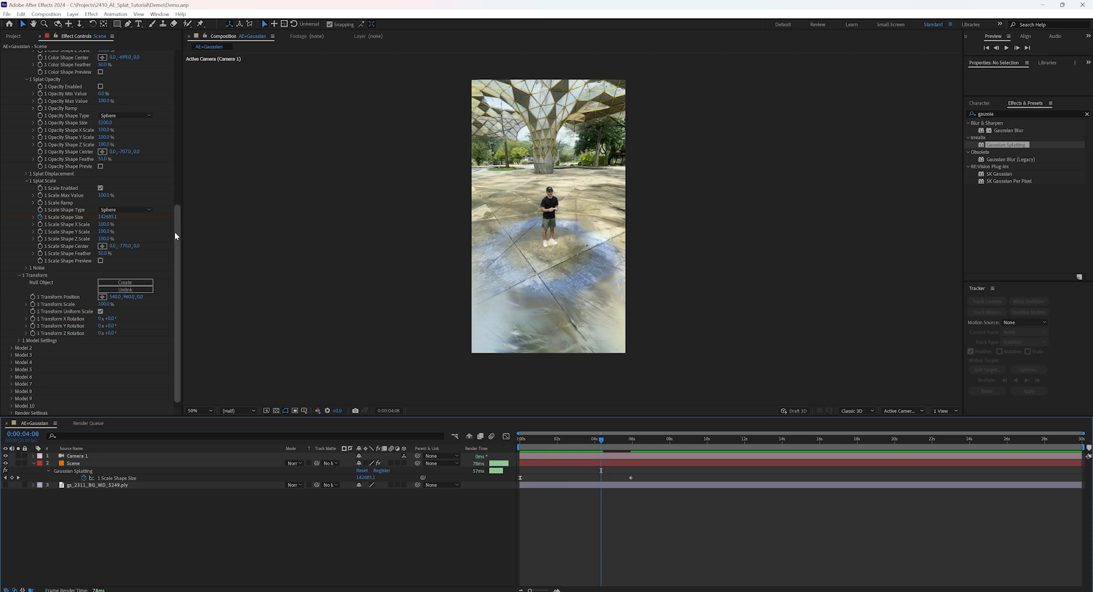
scroll(175, 232, up, 5)
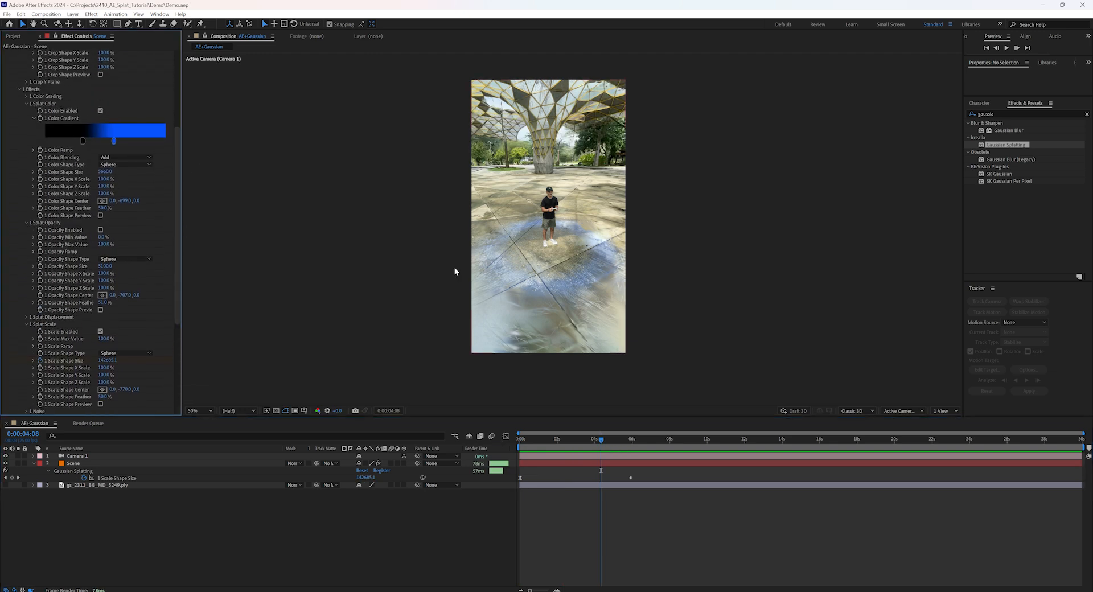
Copy the Scale Shape Size keyframes onto Color Shape Size so both animate from the first frame.
drag(602, 440, 519, 442)
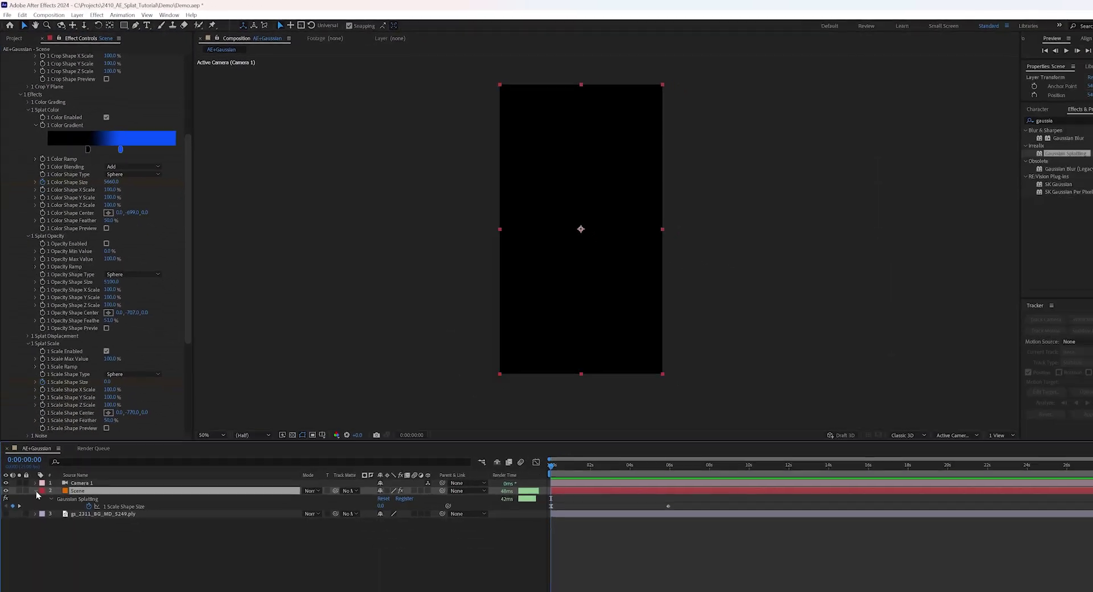
key(u)
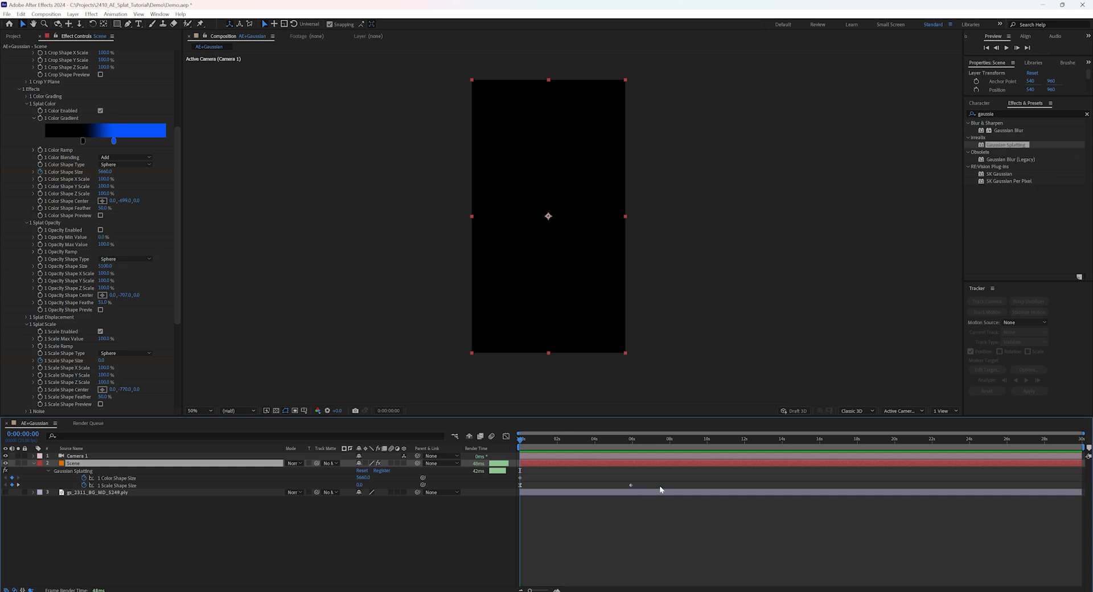
click(521, 485)
key(ctrl+c)
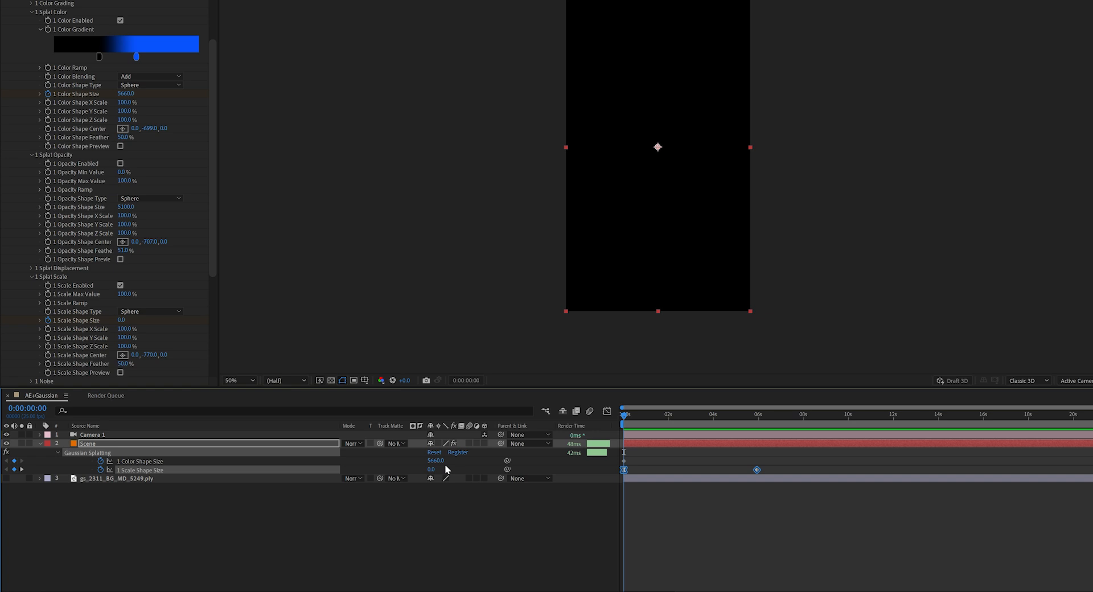
click(149, 461)
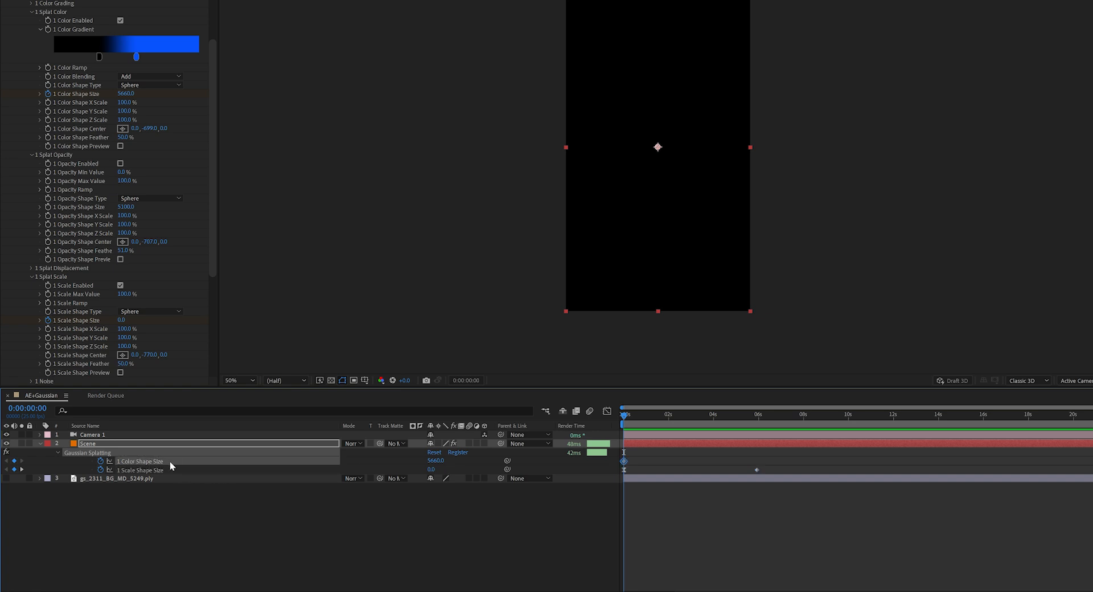
key(ctrl+v)
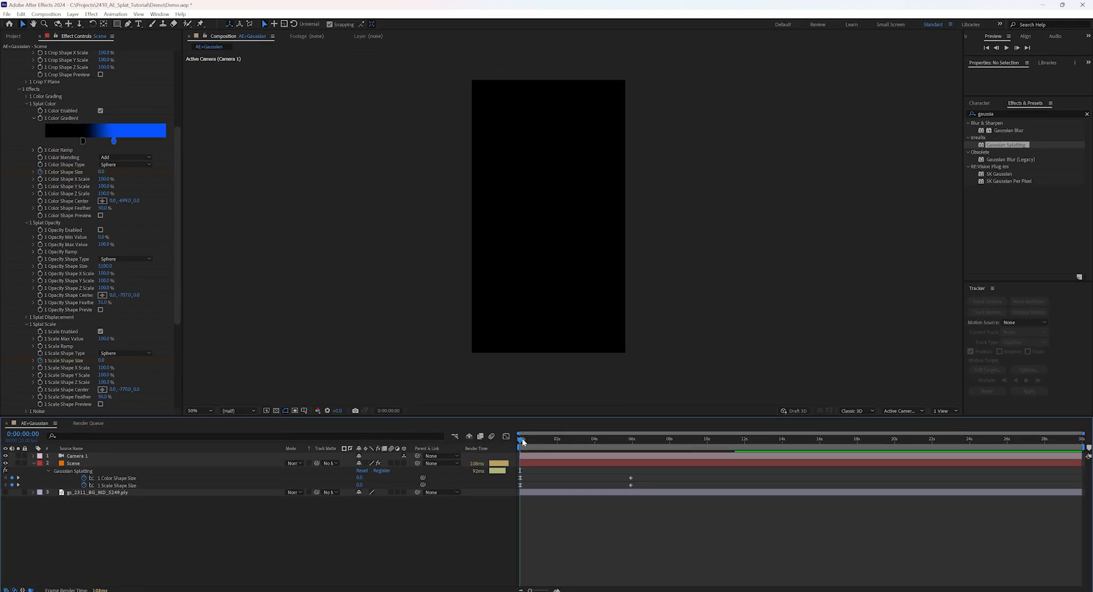
Check the reveal and move the blue Color Gradient stop further left.
drag(532, 441, 541, 439)
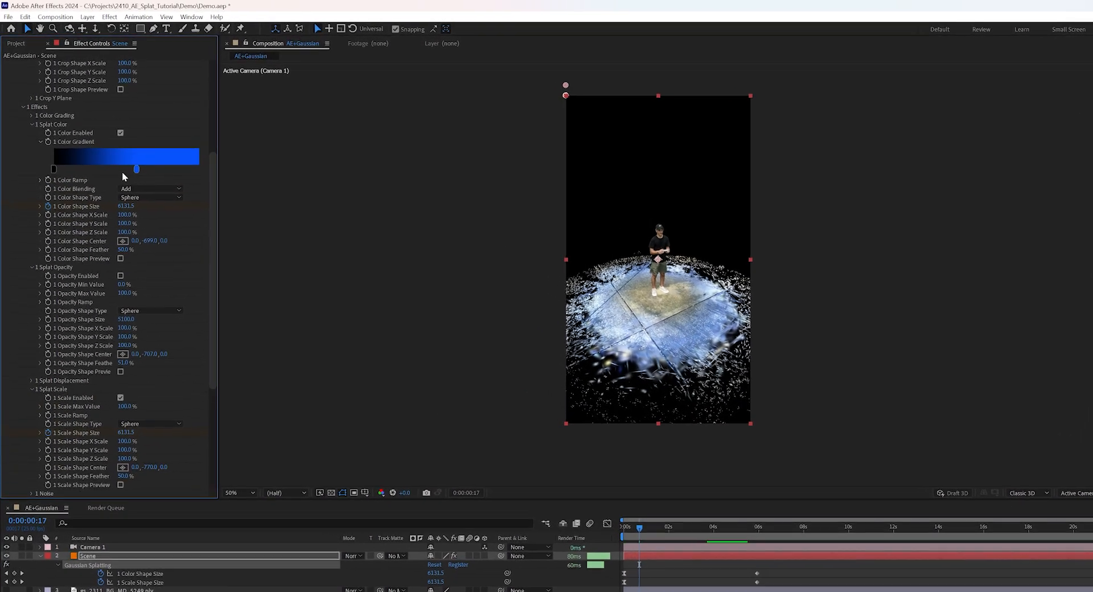
drag(127, 159, 108, 161)
Return to the first frame and uncheck Scale Enabled under Splat Scale so the full scene shows.
click(626, 527)
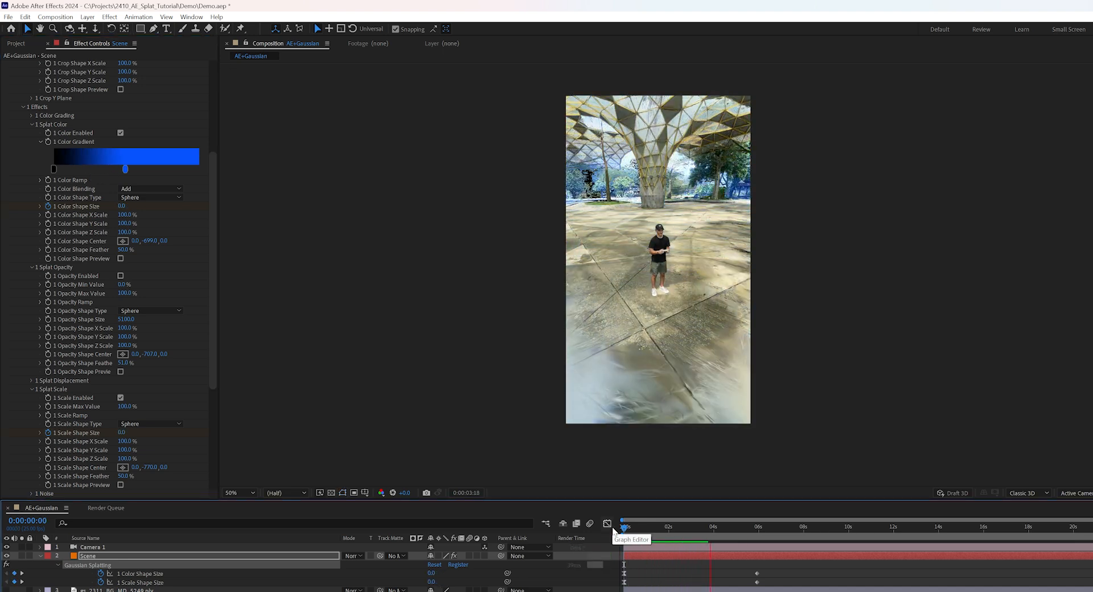
click(720, 526)
key(Home)
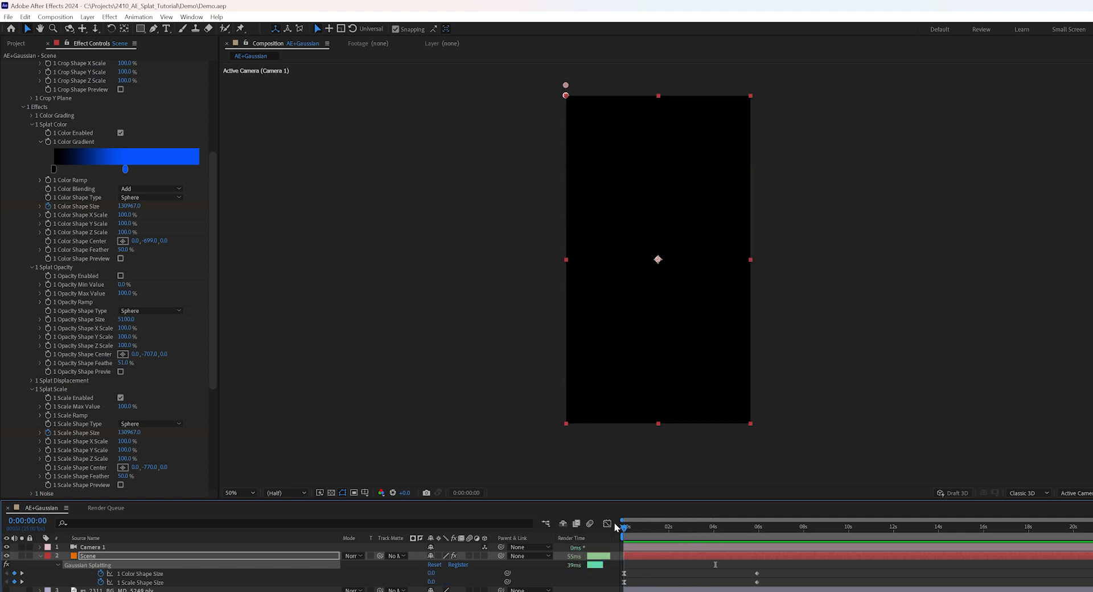
scroll(81, 258, down, 2)
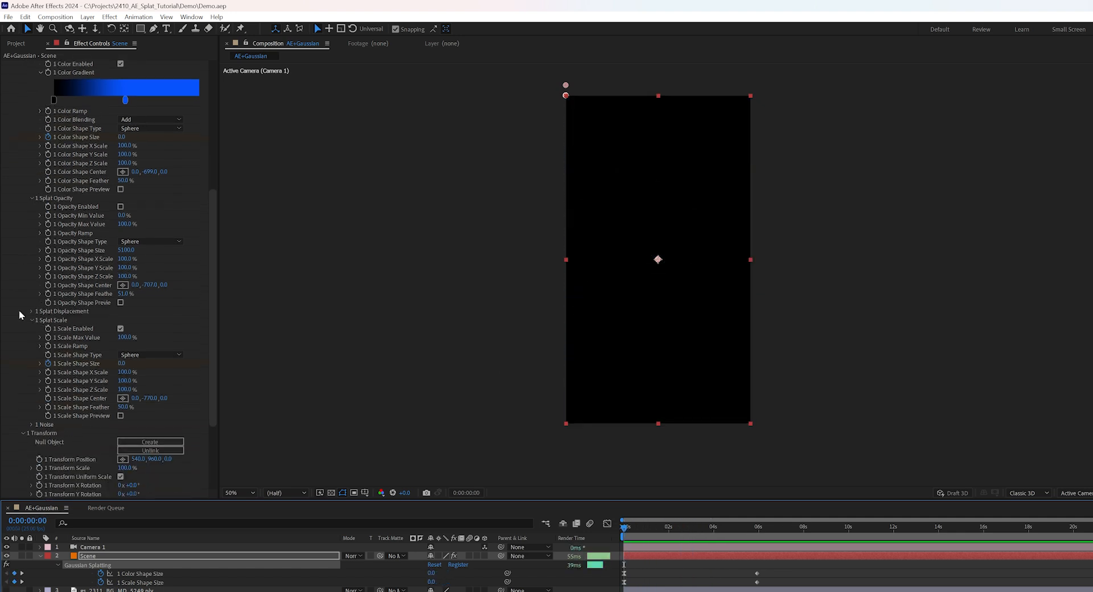
click(120, 328)
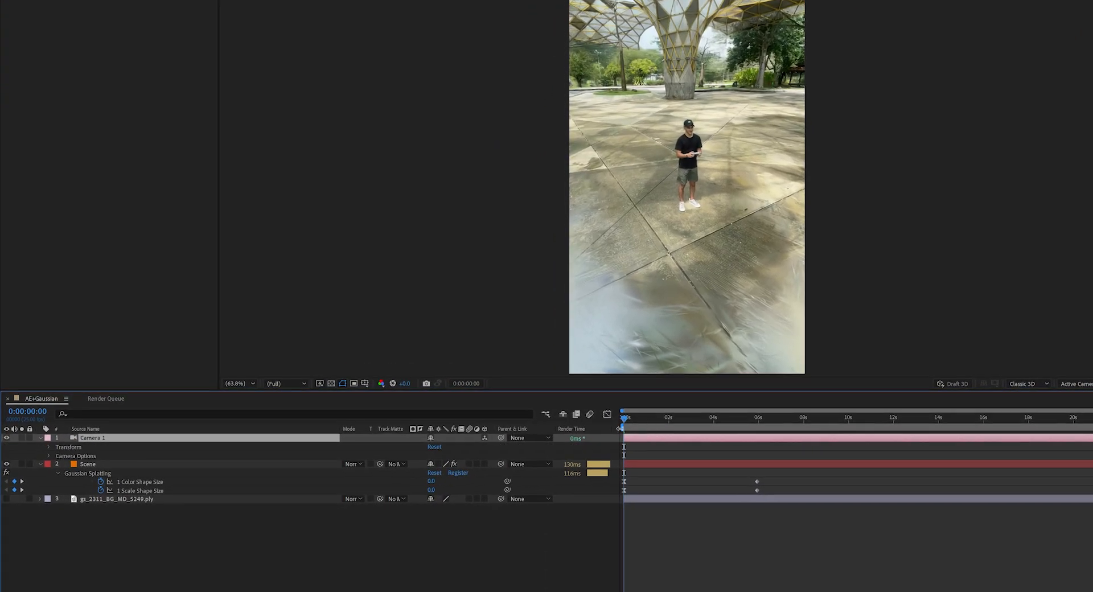
Enable keyframing for Camera 1's Point of Interest and Position.
click(49, 447)
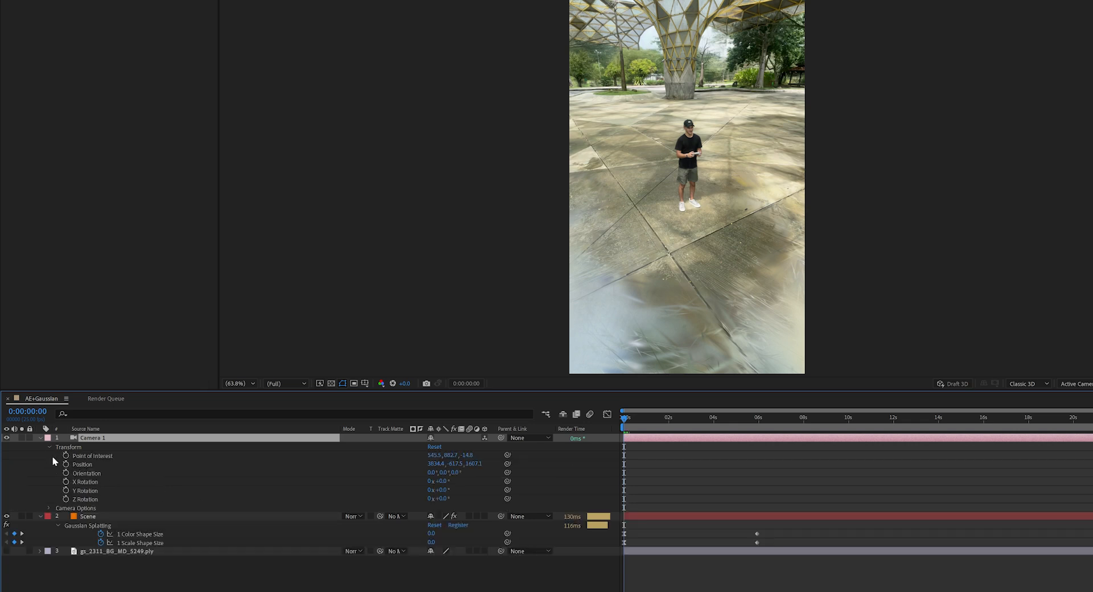
click(64, 455)
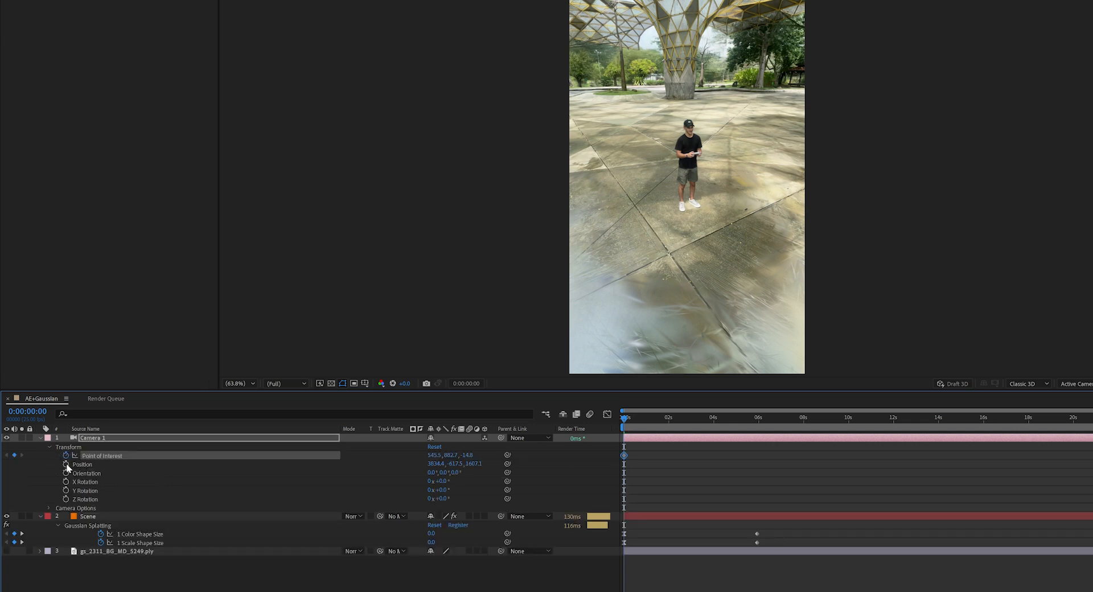
click(65, 465)
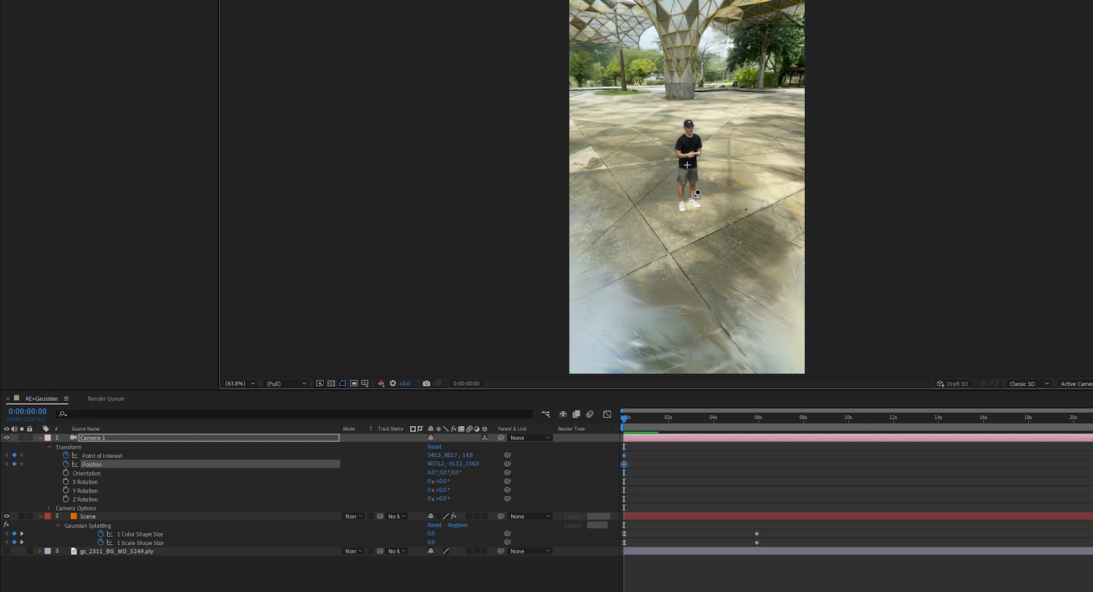
Orbit the camera at successive times to lay down its fly-around keyframes.
mouse_move(683, 213)
mouse_down()
mouse_move(734, 188)
mouse_move(741, 200)
mouse_move(702, 167)
mouse_up()
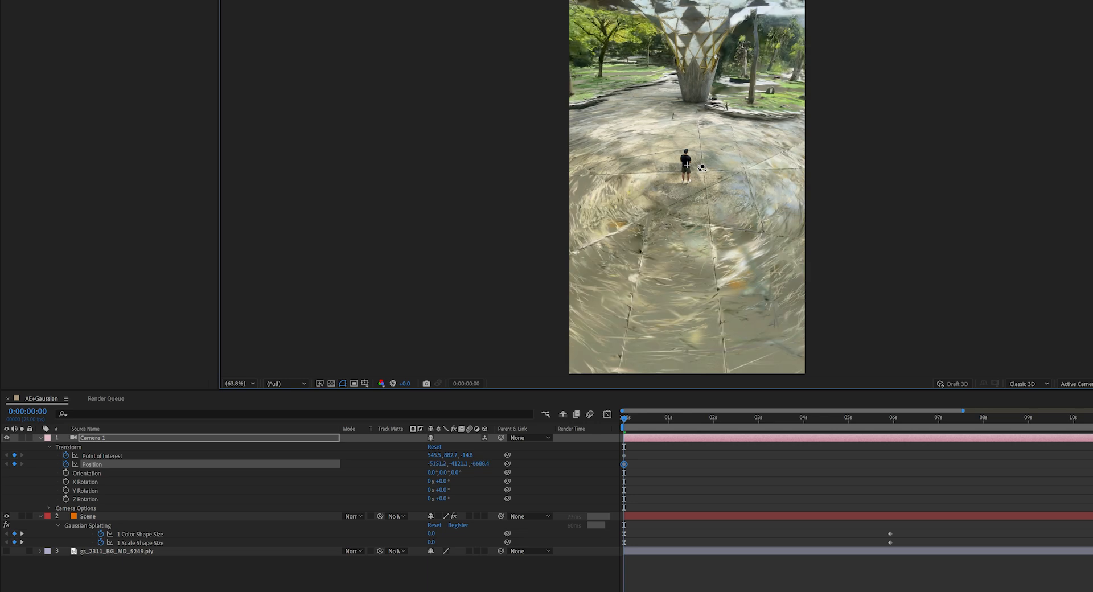
drag(627, 418, 668, 420)
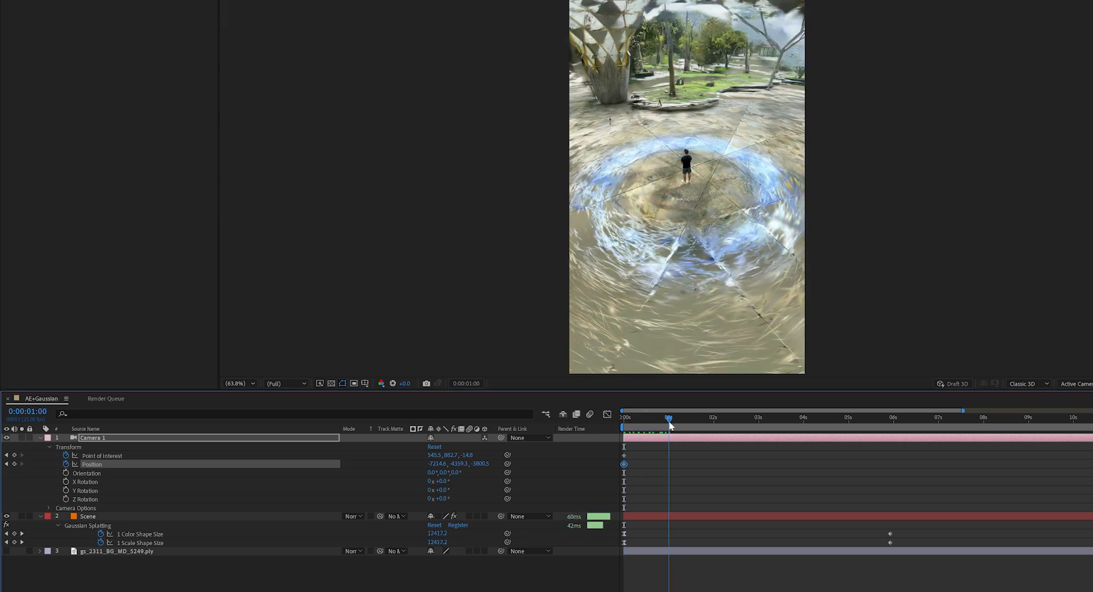
drag(714, 244, 649, 245)
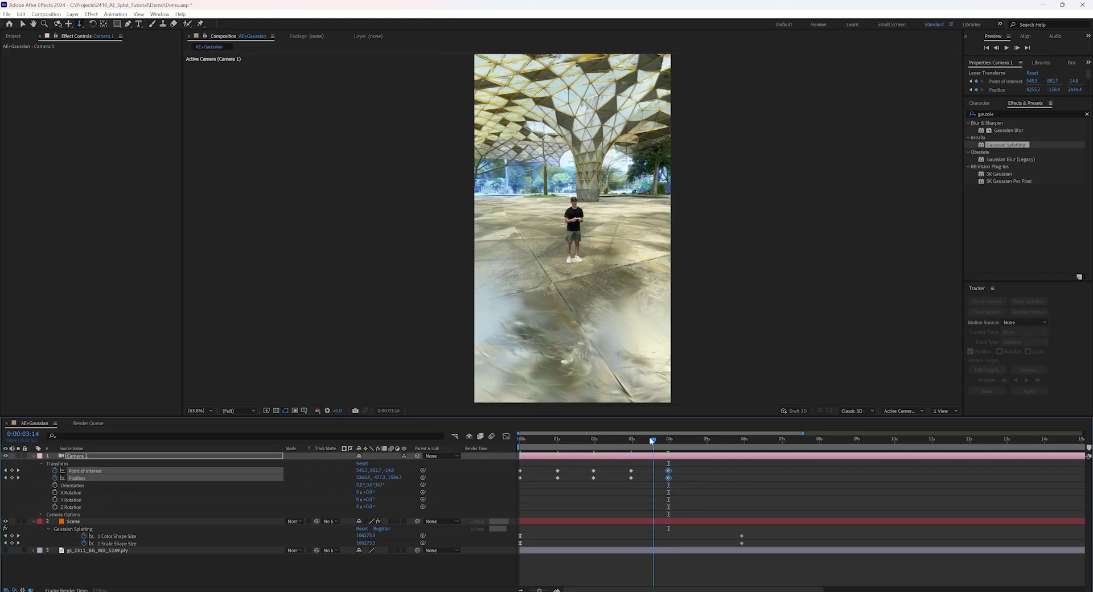
drag(652, 439, 521, 440)
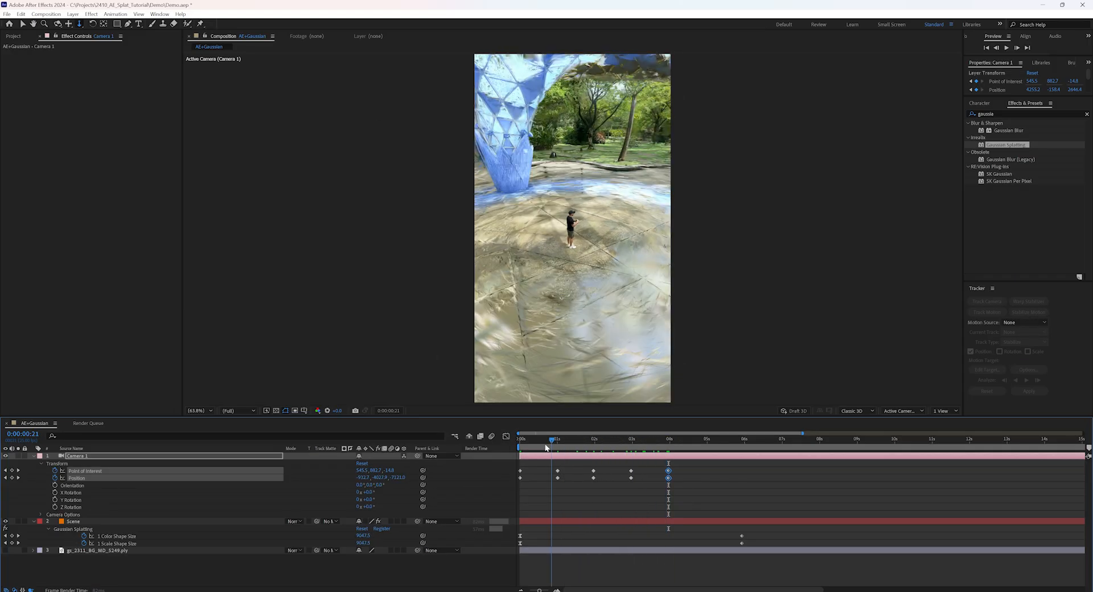
key(space)
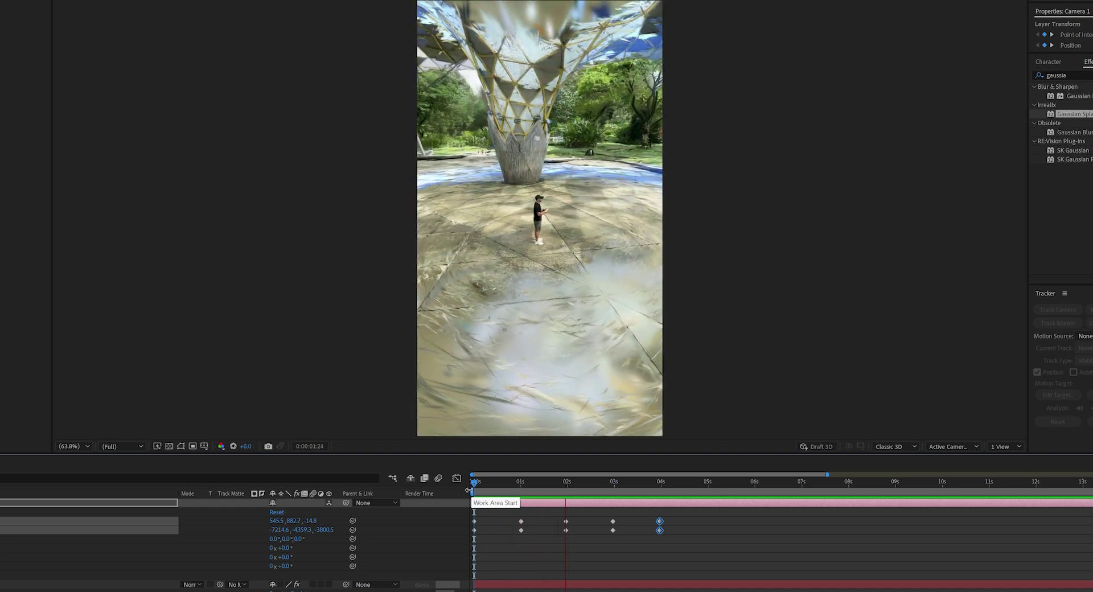
click(671, 514)
drag(684, 514, 468, 540)
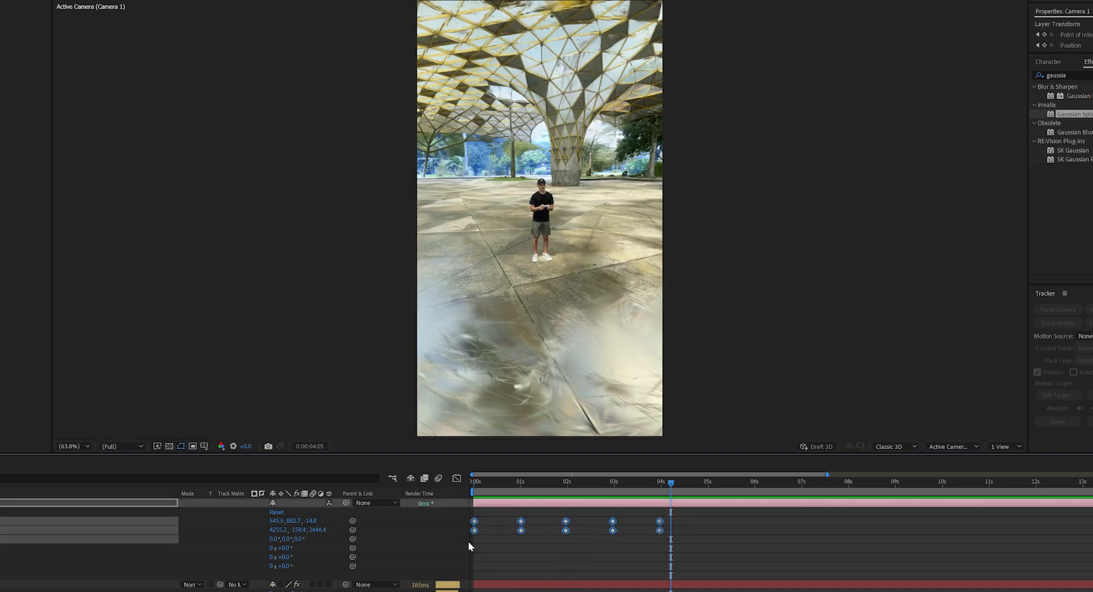
key(F9)
key(Home)
key(space)
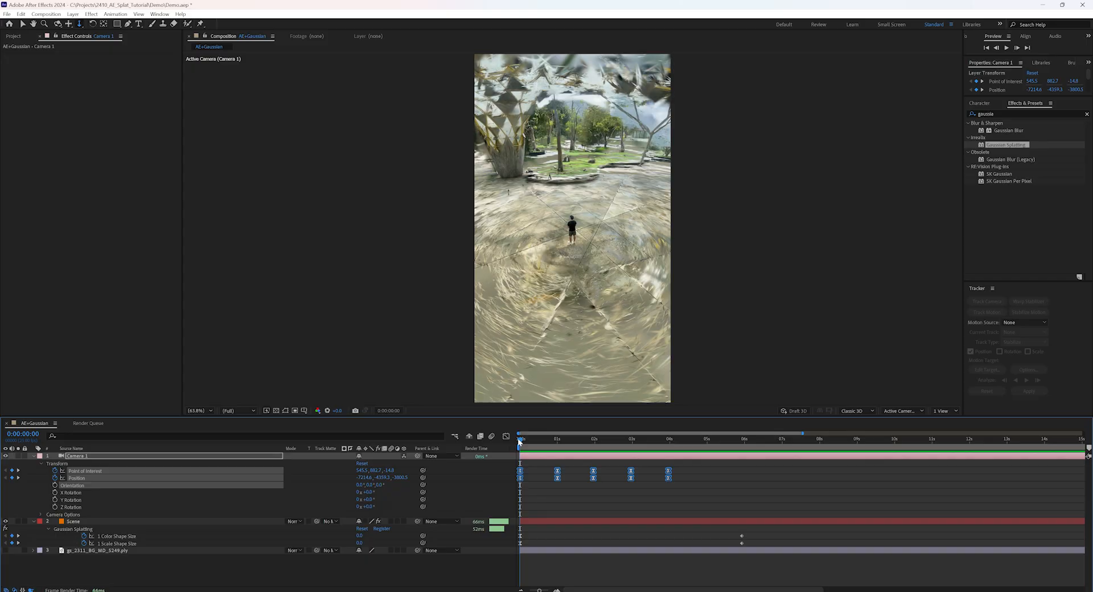
click(677, 439)
key(ctrl+z)
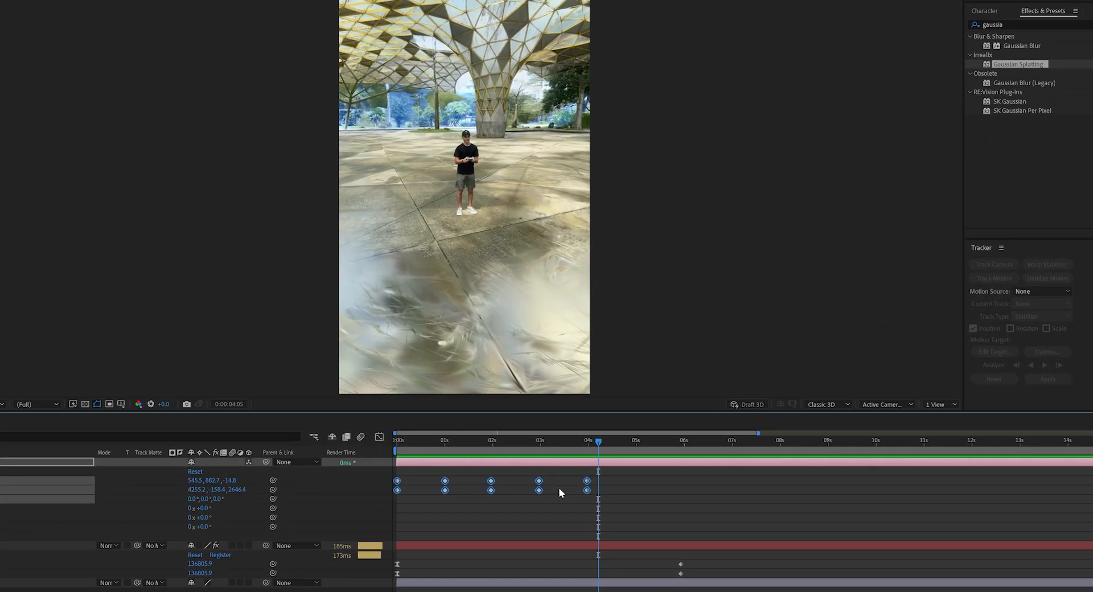
Split the viewer into two views with the second one set to Top.
click(474, 569)
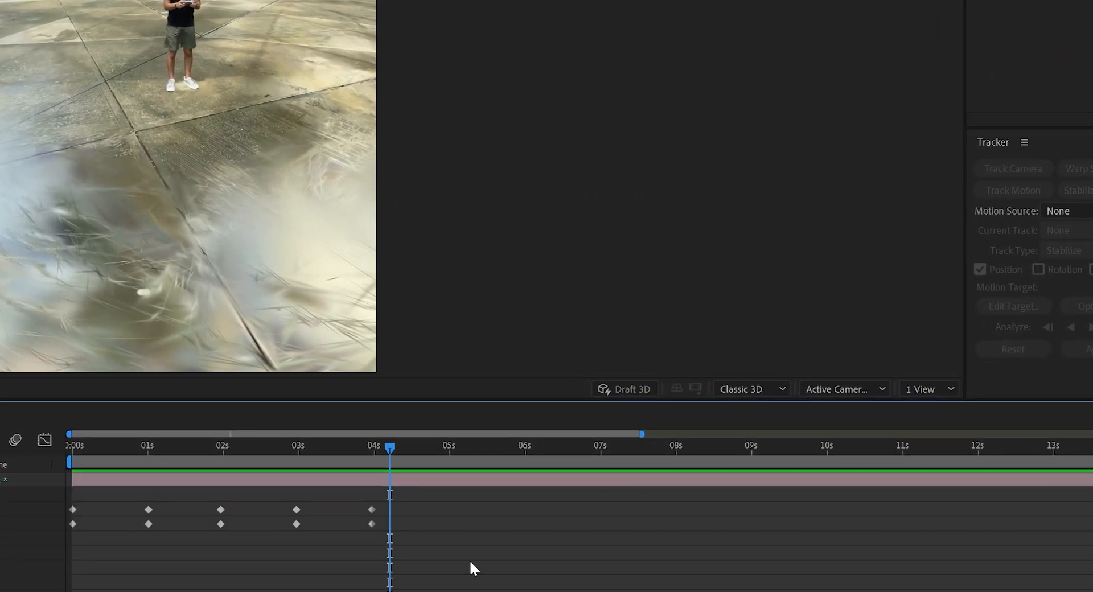
click(927, 389)
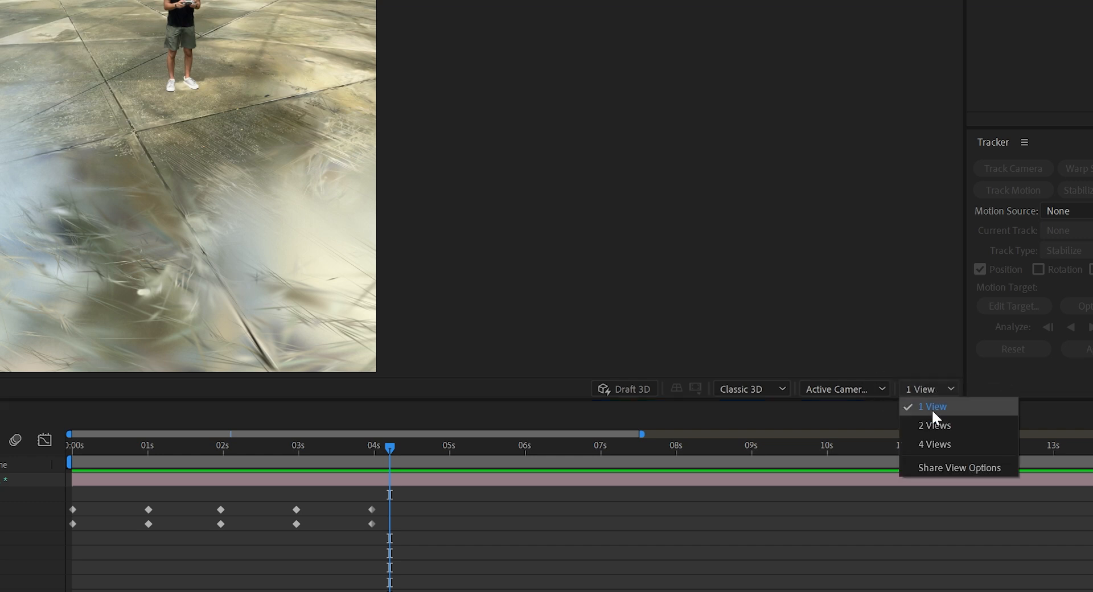
click(934, 425)
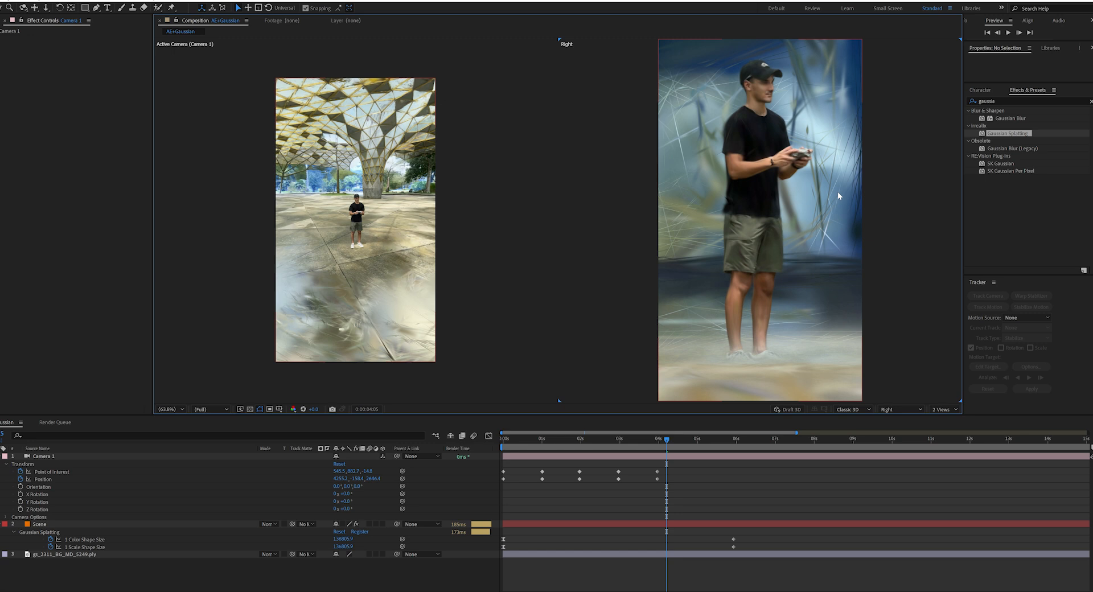
click(897, 411)
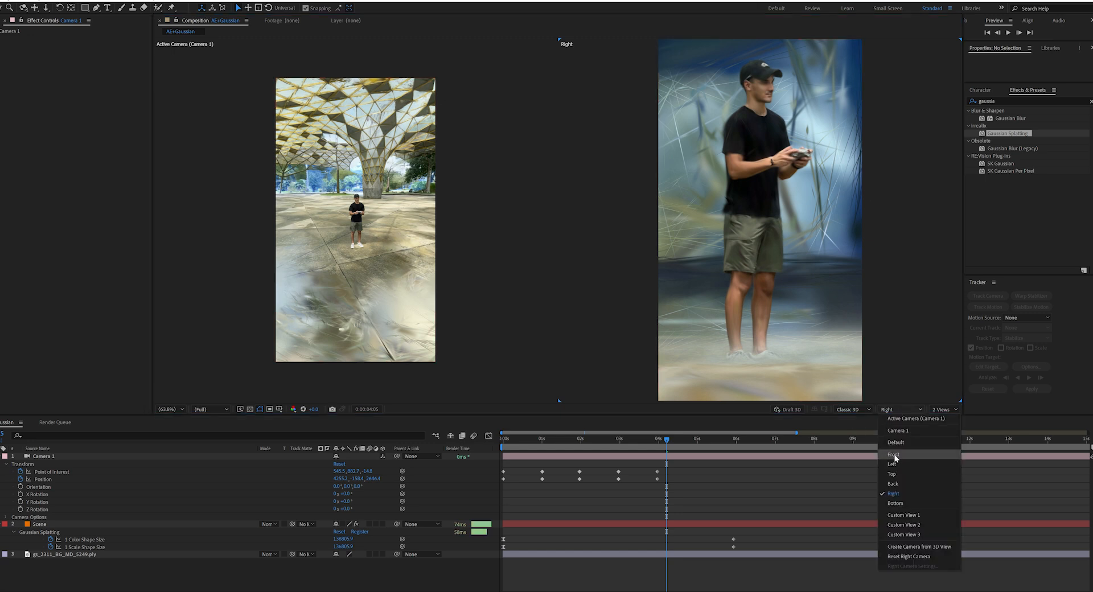
click(899, 474)
scroll(683, 183, down, 5)
scroll(683, 183, down, 3)
Select Camera 1 to show its motion path and scrub through the flight.
click(95, 457)
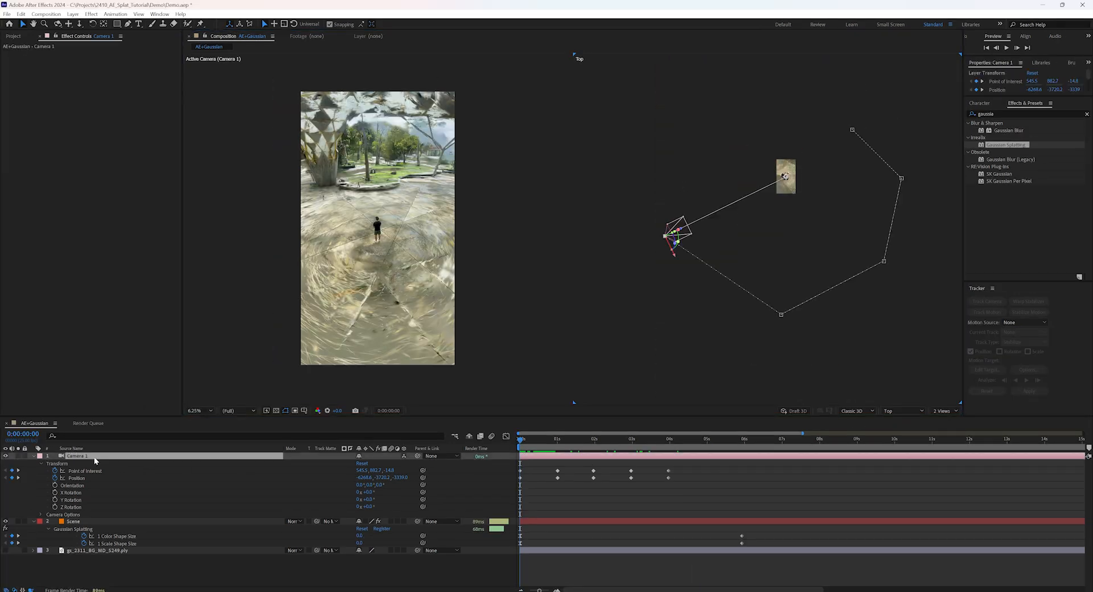
drag(521, 442, 664, 439)
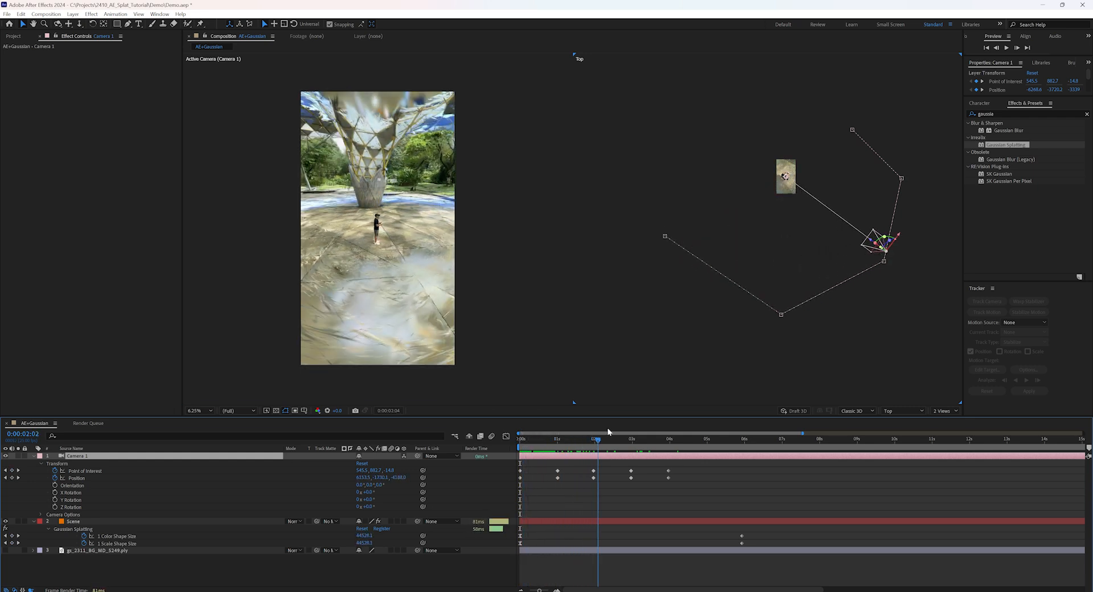
key(Home)
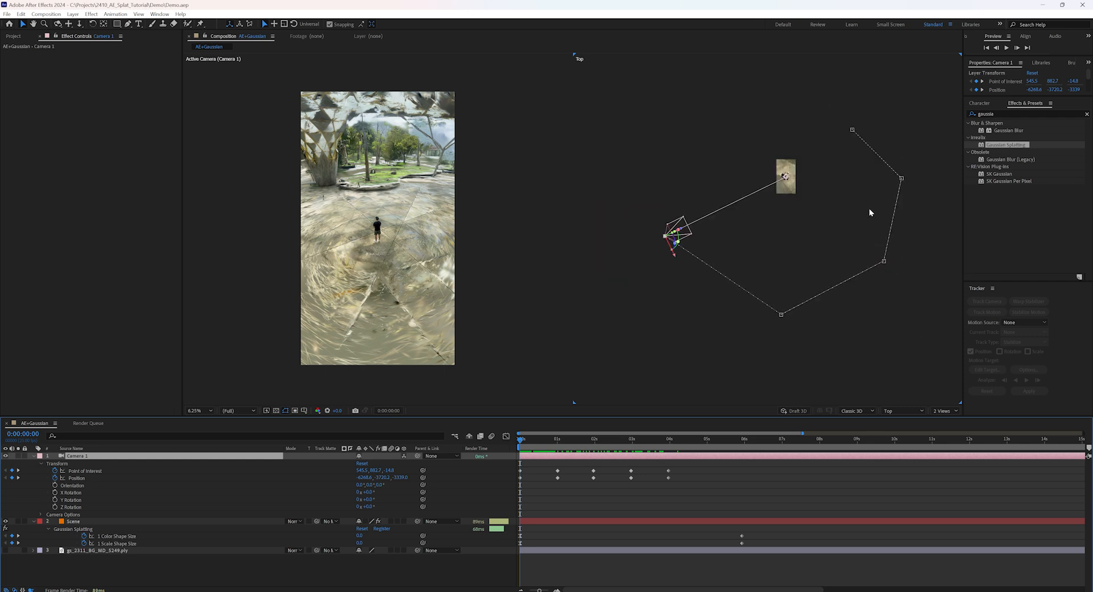
Bend the camera path corners into smooth Bezier curves and play it back.
drag(845, 185, 835, 186)
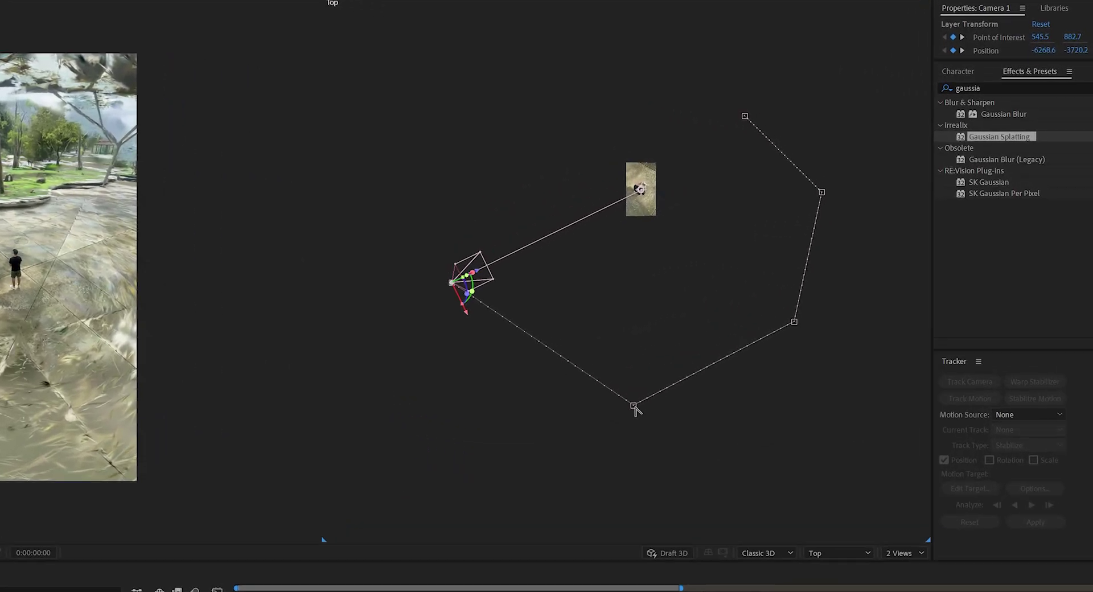
drag(633, 407, 666, 418)
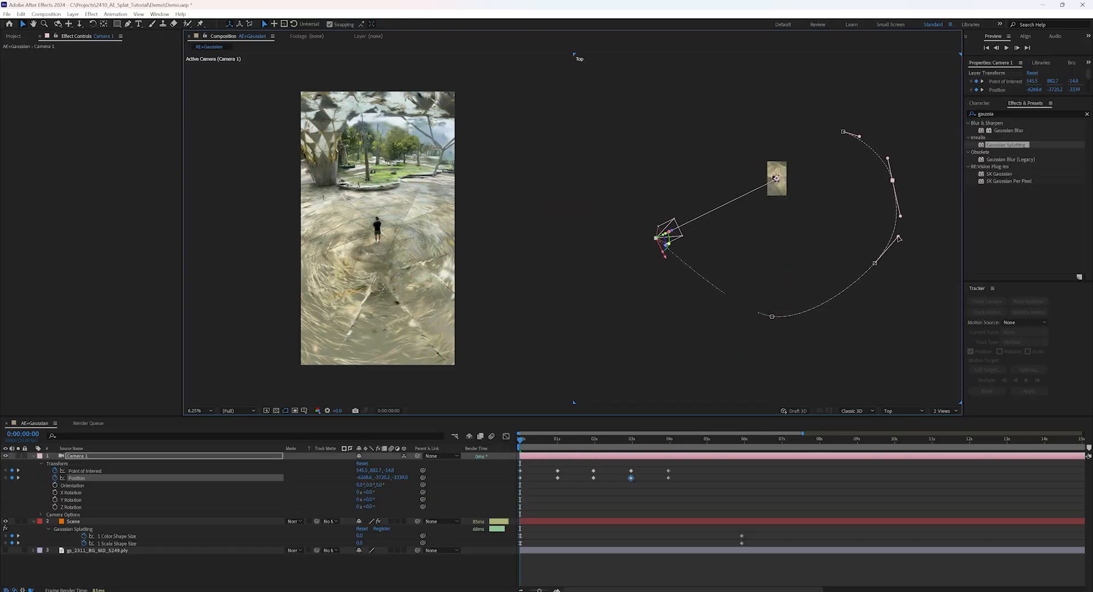
key(space)
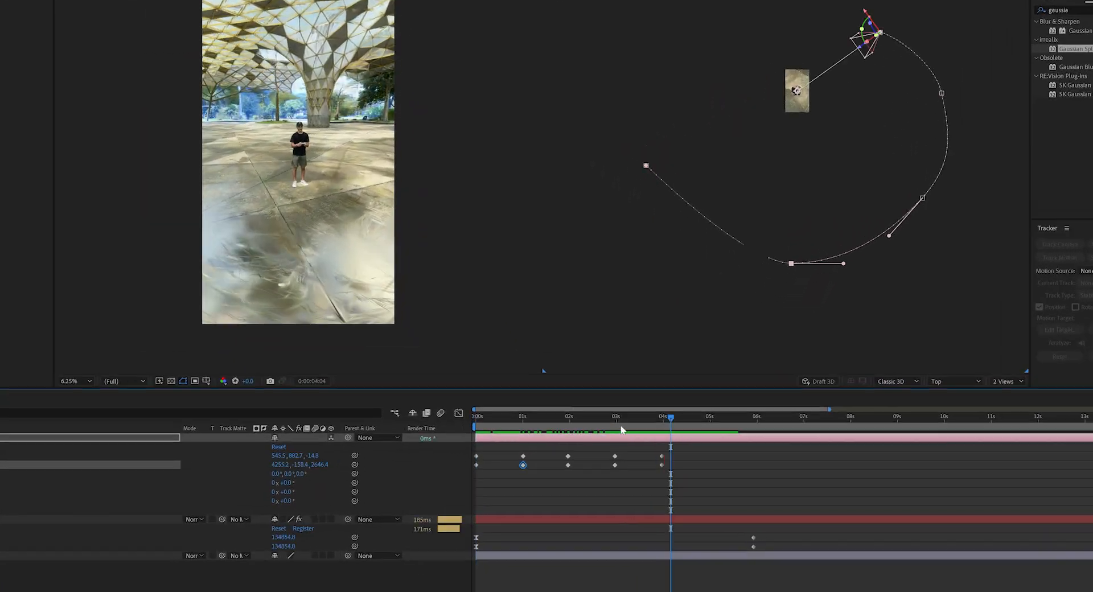
Apply Easy Ease (F9) to the camera keyframes at 4 seconds and preview the move.
drag(662, 436, 649, 461)
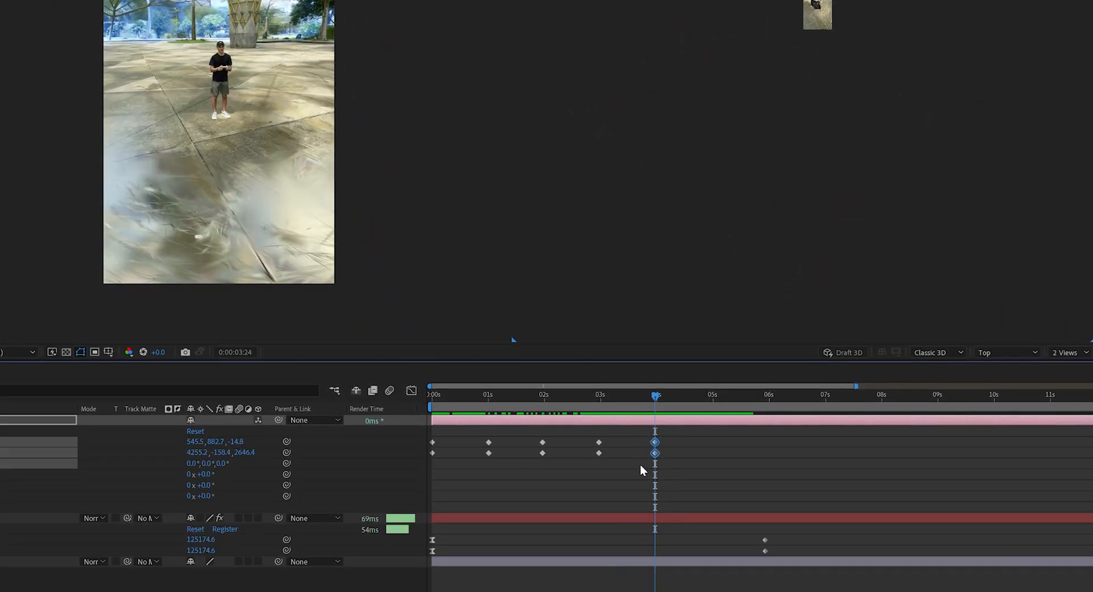
key(F9)
drag(655, 394, 589, 394)
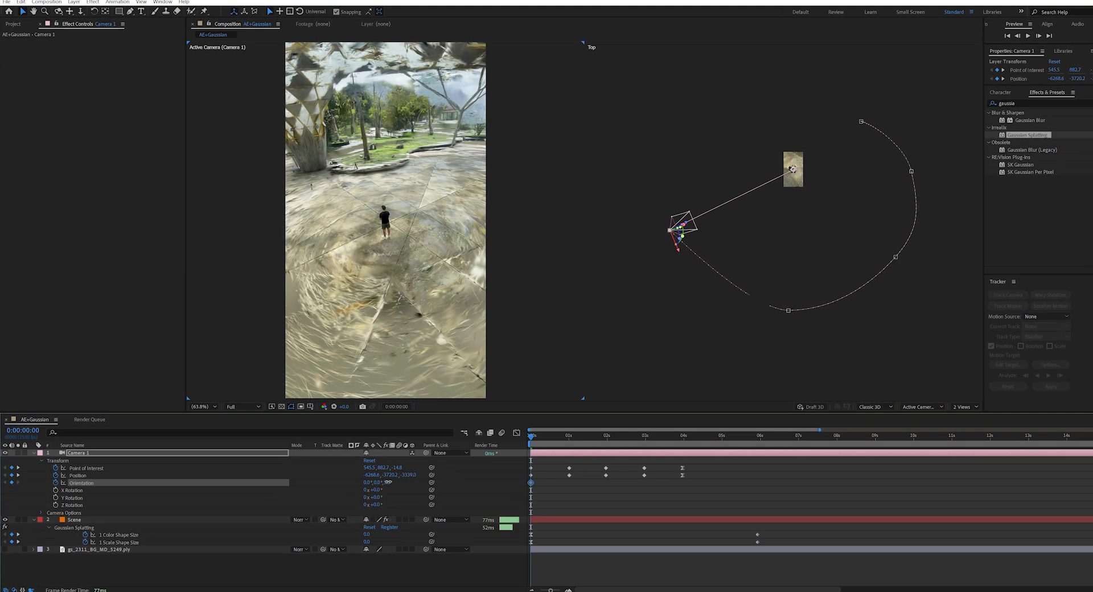
Scrub and play through the camera move with its orientation keyframes.
drag(520, 438, 557, 439)
mouse_move(669, 411)
mouse_down()
mouse_move(796, 411)
mouse_move(625, 411)
mouse_up()
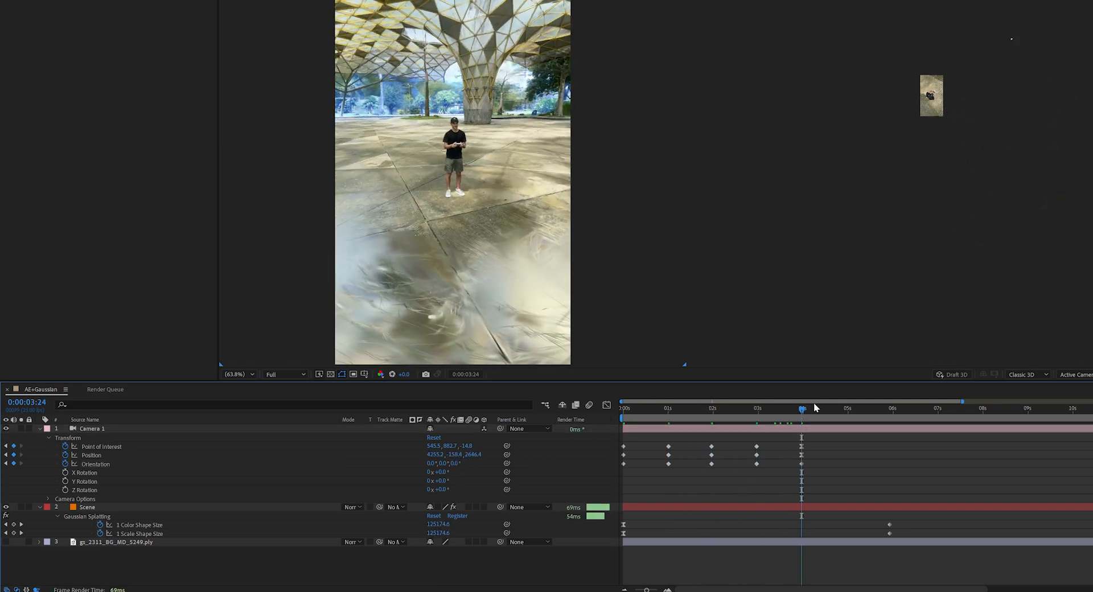
key(space)
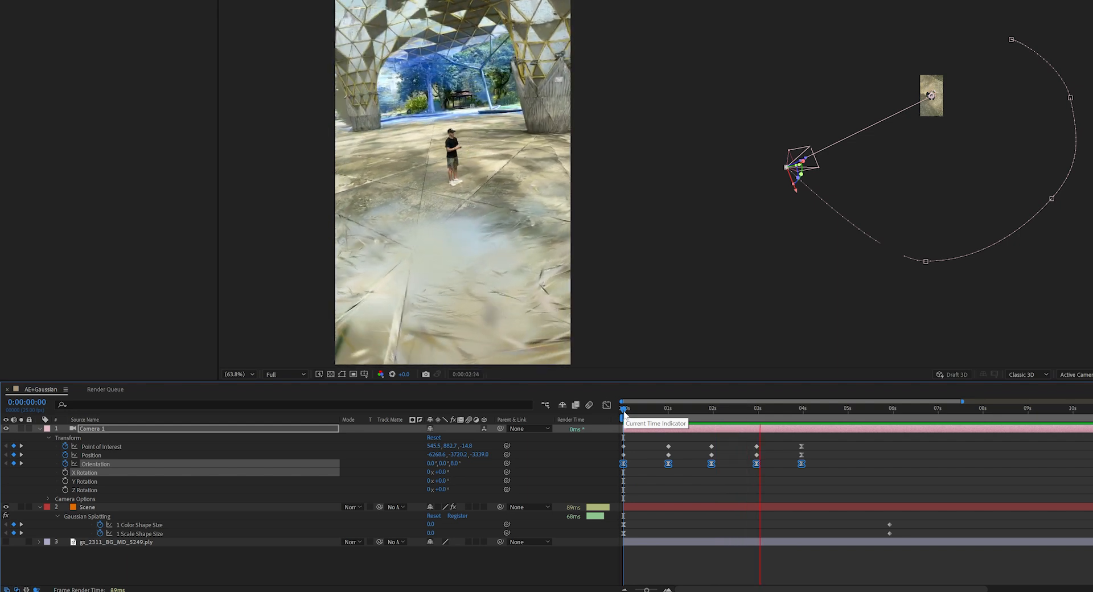
key(space)
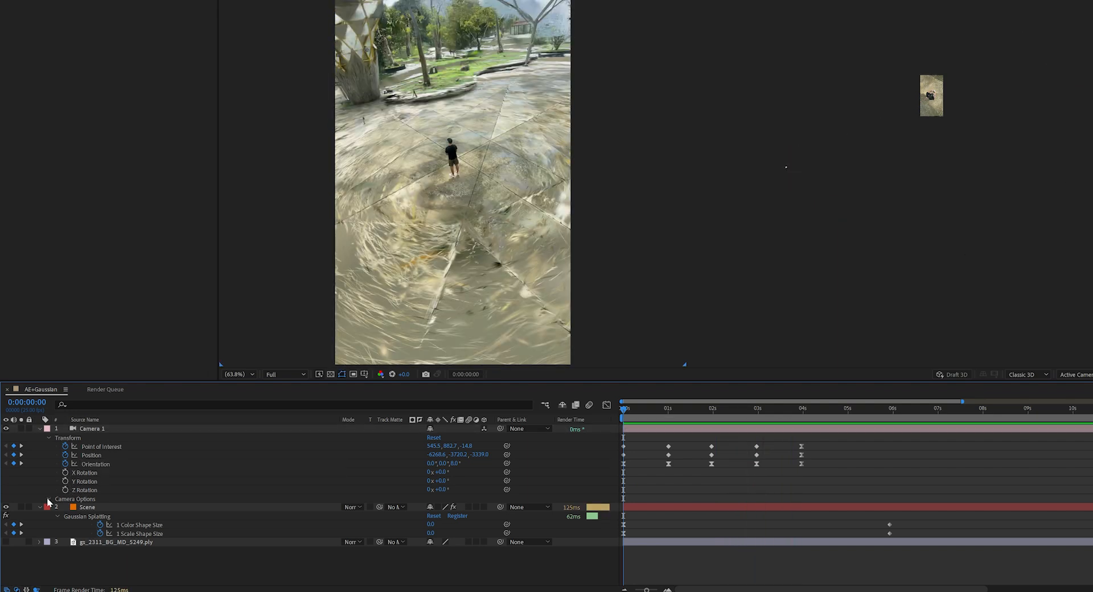
Keyframe Camera 1's Zoom under Camera Options and preview the zoom.
click(49, 499)
click(67, 509)
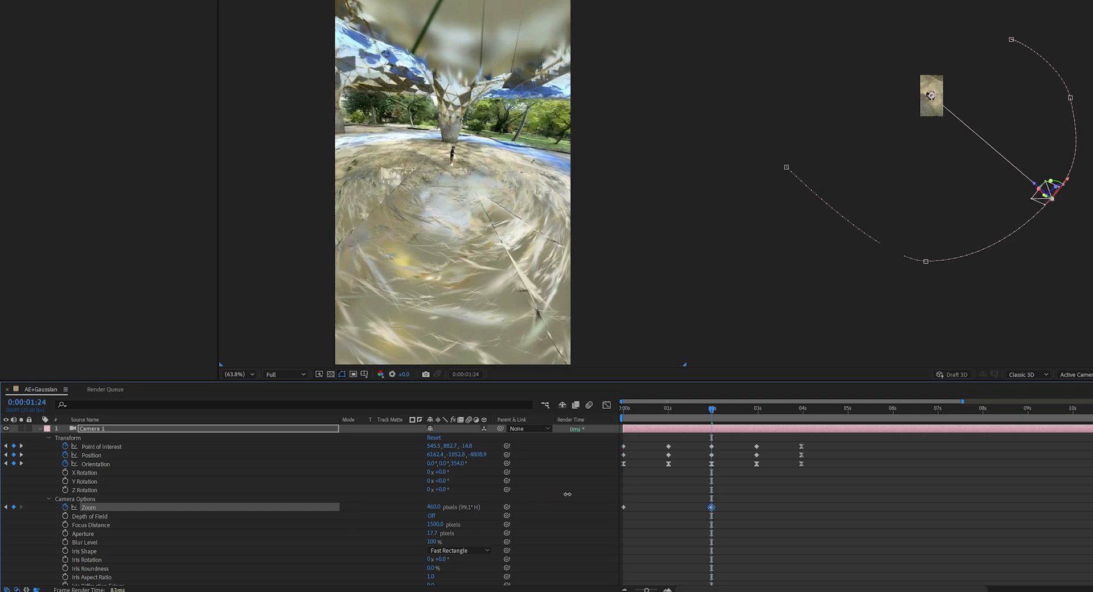
key(space)
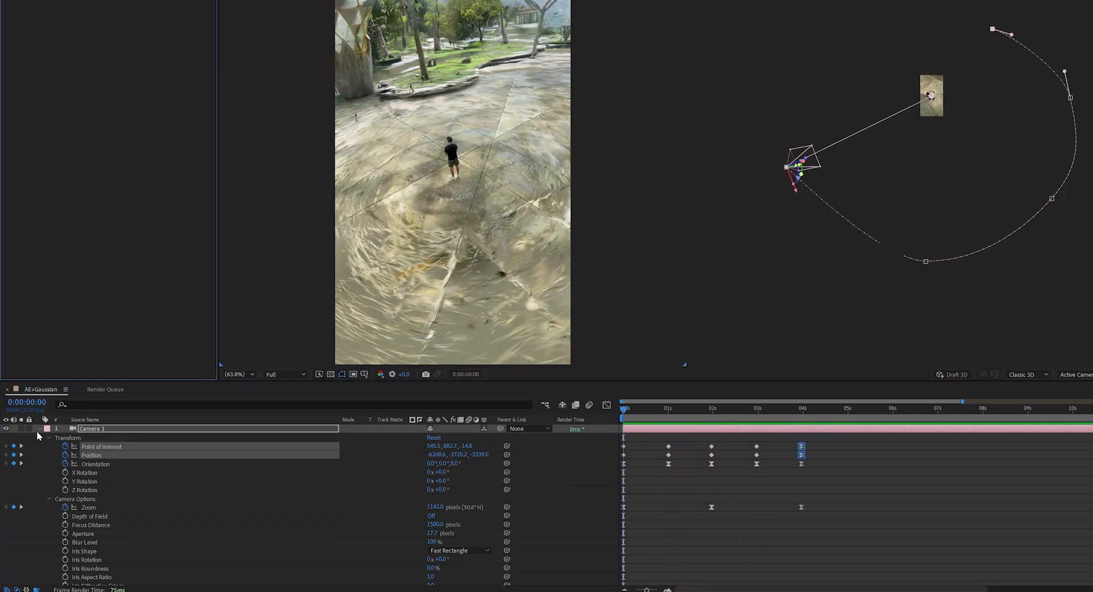
Collapse Camera 1 and Scene so the timeline shows three tidy layers.
click(47, 428)
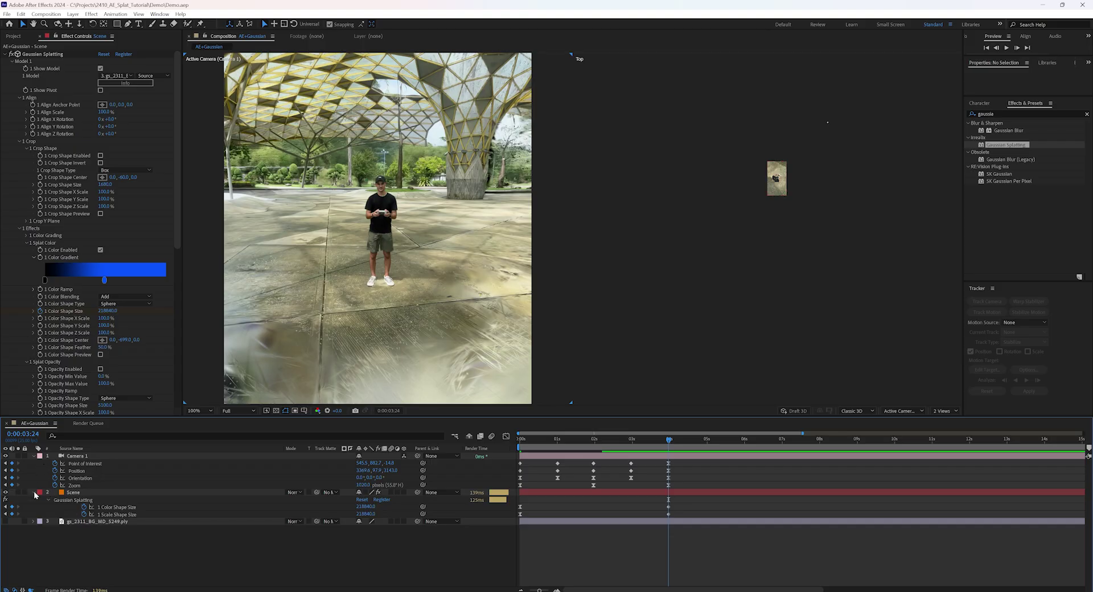
click(35, 495)
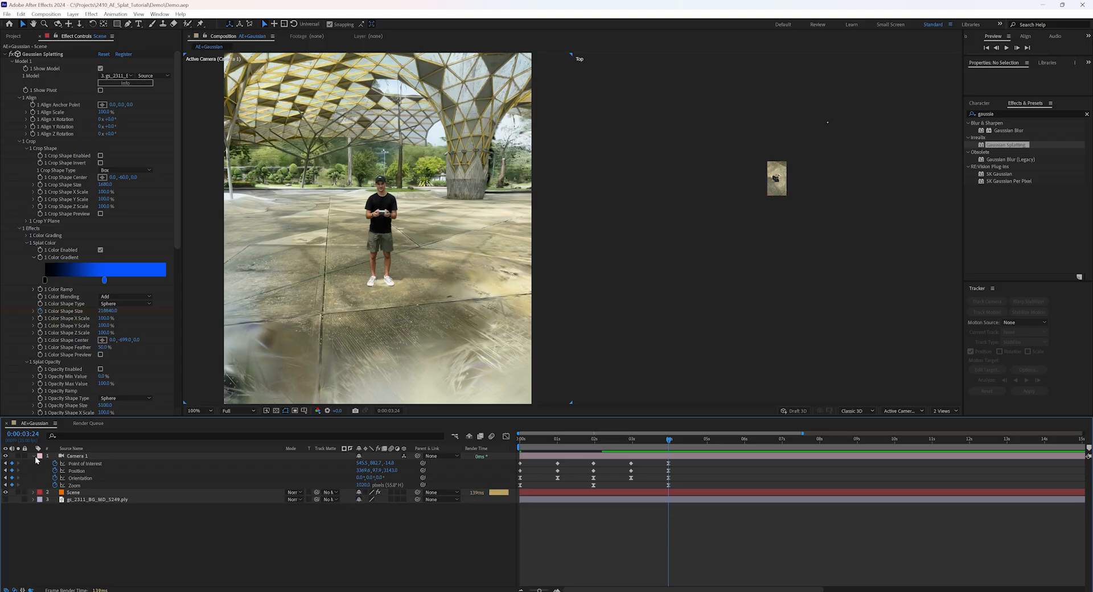
click(35, 457)
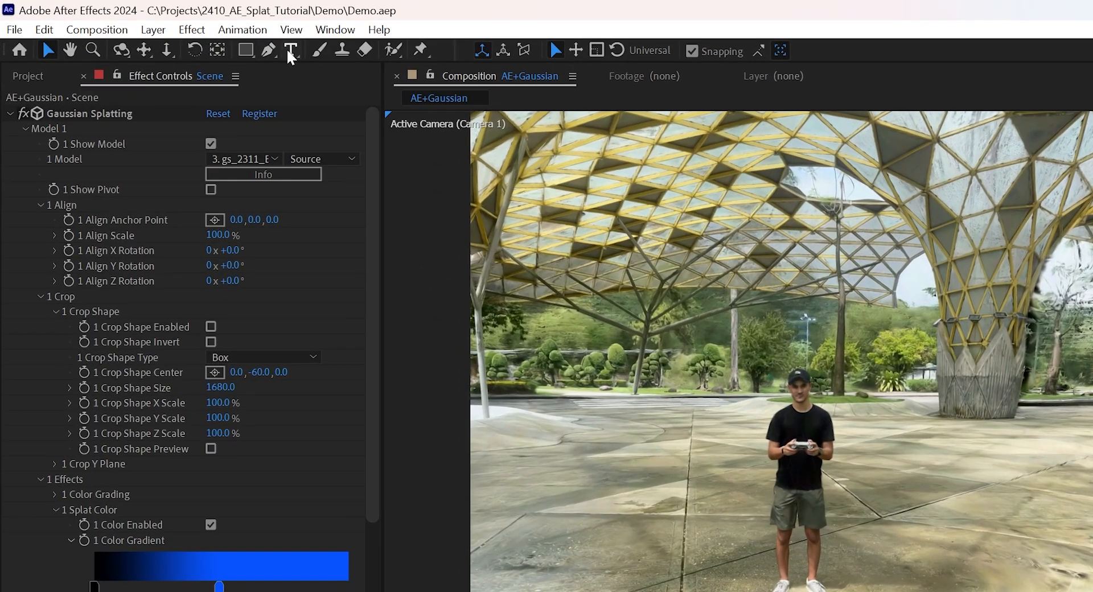
Create an MDMZ text layer in the comp and scrub its font size down in Character.
click(291, 52)
click(335, 268)
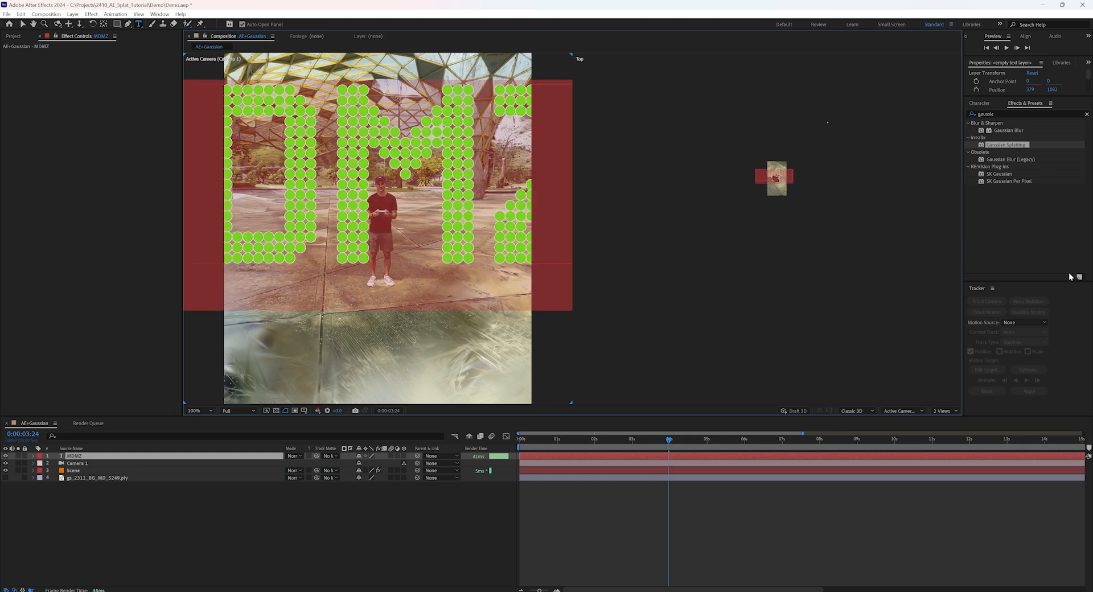
click(982, 103)
drag(512, 89, 404, 254)
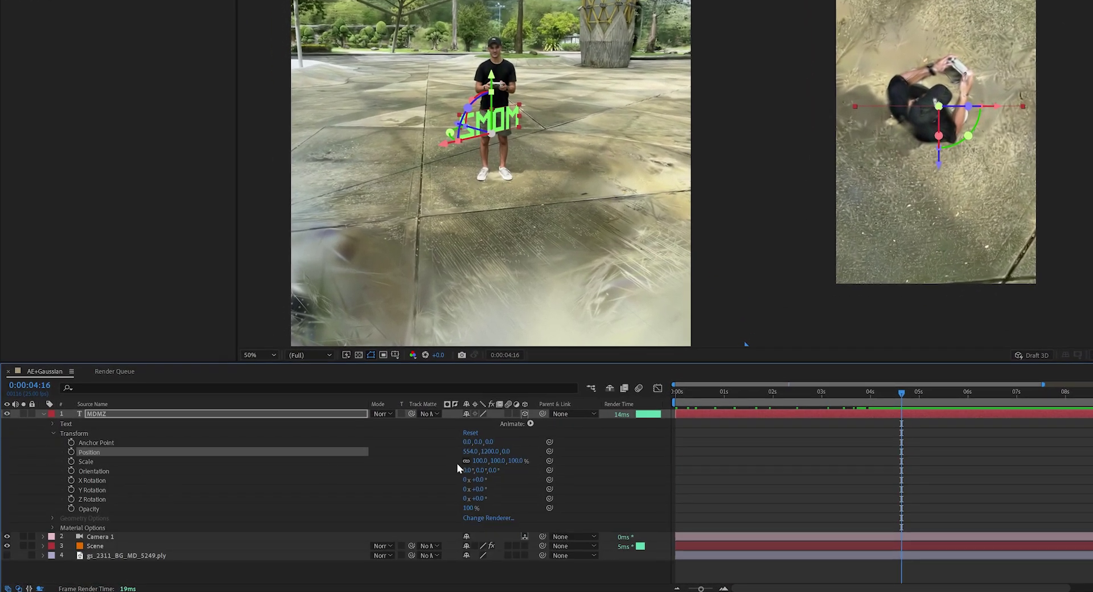
Set the text's X Rotation to -90° and adjust Orientation so MDMZ lies flat.
click(483, 471)
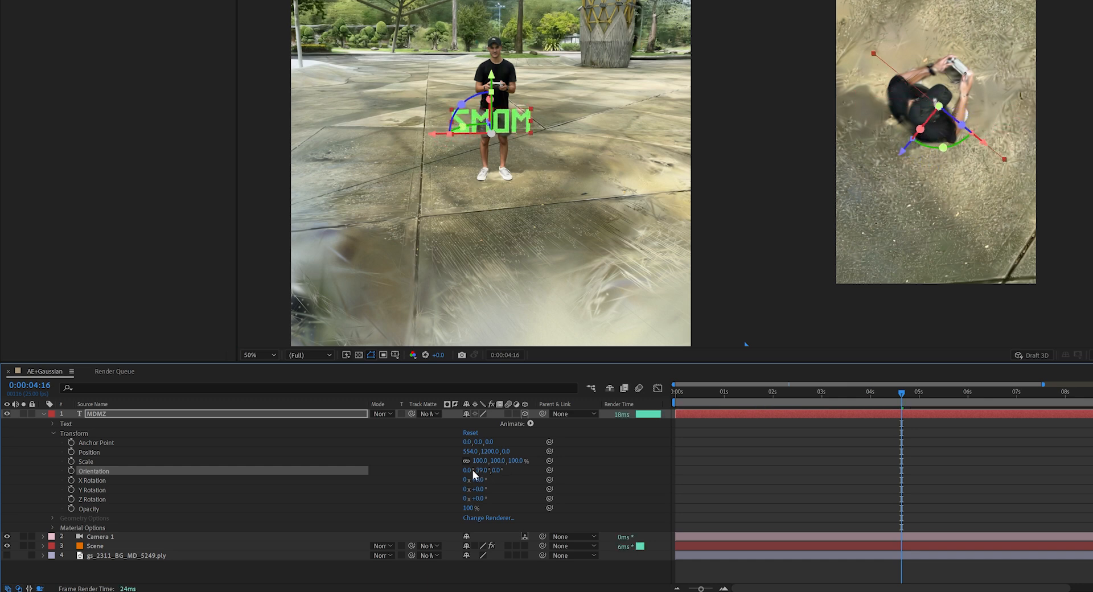
drag(495, 471, 516, 470)
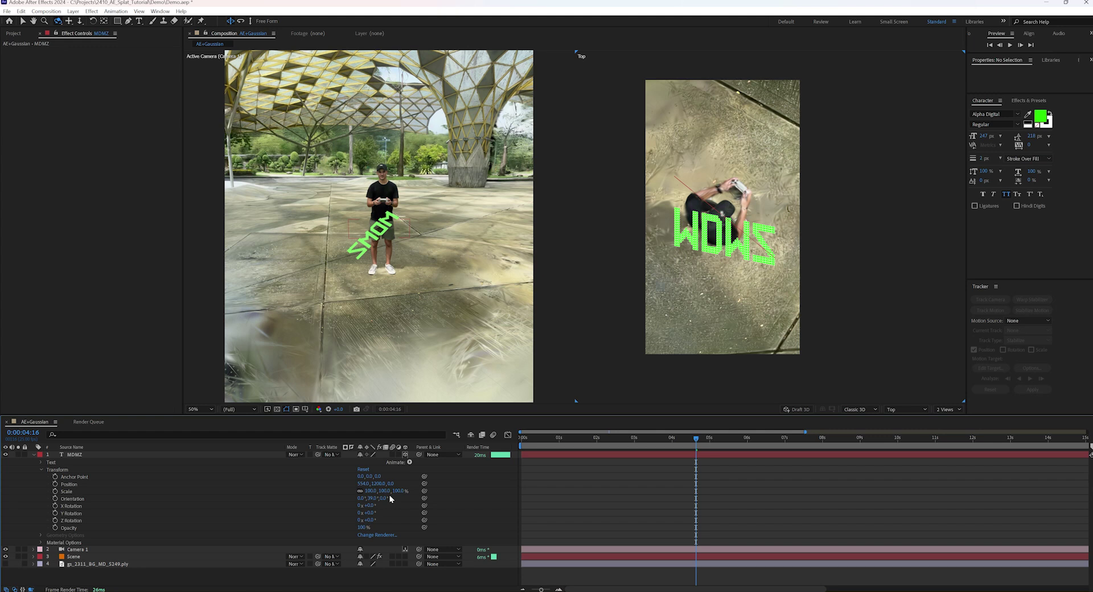
click(388, 505)
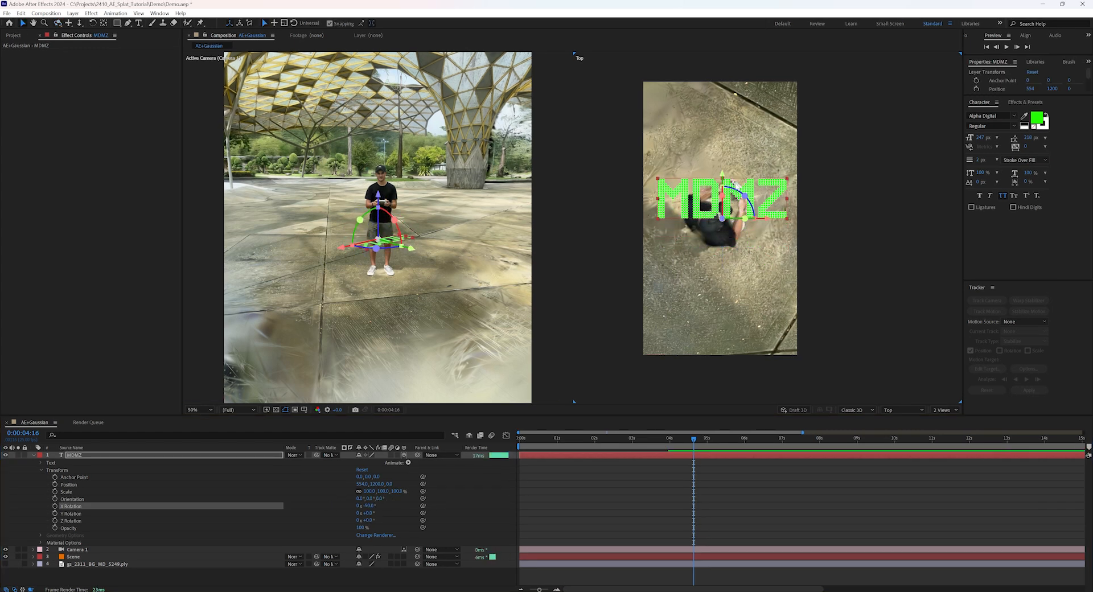
mouse_move(730, 218)
mouse_down()
mouse_move(697, 258)
mouse_move(764, 203)
mouse_up()
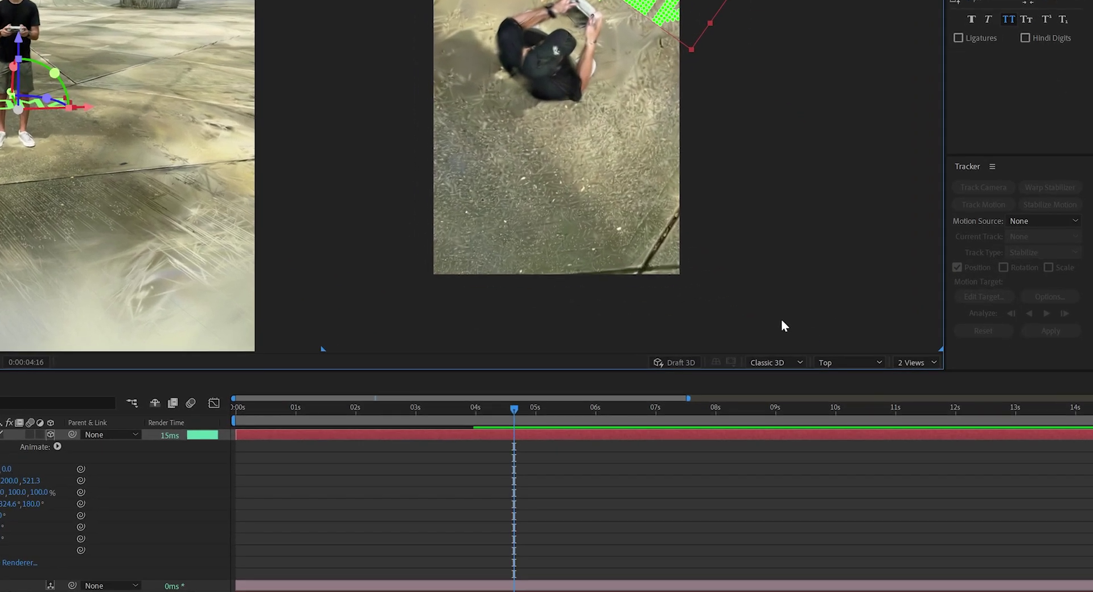
Switch the second view to Right and lower the MDMZ text to ground level.
click(833, 363)
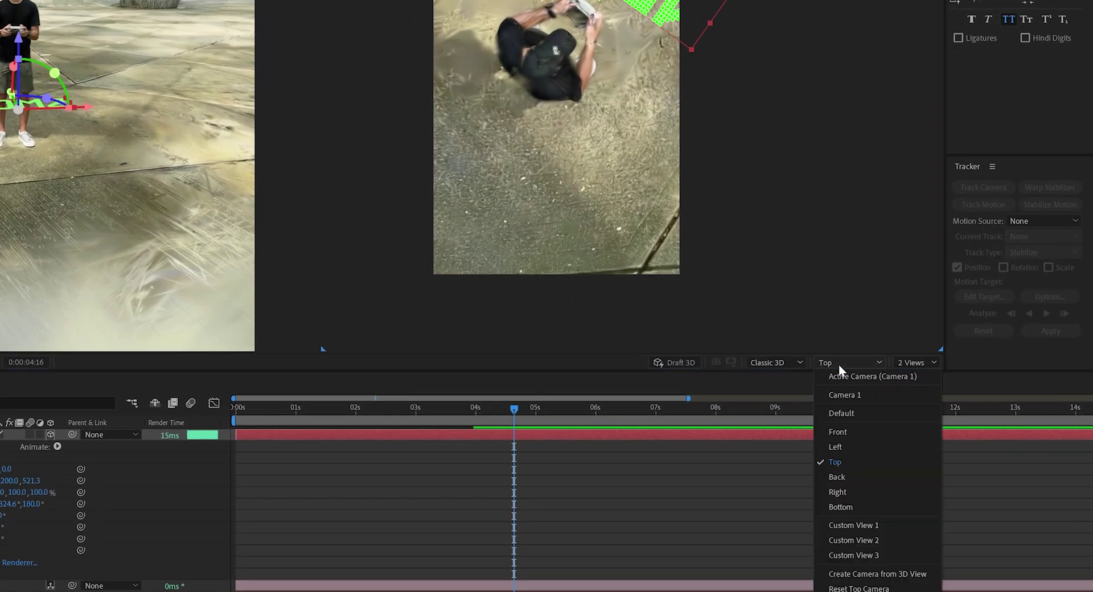
click(837, 492)
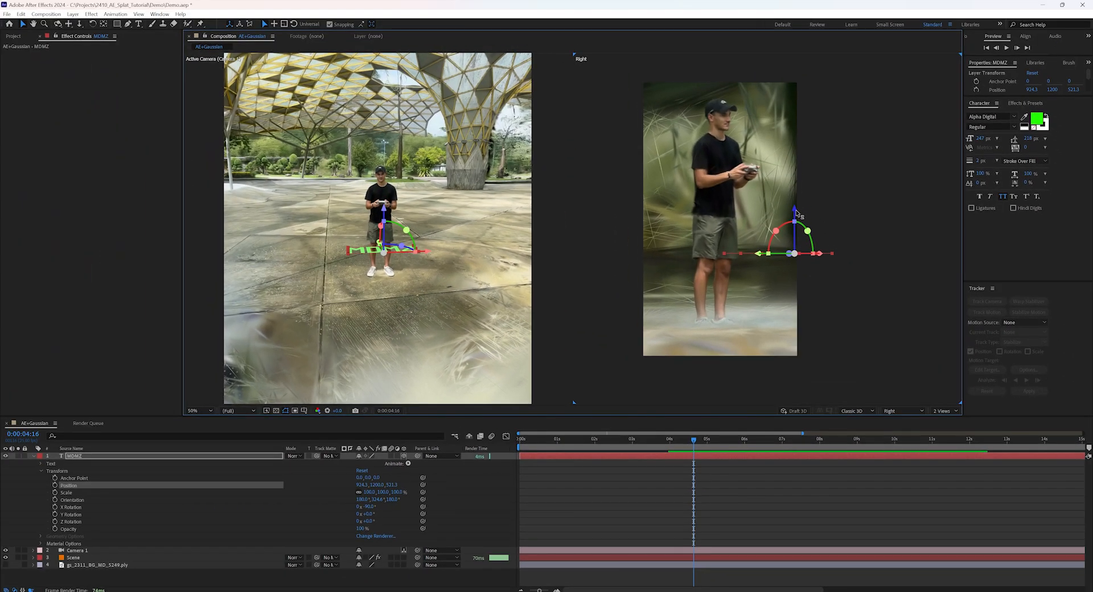
drag(801, 282, 801, 295)
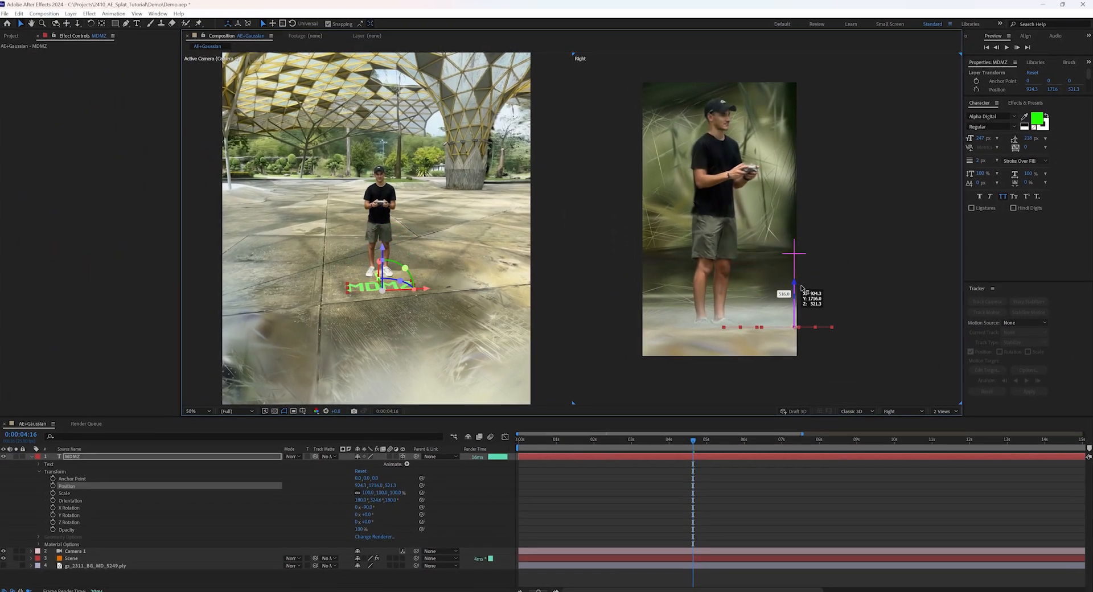
scroll(705, 384, up, 3)
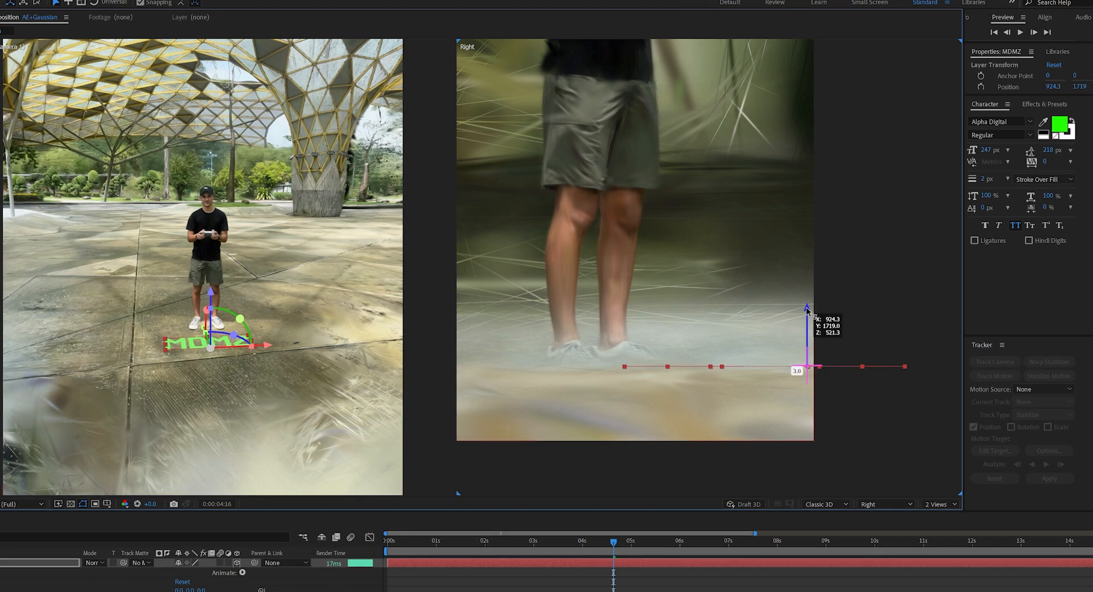
drag(808, 312, 808, 314)
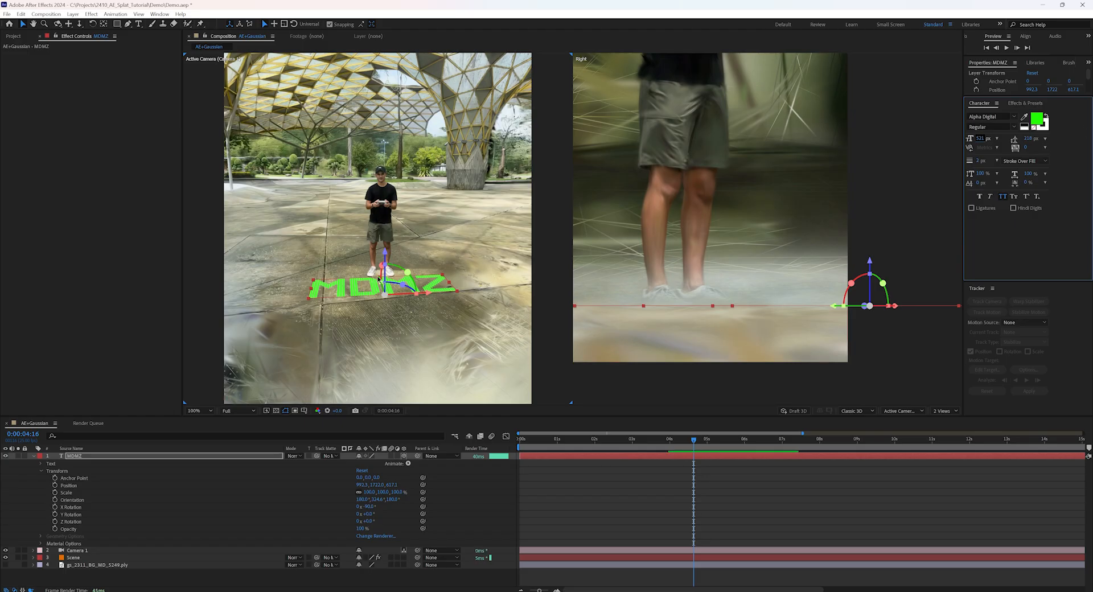
Move the text in front of the subject, then select the Scene splatting effect.
drag(386, 272, 386, 273)
click(73, 558)
drag(693, 440, 635, 439)
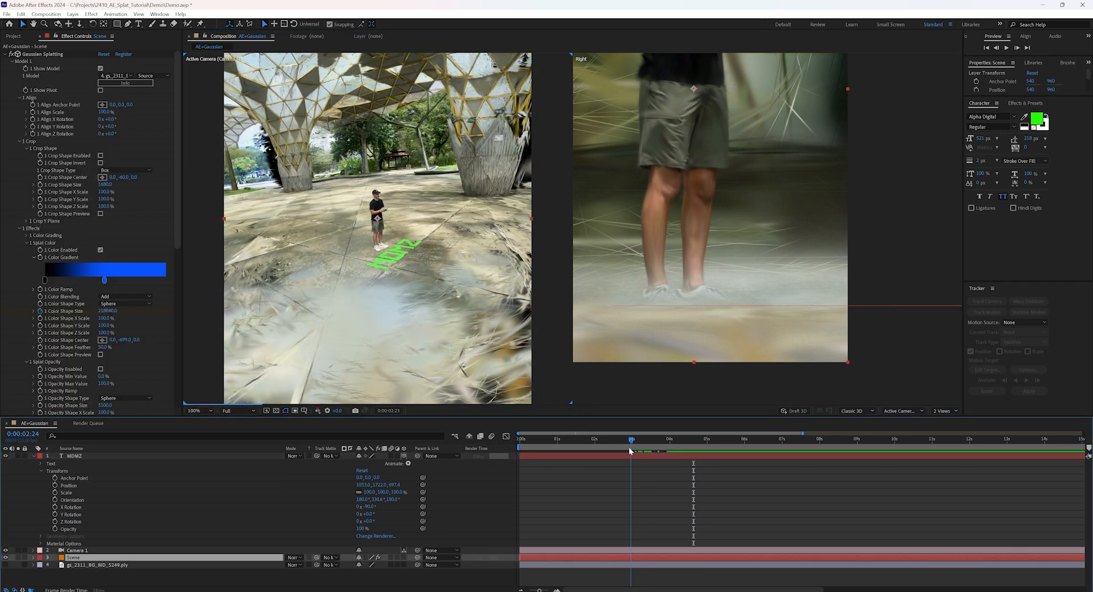
Scrub the playhead from about 2:13 to 3:08 to preview the camera move.
mouse_move(635, 446)
mouse_down()
mouse_move(661, 439)
mouse_move(578, 445)
mouse_up()
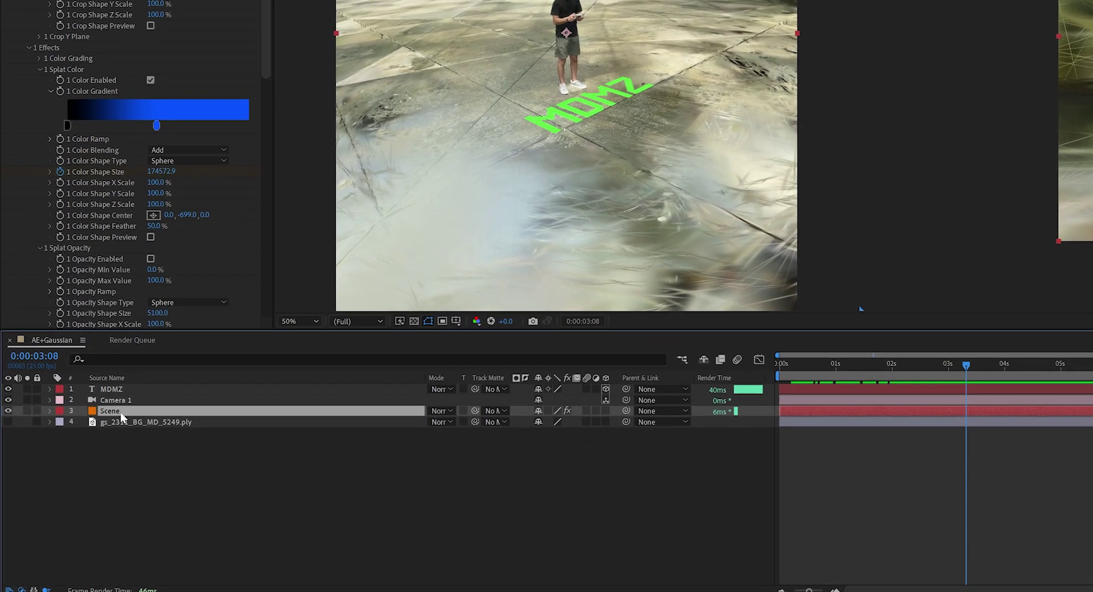
Duplicate the Scene layer as 'subject' and move it to the top of the stack.
key(ctrl+d)
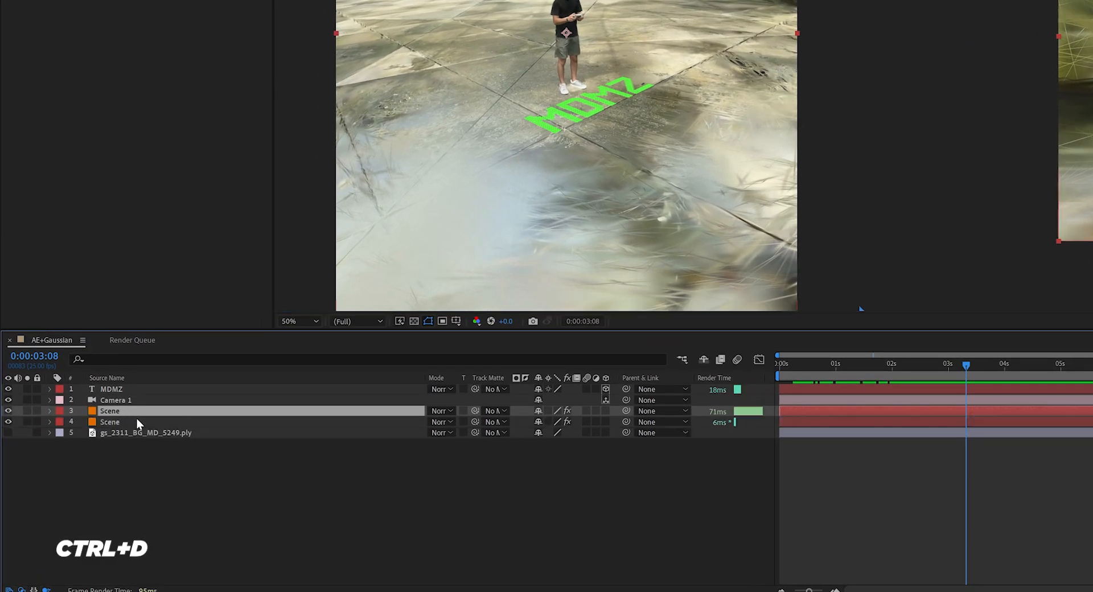
key(Return)
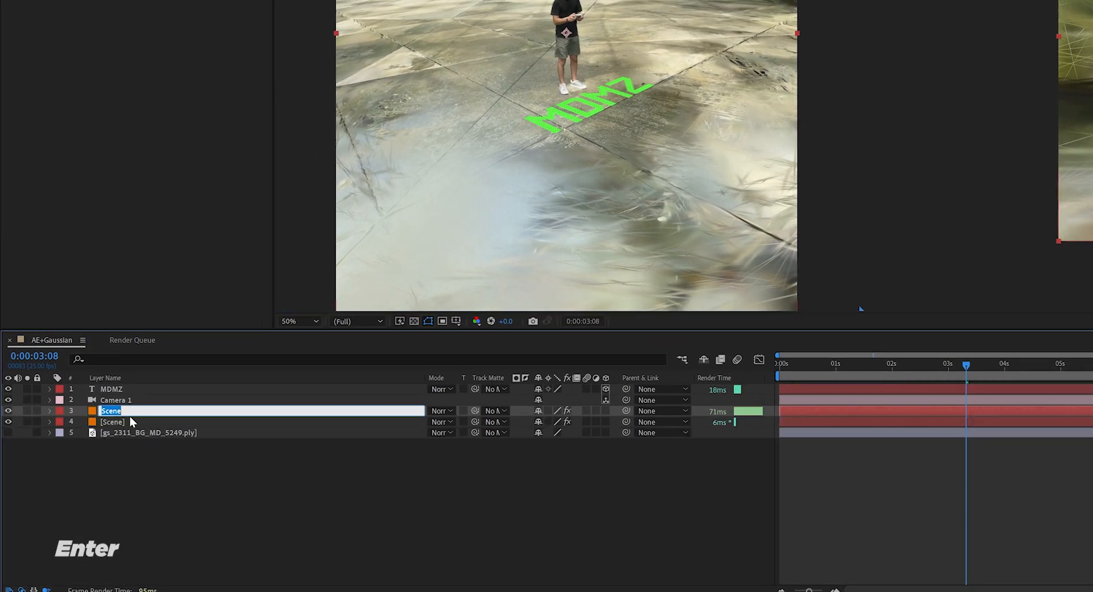
text(subject)
key(Return)
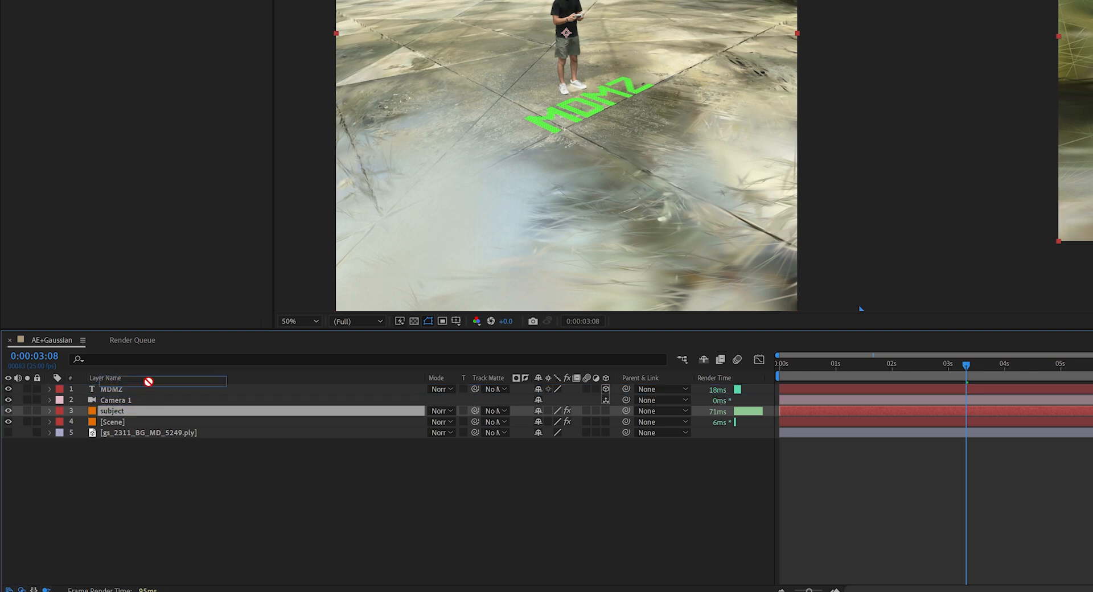
drag(129, 416, 148, 387)
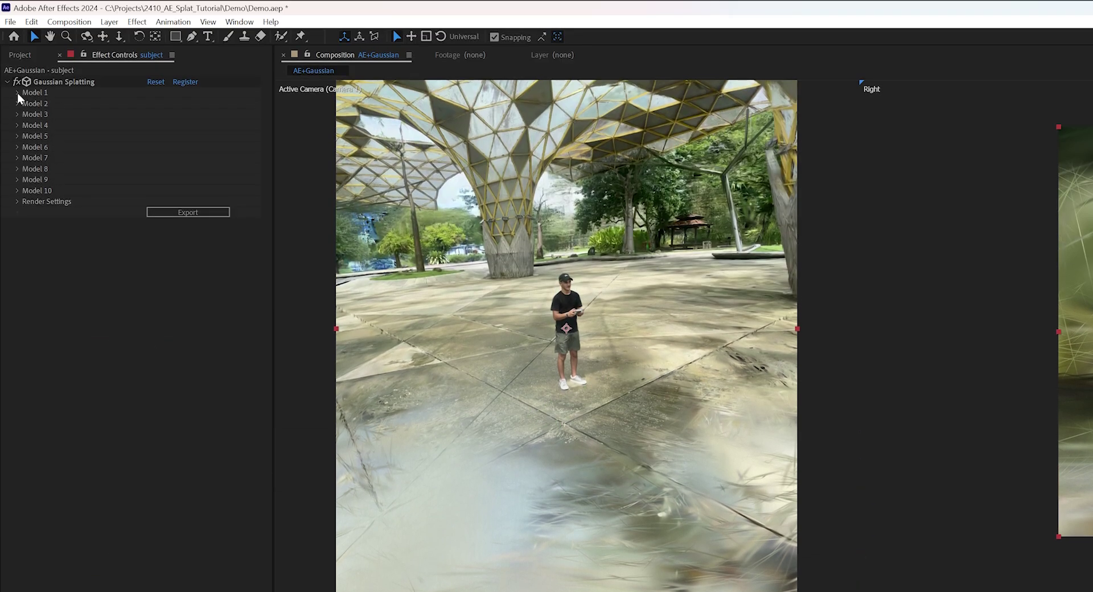
Enable Crop Shape under Model 1 > Crop to isolate the person, and compare layer visibility.
click(17, 93)
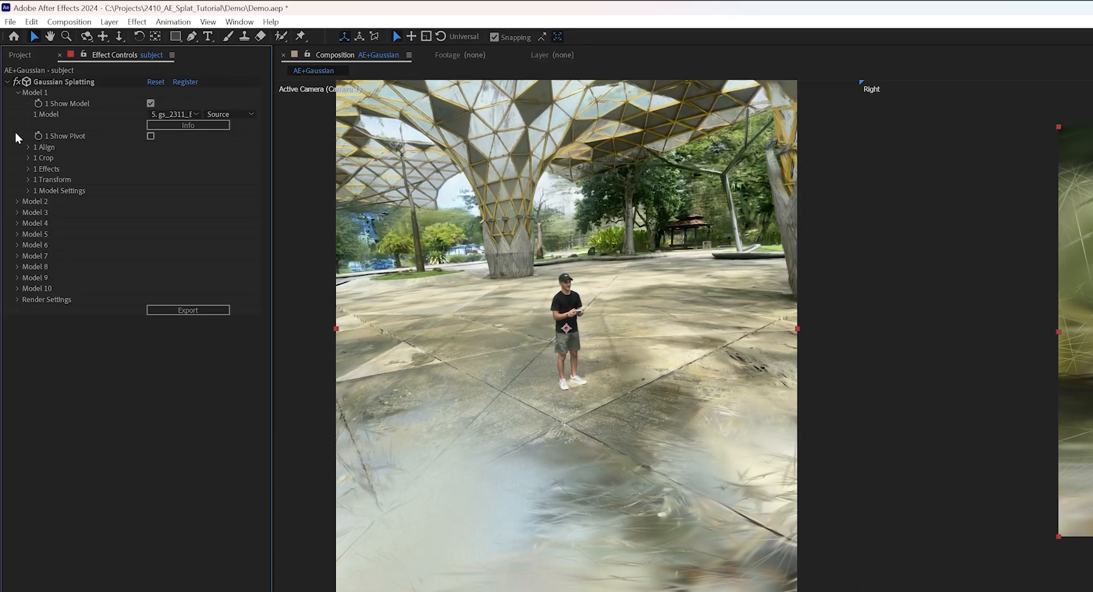
click(29, 157)
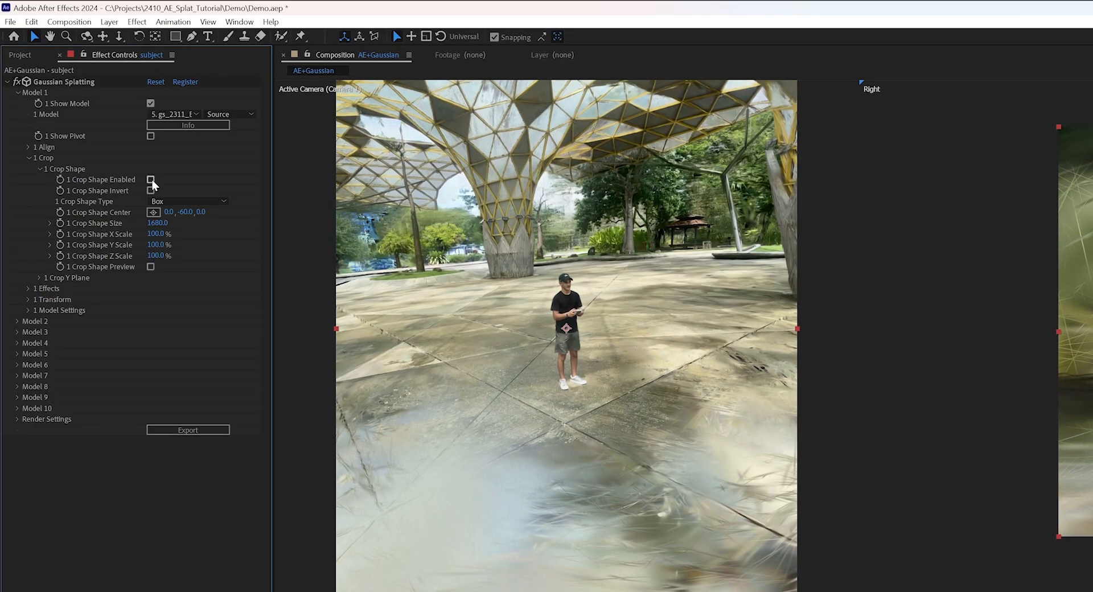
click(150, 180)
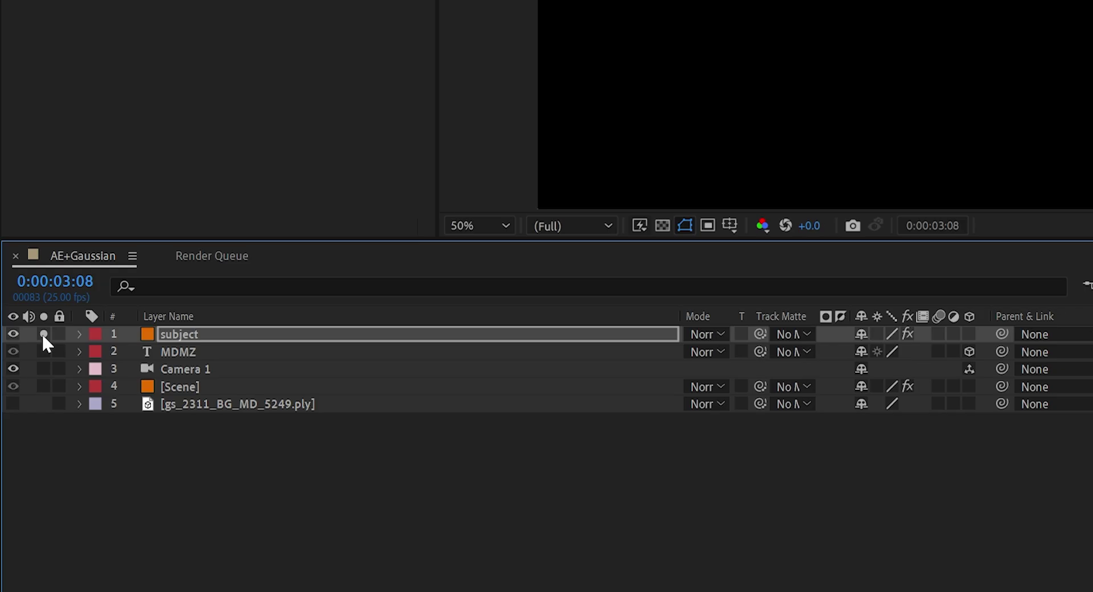
click(42, 332)
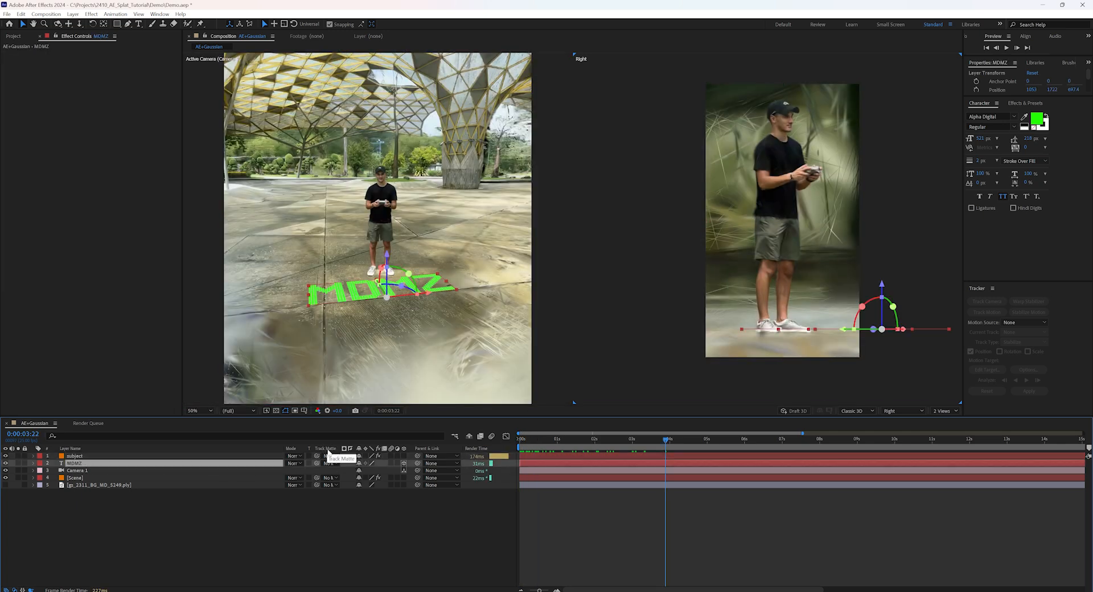
Set MDMZ's Track Matte to 4. Scene, re-show the Scene layer, and preview from the start.
click(326, 462)
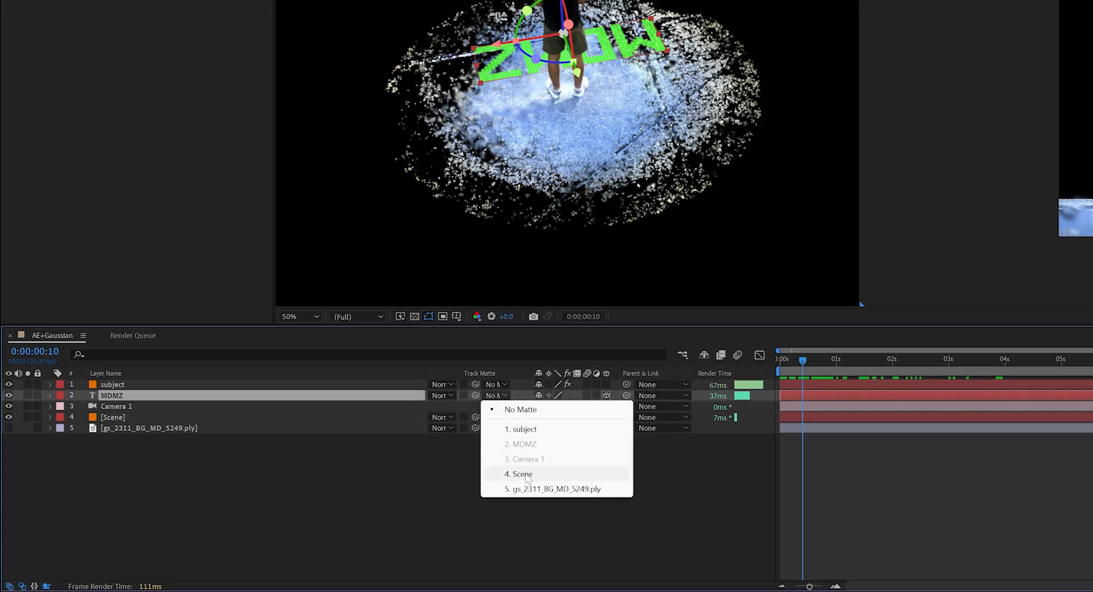
click(522, 474)
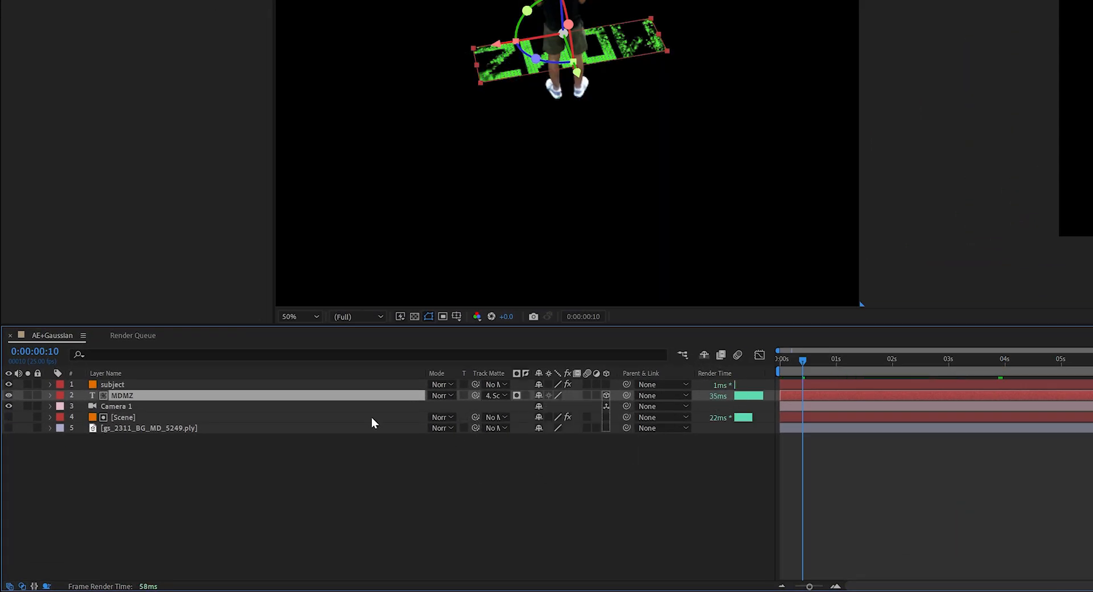
click(114, 417)
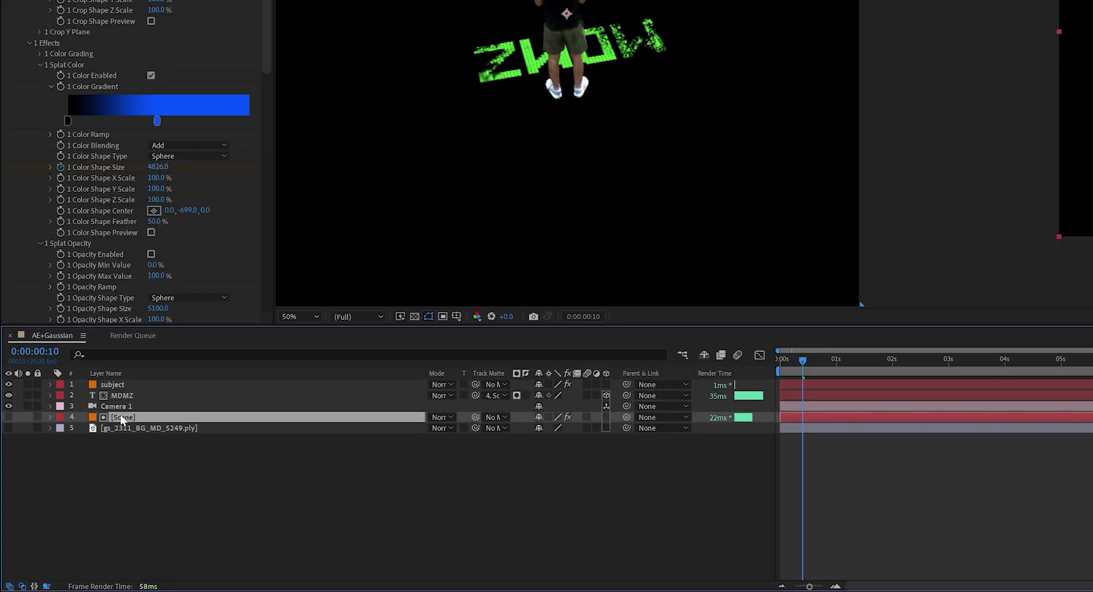
click(9, 418)
click(533, 440)
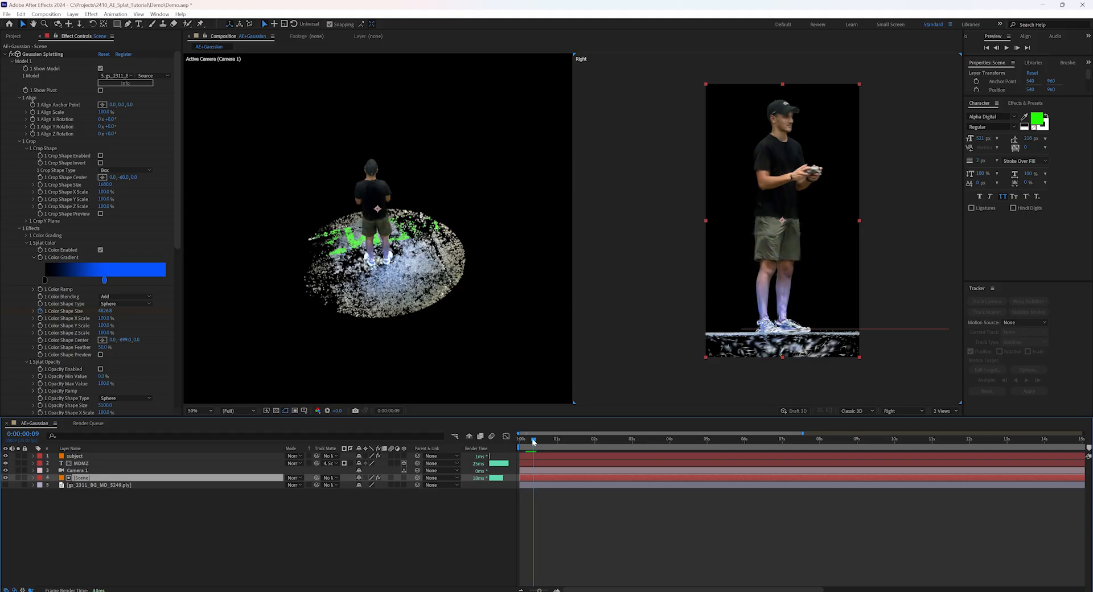
key(space)
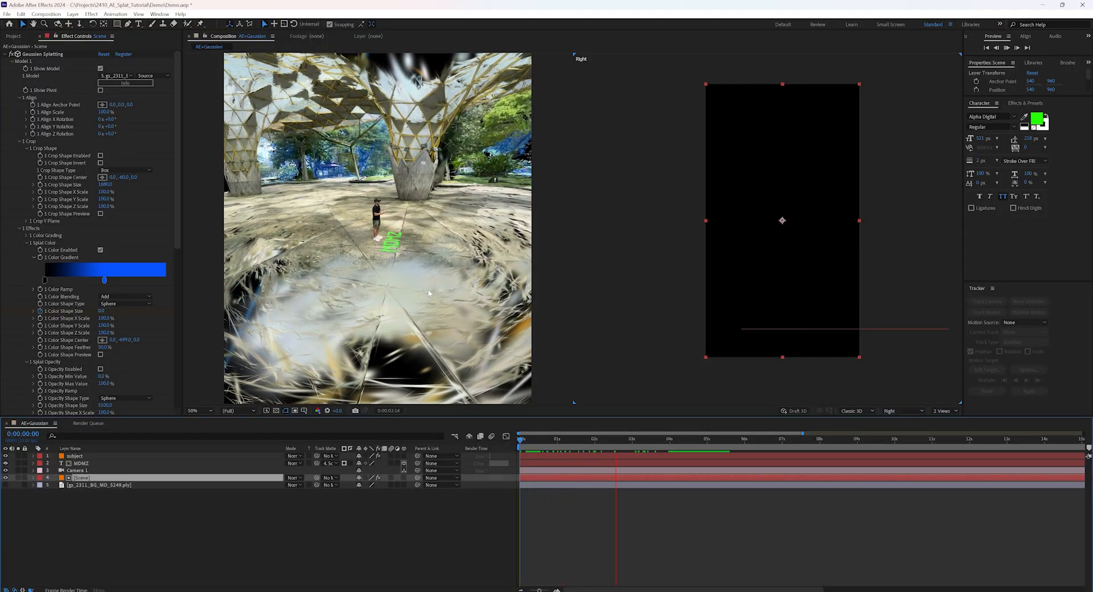
Save the After Effects project with Ctrl+S.
key(ctrl+s)
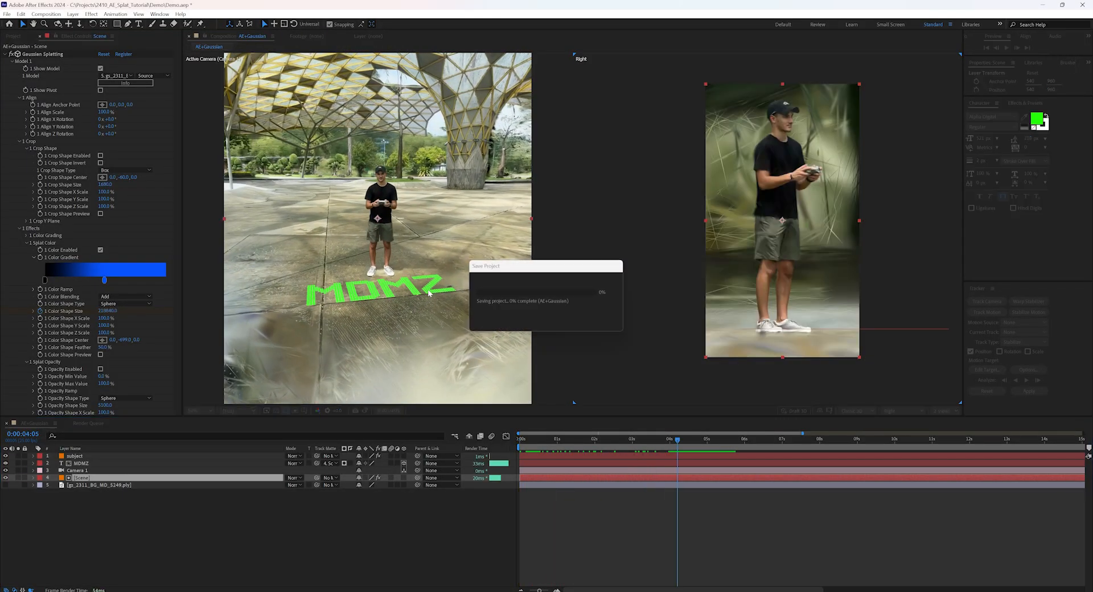
scroll(444, 341, down, 5)
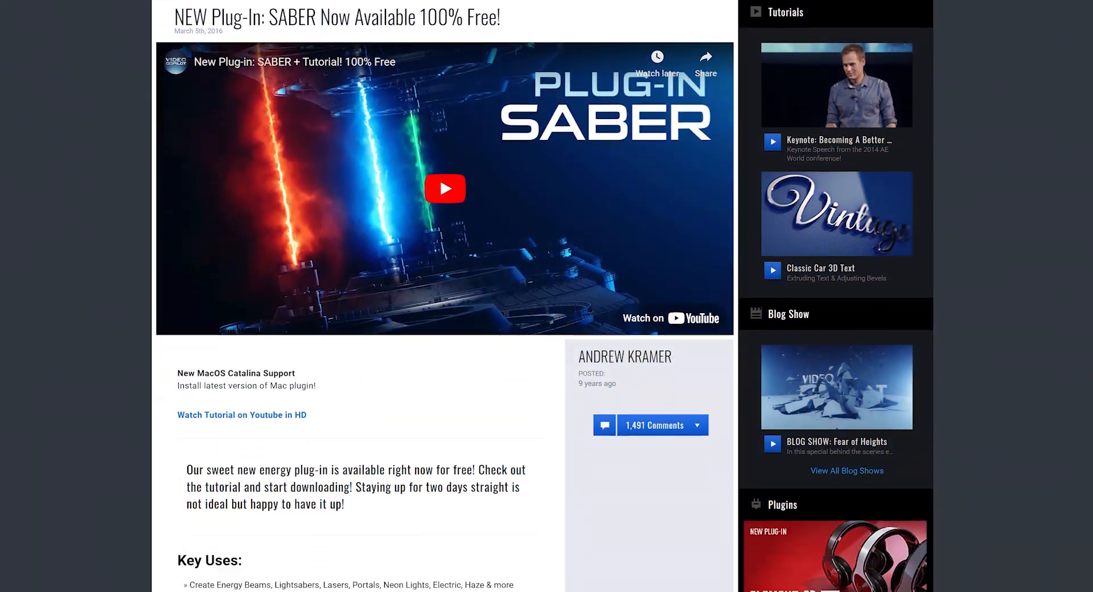
scroll(444, 341, down, 5)
scroll(445, 341, down, 5)
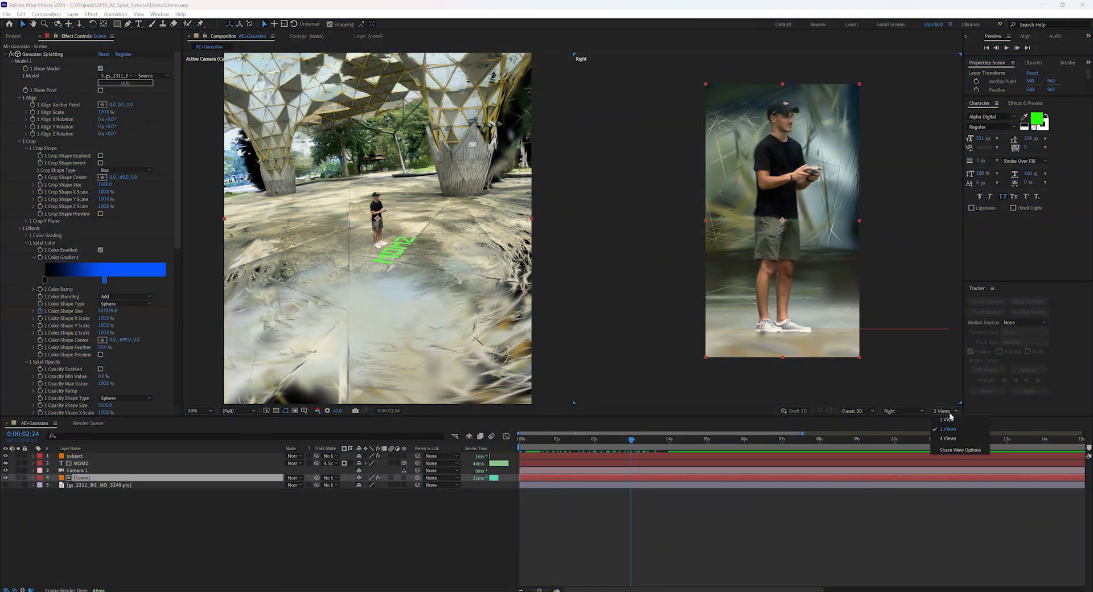
Switch to 1 View and add an adjustment layer carrying RSMB and Lumetri Color.
click(946, 421)
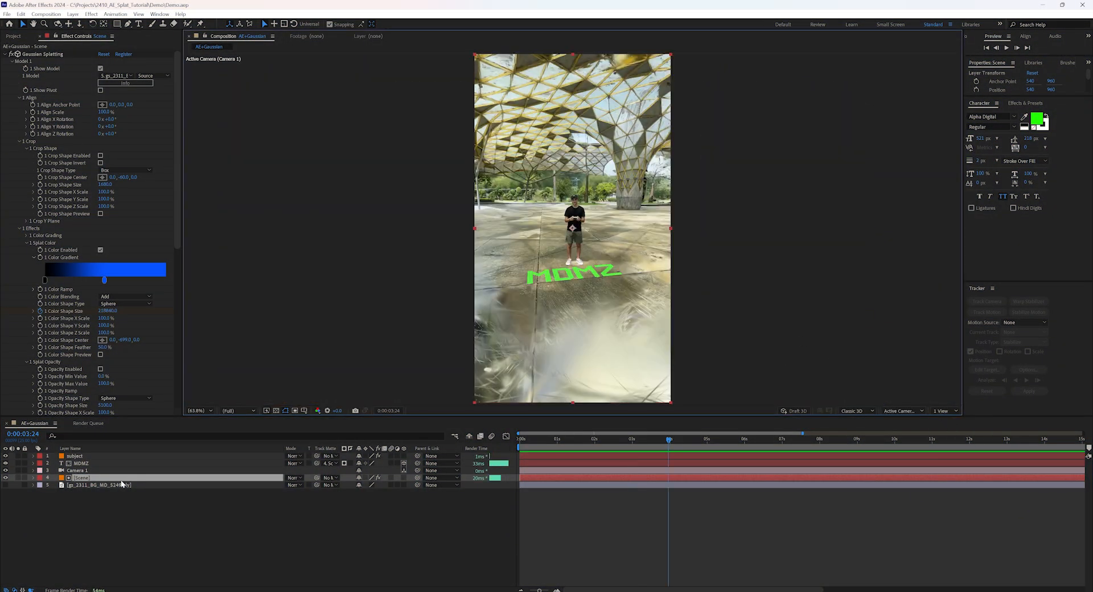
click(91, 14)
mouse_move(171, 32)
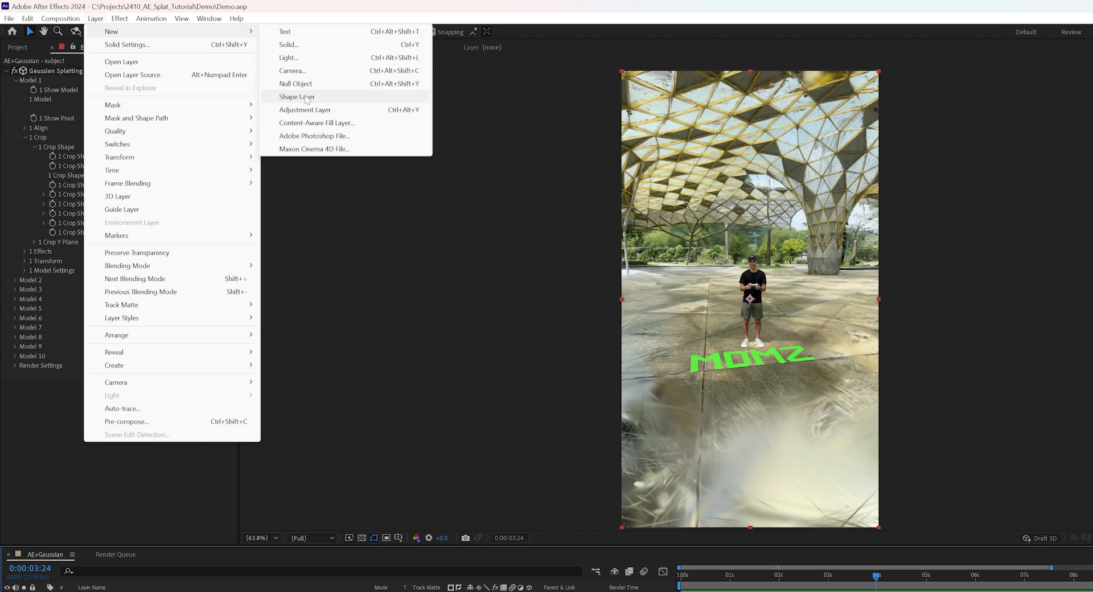
click(304, 110)
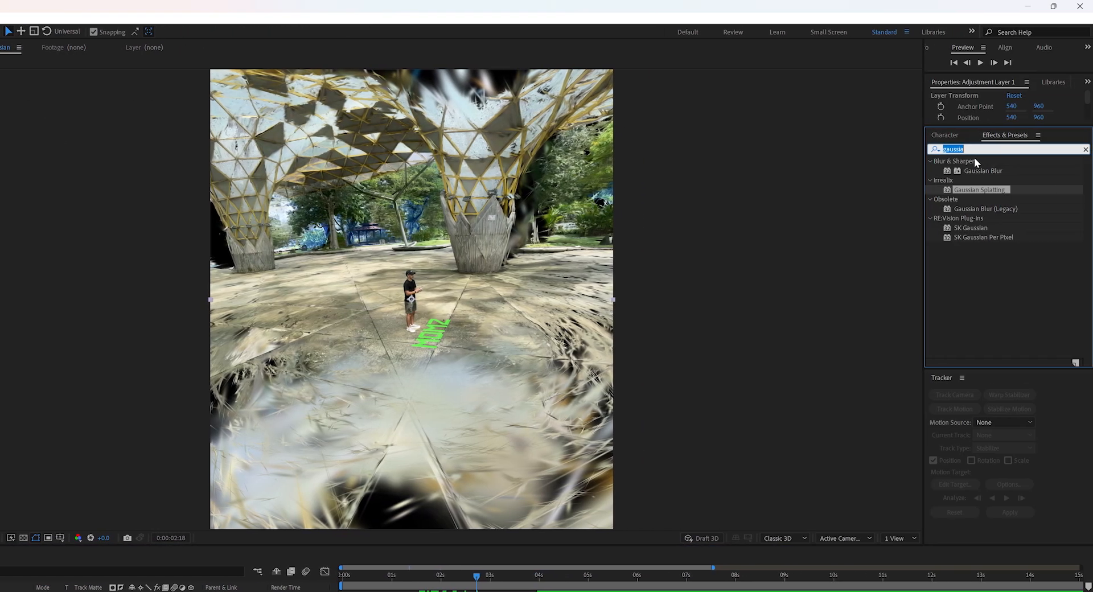
text(rsmb)
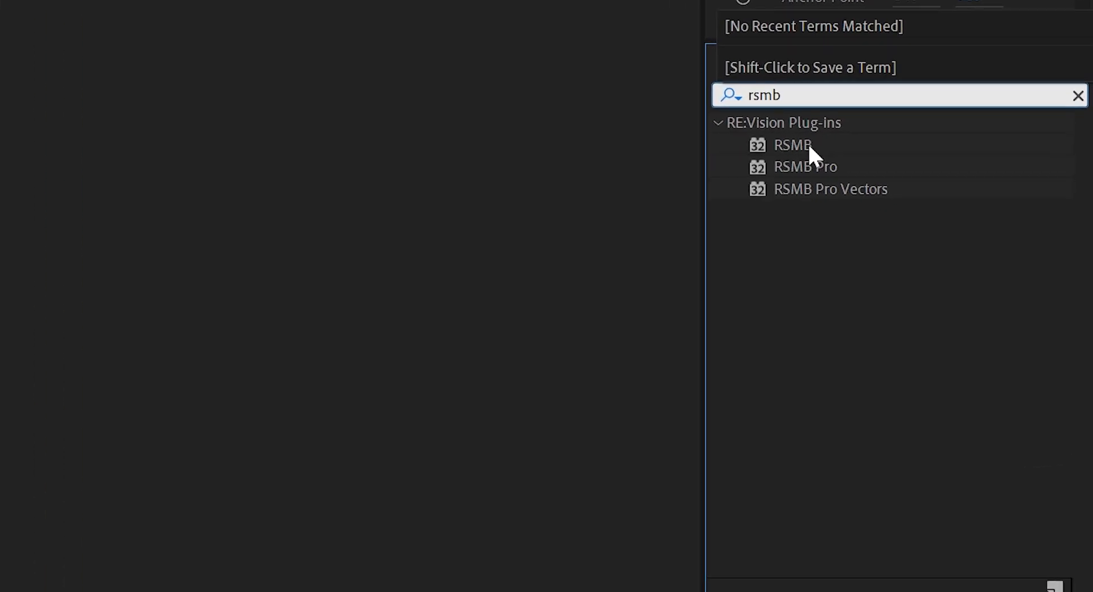
click(808, 143)
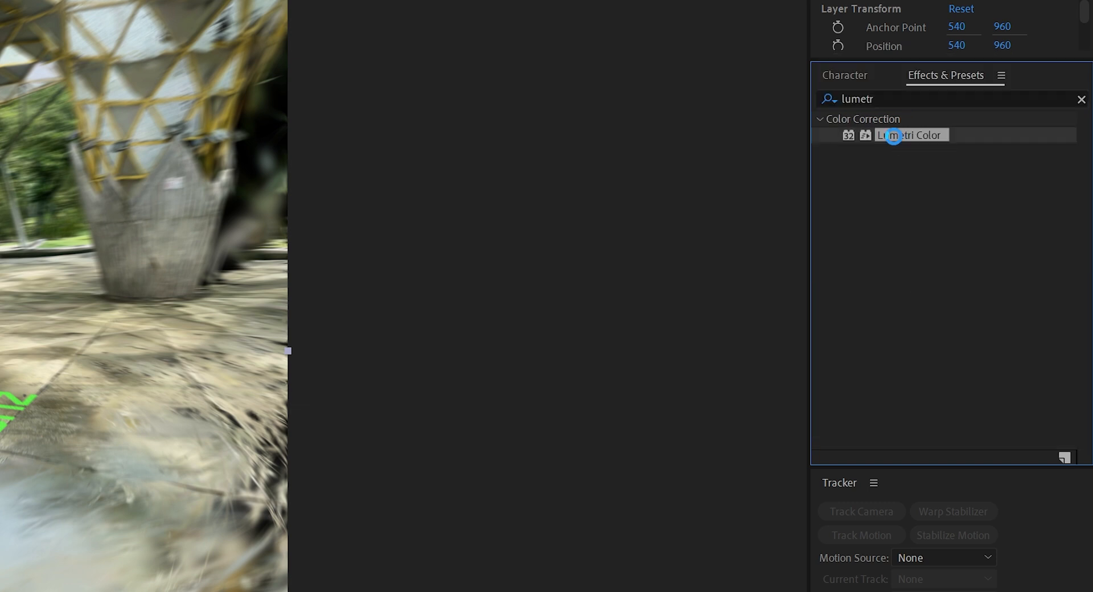
double_click(893, 137)
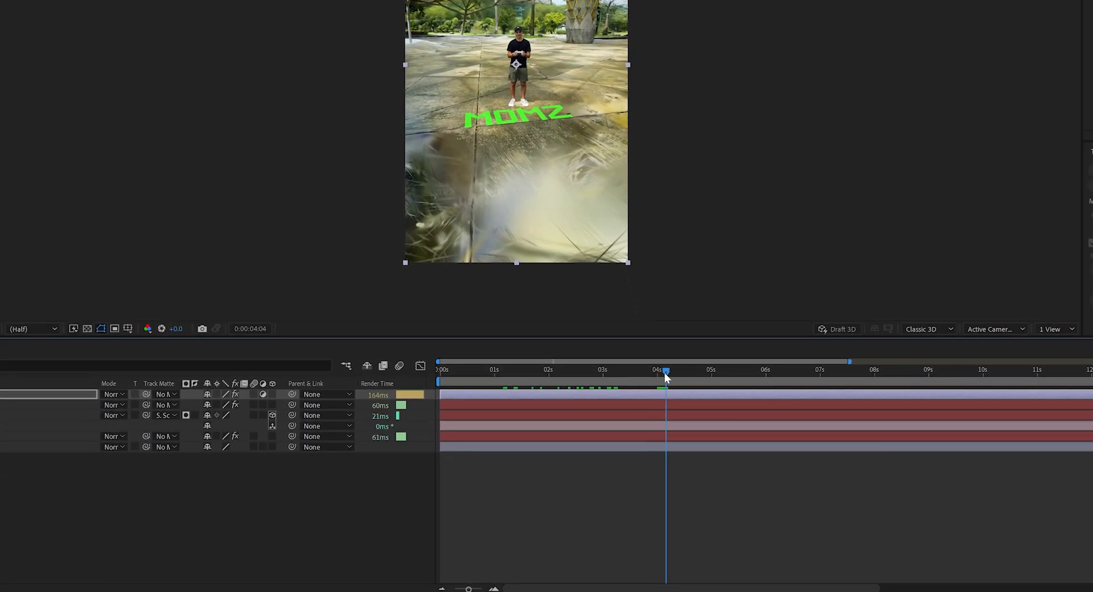
Move the current time to 3:24 for the work area end and go to the Composition menu.
drag(664, 372, 656, 372)
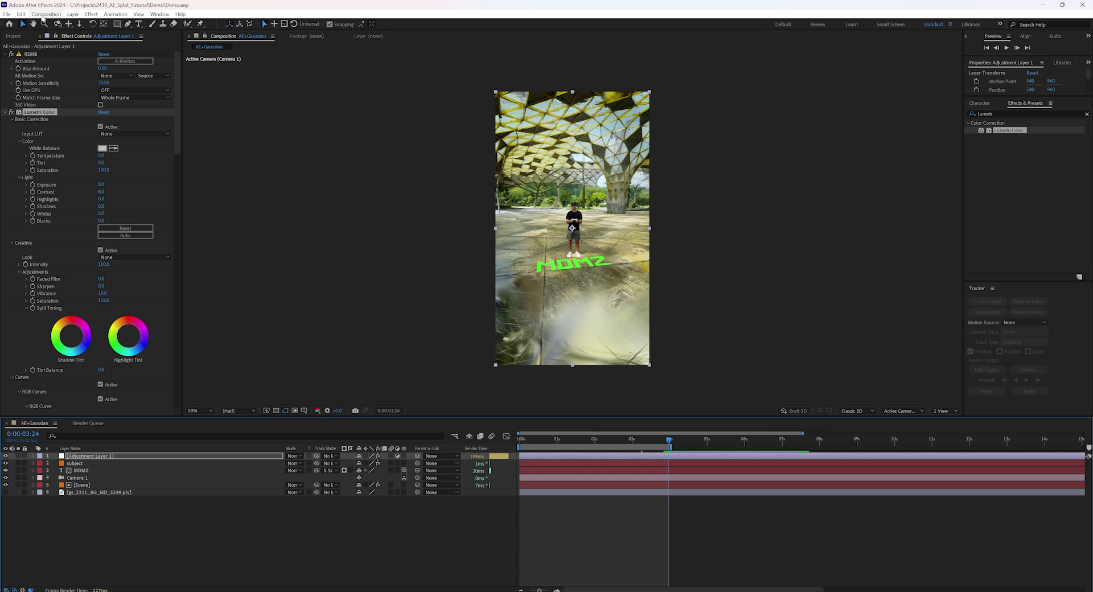
click(44, 15)
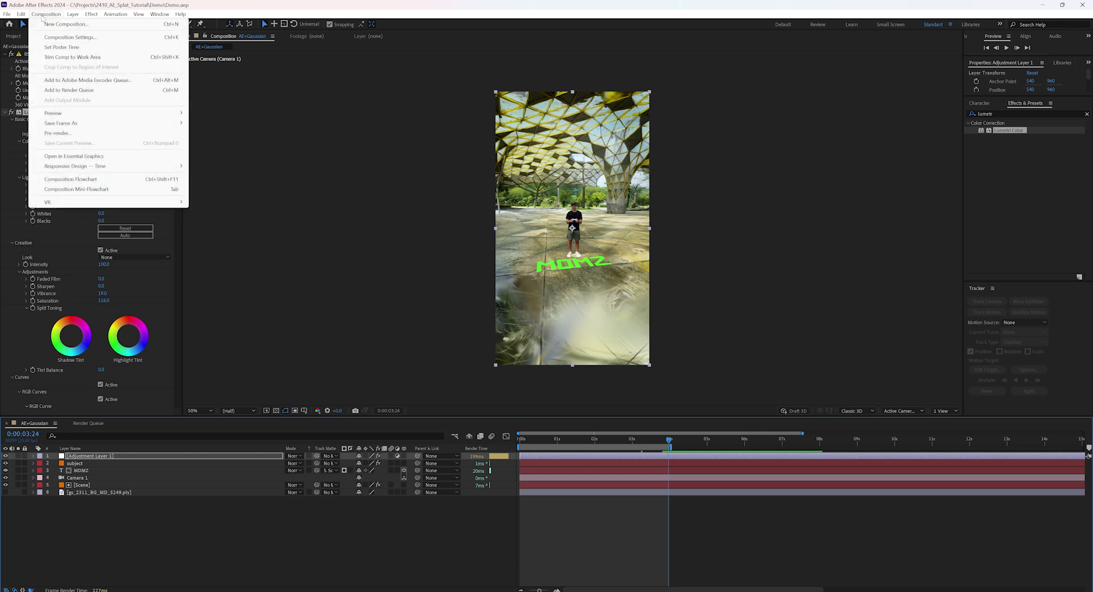
Add AE+Gaussian to the Media Encoder queue as H.264 and confirm Custom export settings.
click(88, 80)
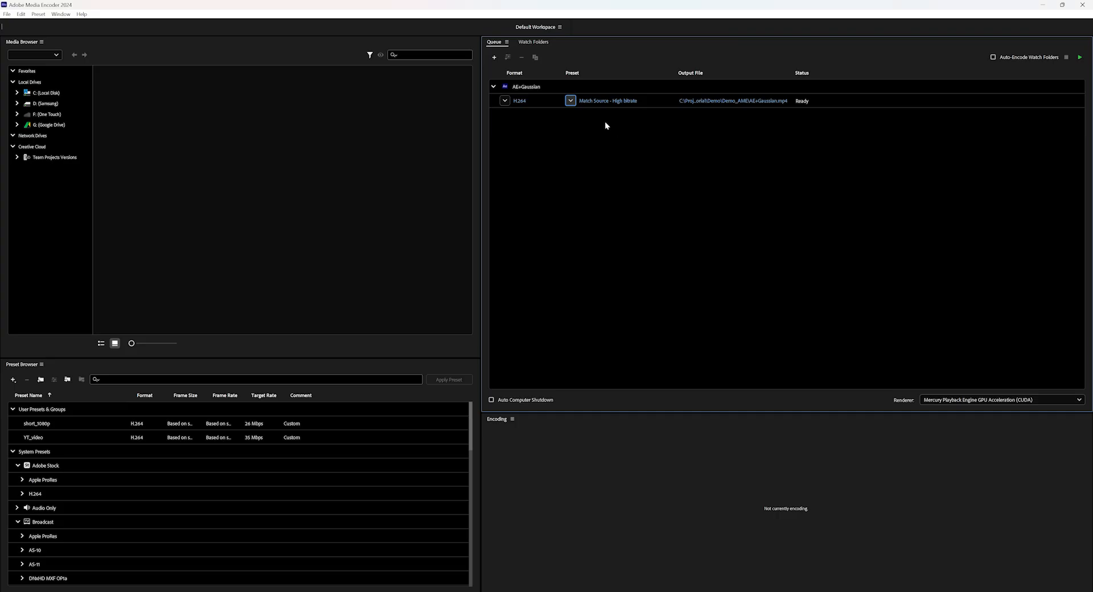
click(623, 101)
key(Return)
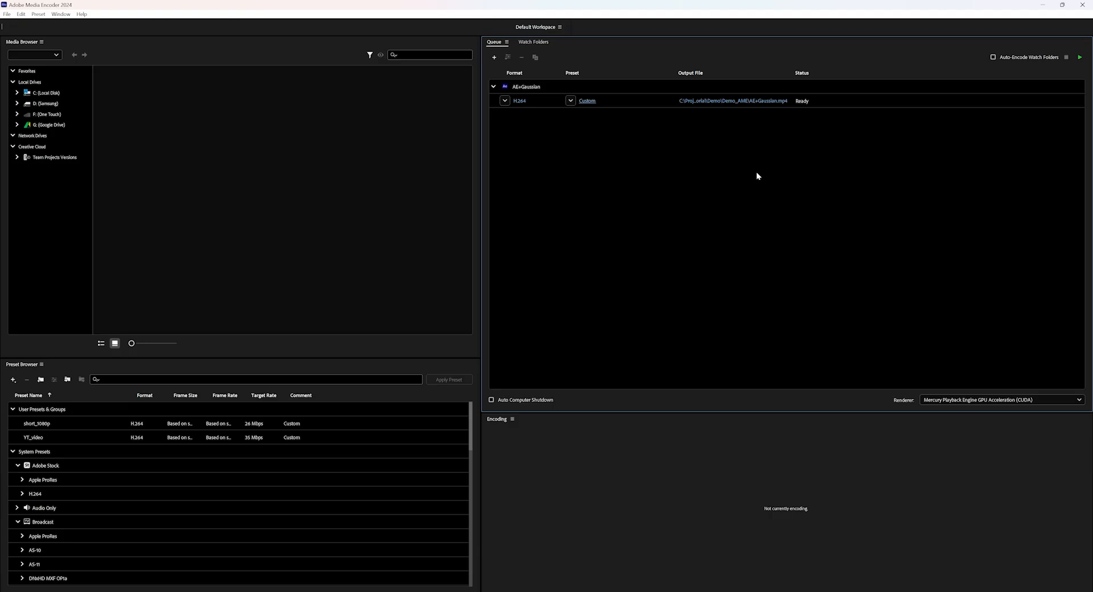